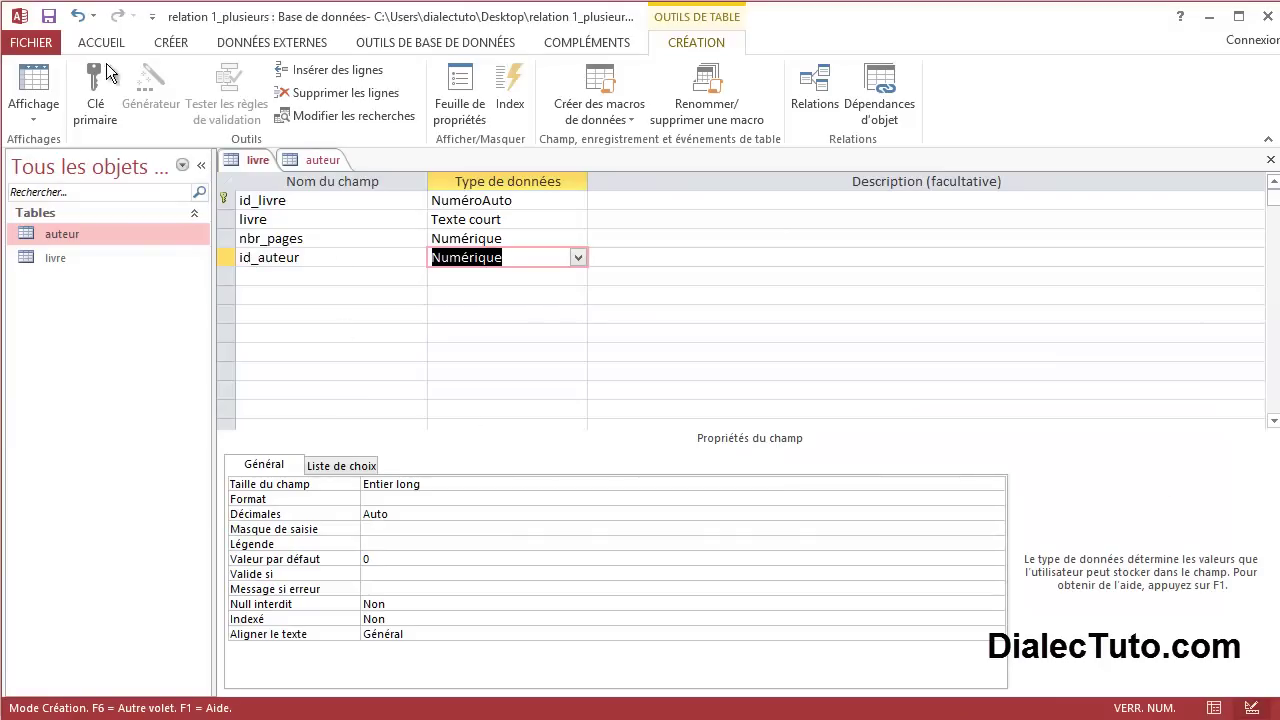
- Save the livre table design and close all open tables
click(48, 16)
right_click(307, 160)
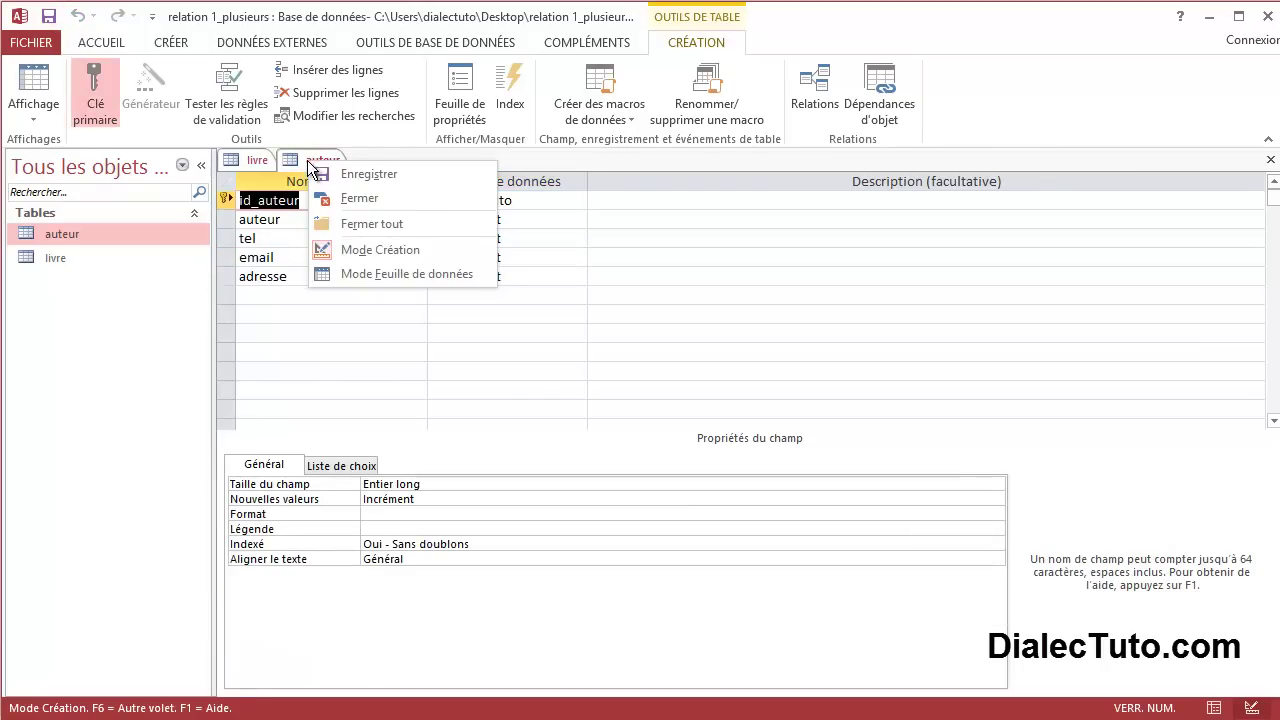
click(361, 223)
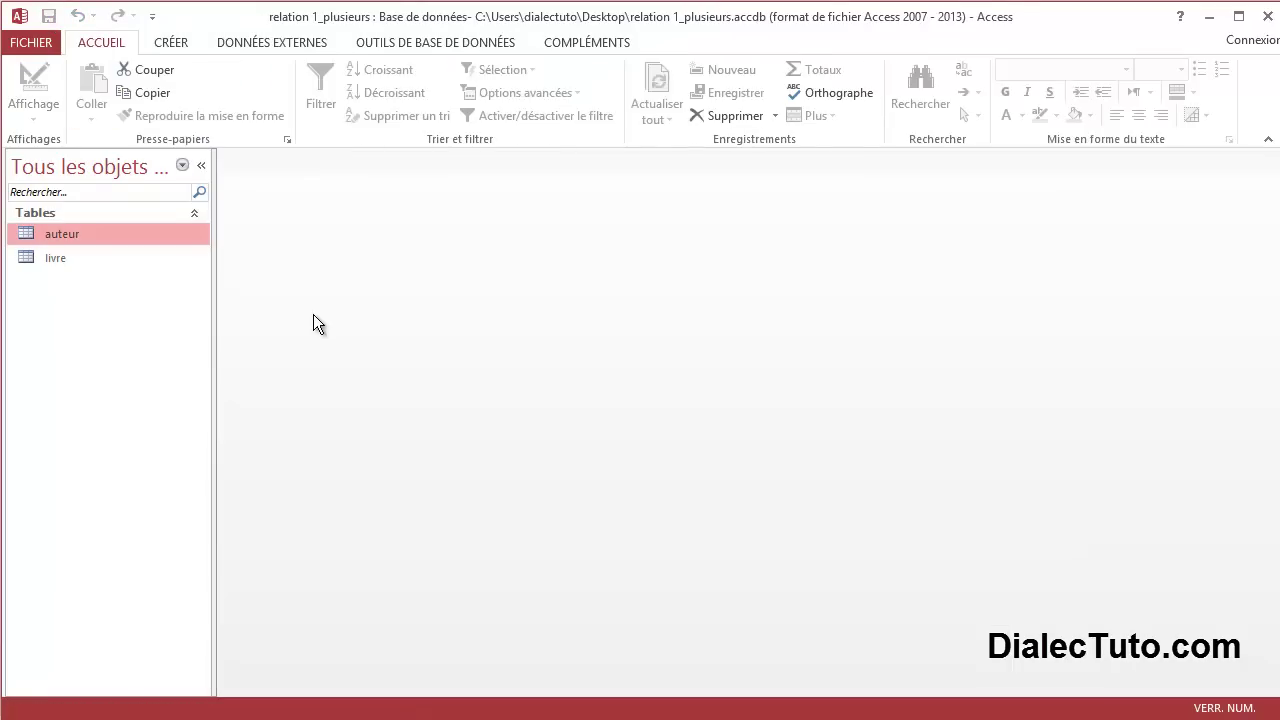
- View the livre table in datasheet form, and close it
double_click(44, 261)
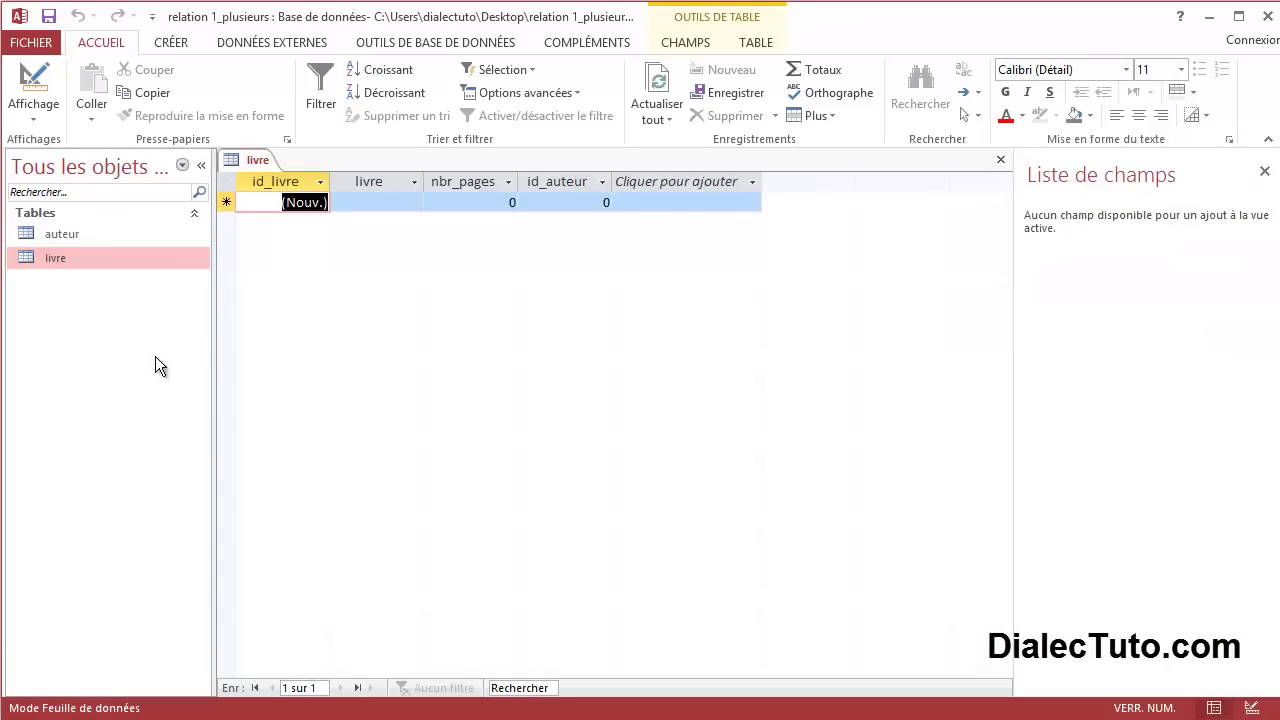
right_click(248, 167)
click(290, 199)
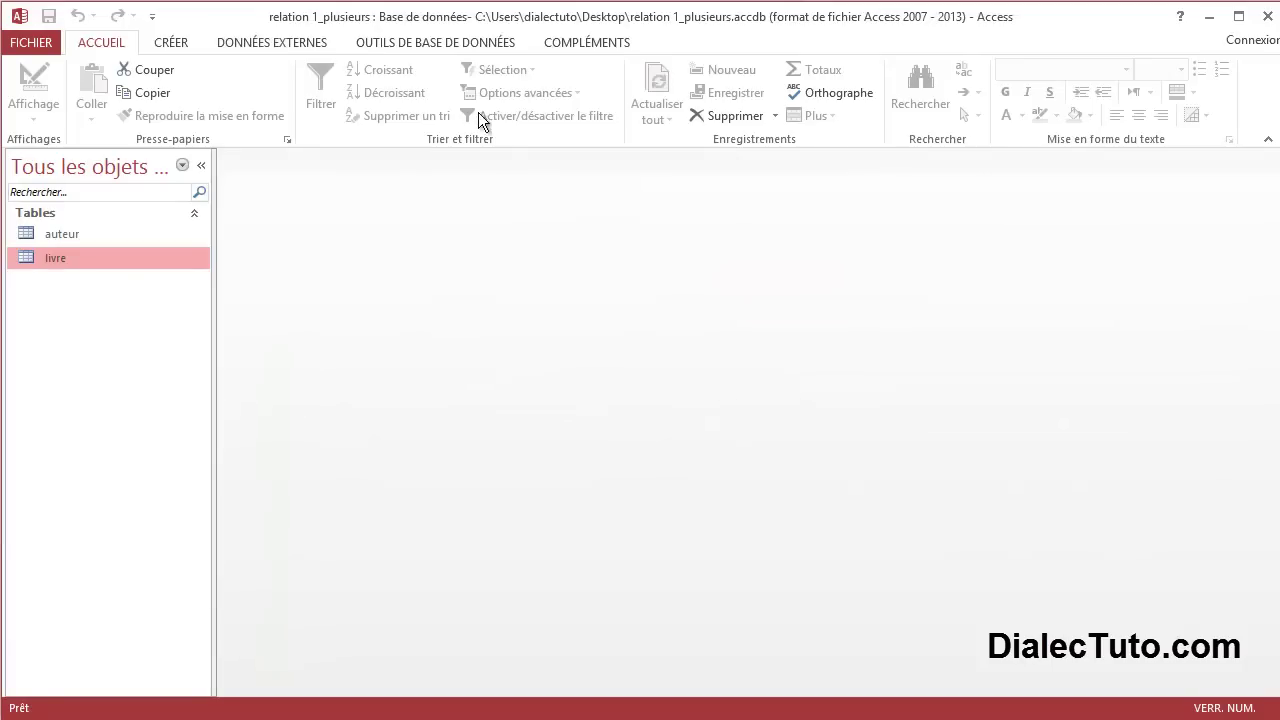
- Open the database relationships layout and hide the auteur table from it
click(451, 41)
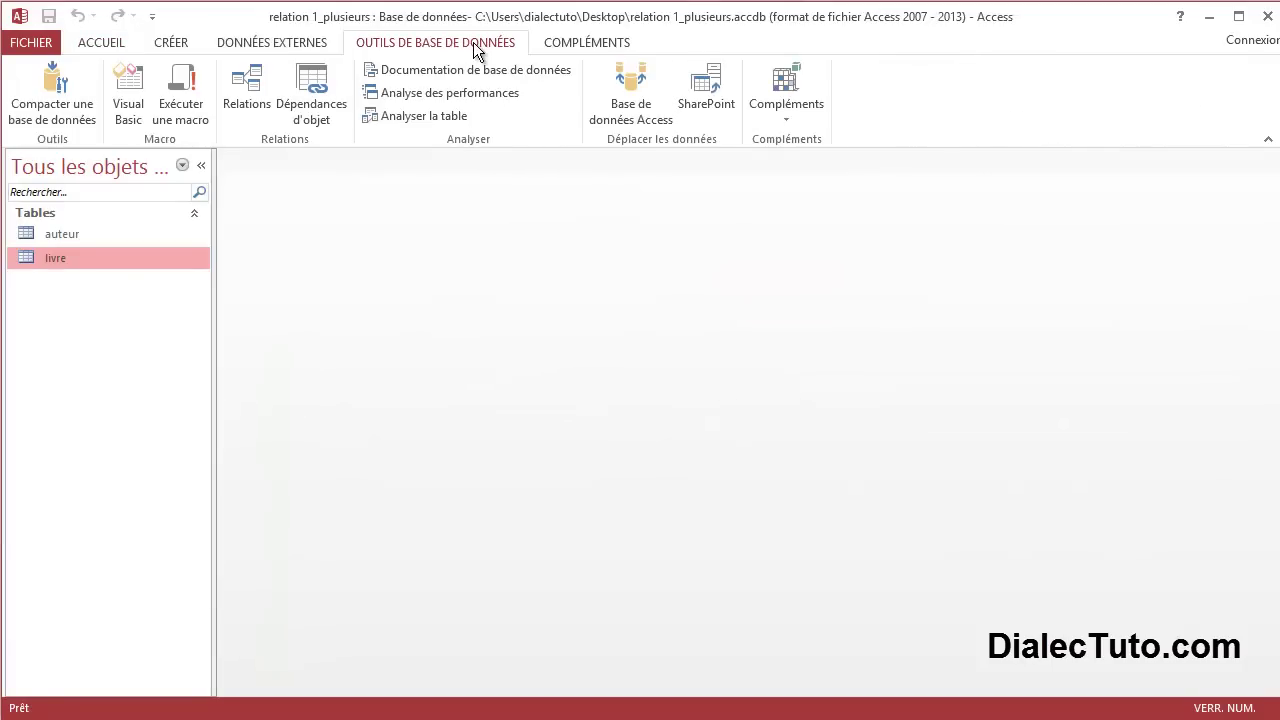
click(248, 96)
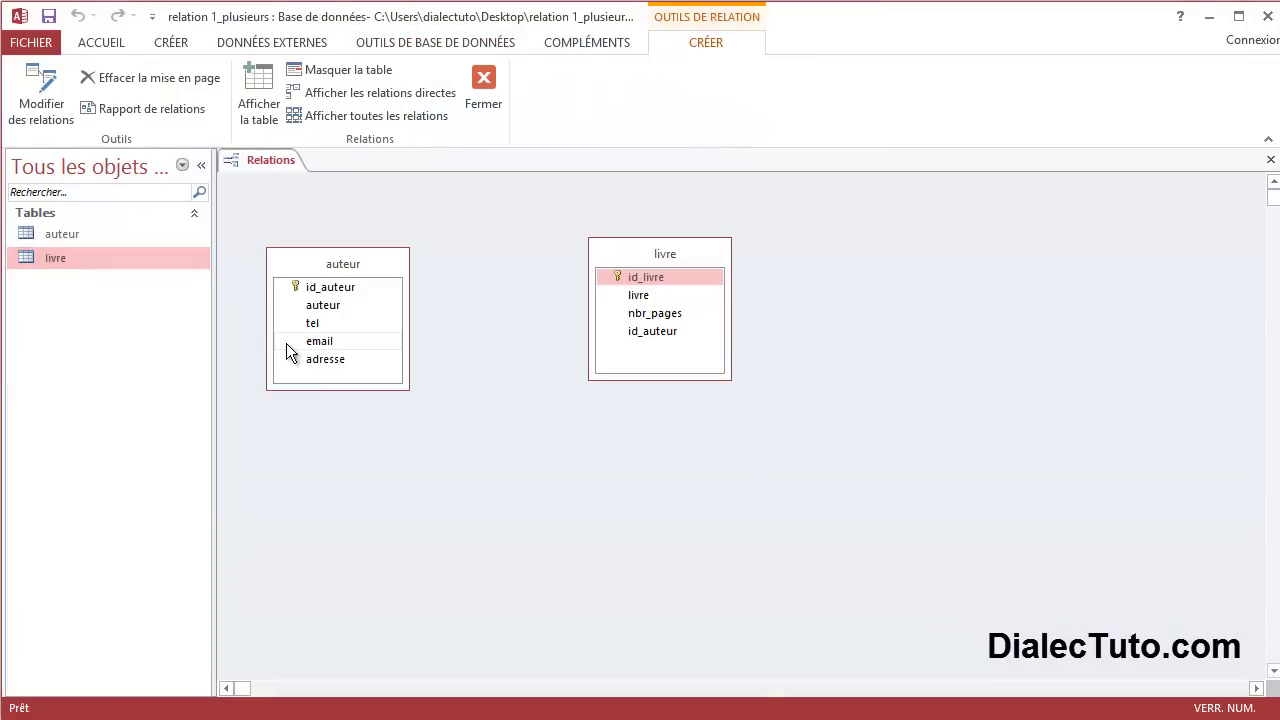
drag(379, 265, 441, 266)
right_click(424, 265)
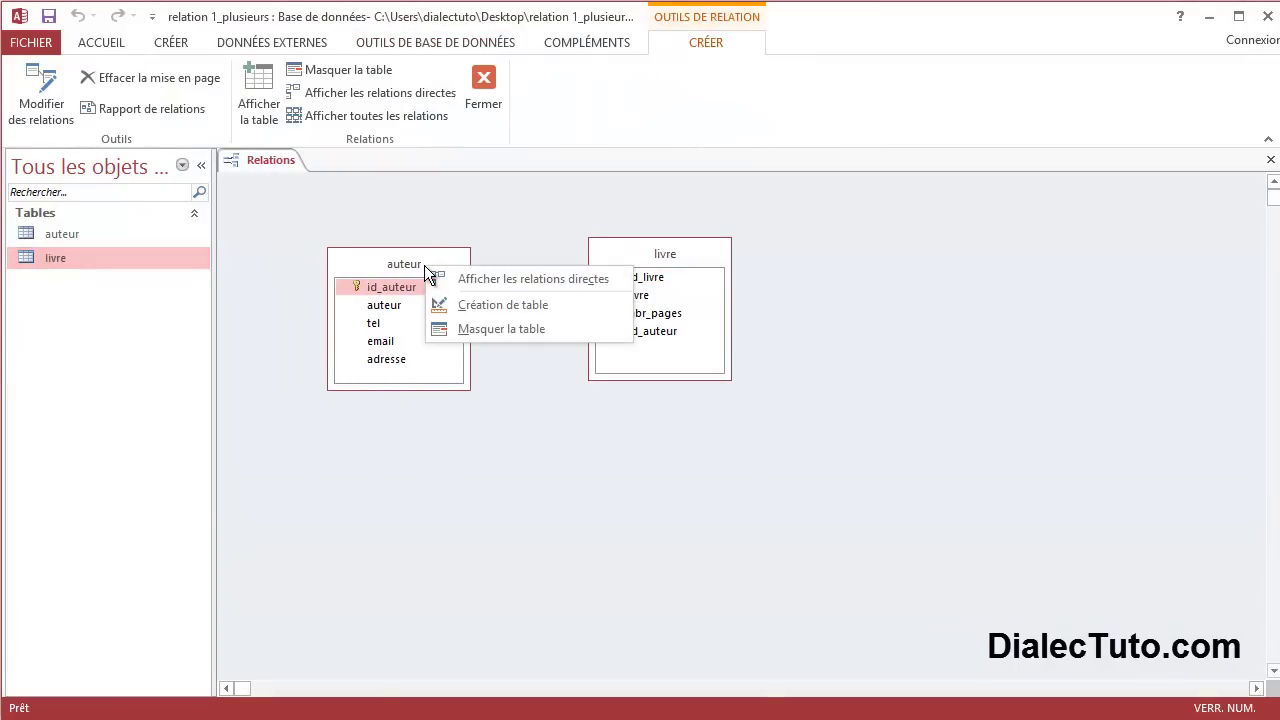
click(511, 330)
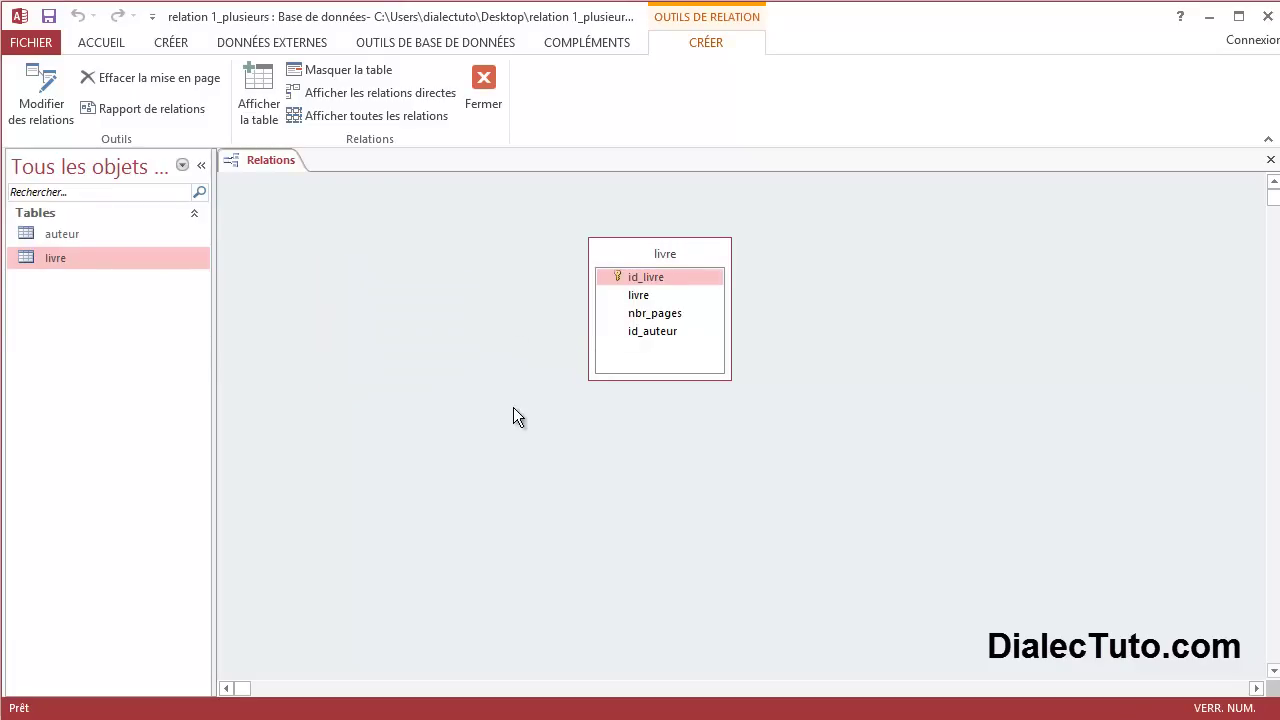
- Add the auteur table to the relationships layout and space the auteur and livre tables apart side by side
click(260, 115)
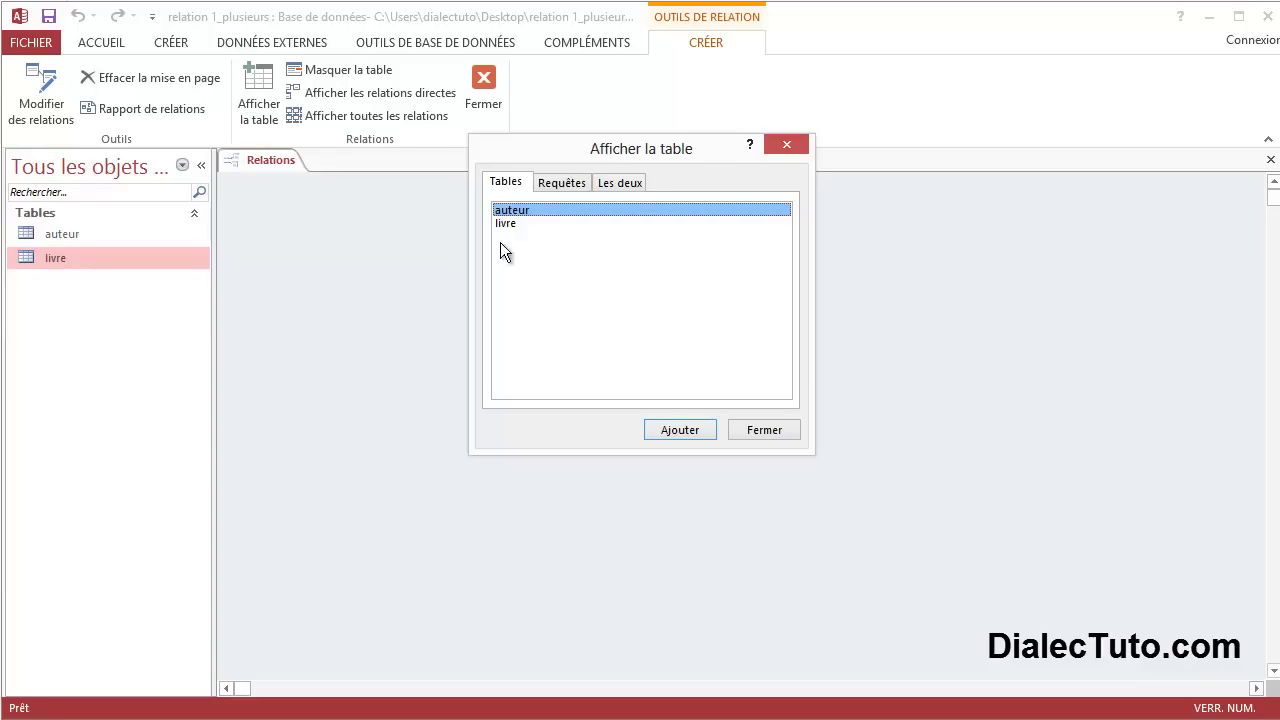
drag(593, 150, 383, 303)
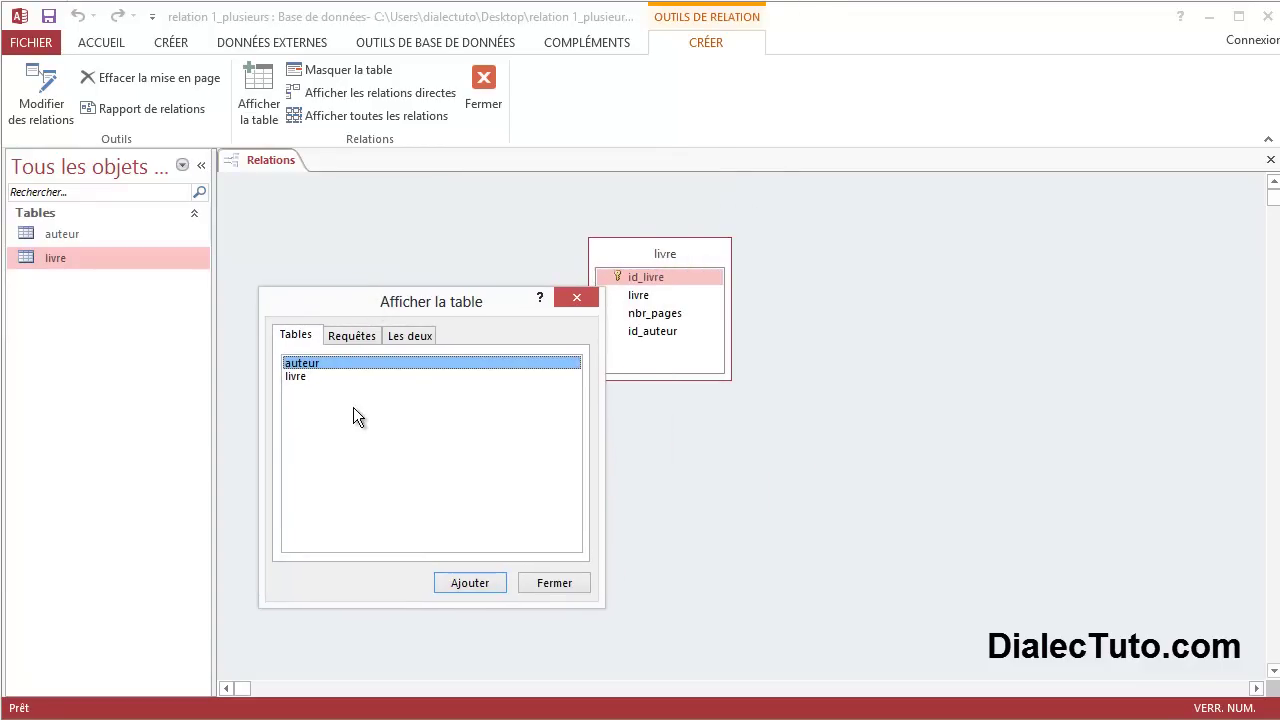
click(468, 580)
click(555, 584)
drag(661, 253, 775, 267)
drag(369, 203, 458, 276)
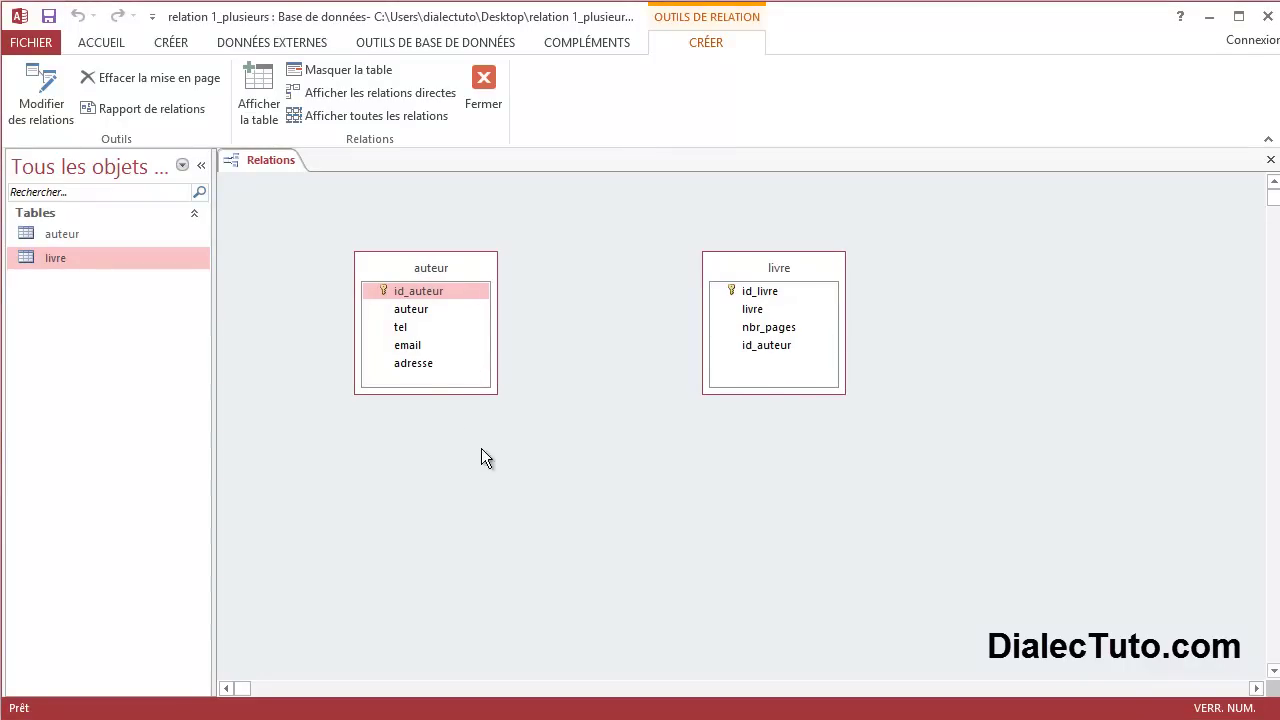
- Relate id_auteur in auteur to id_auteur in livre with referential integrity enforced, and close the relationships layout
click(425, 292)
click(447, 289)
drag(424, 291, 760, 346)
drag(542, 175, 766, 332)
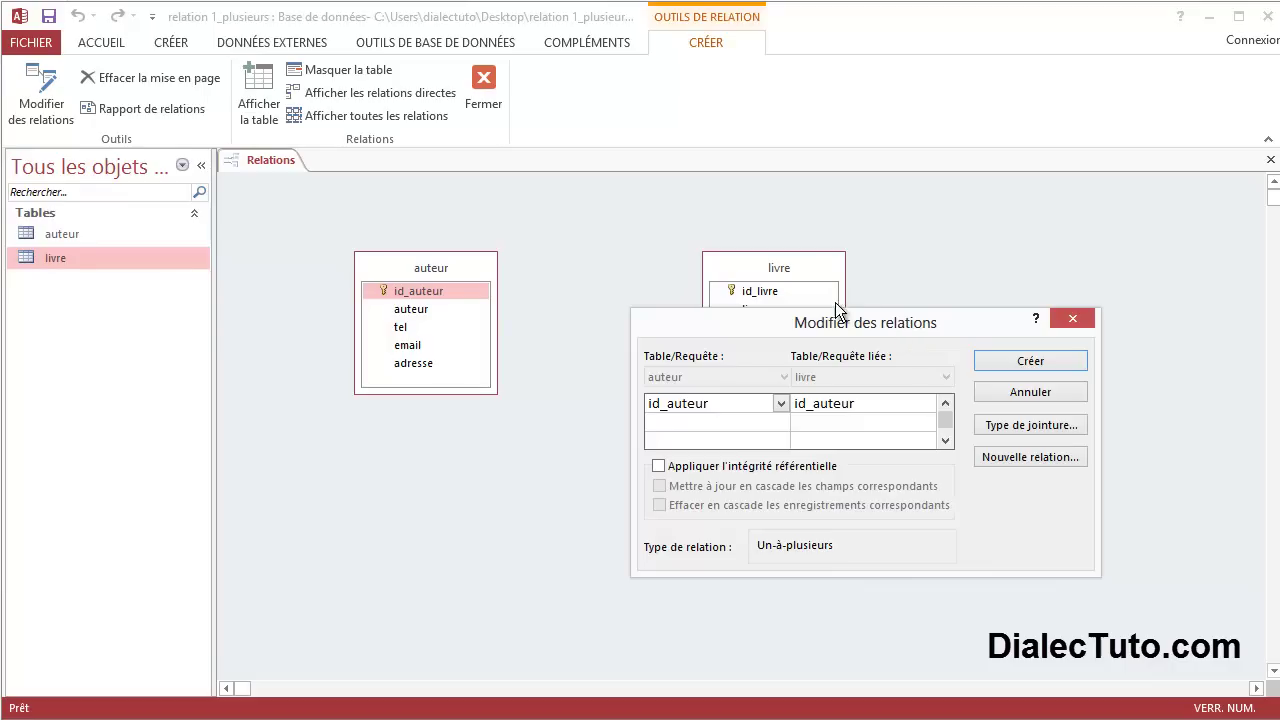
click(689, 468)
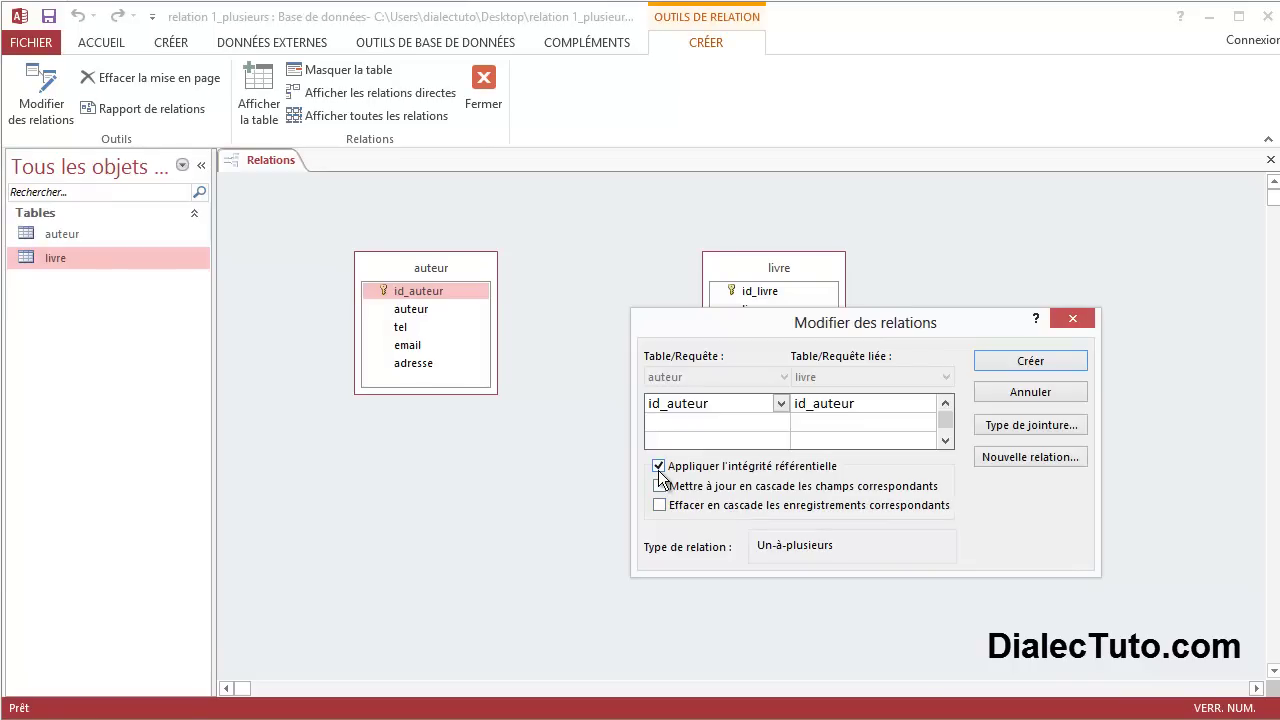
click(1014, 364)
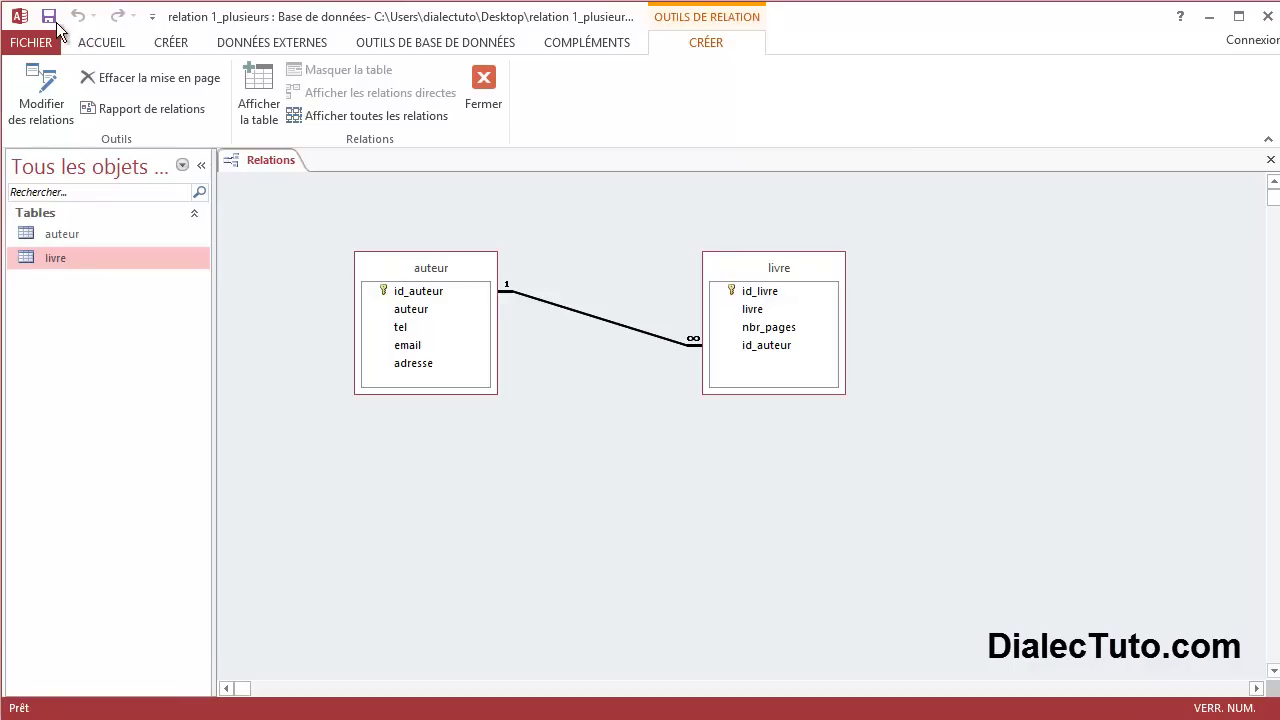
click(476, 84)
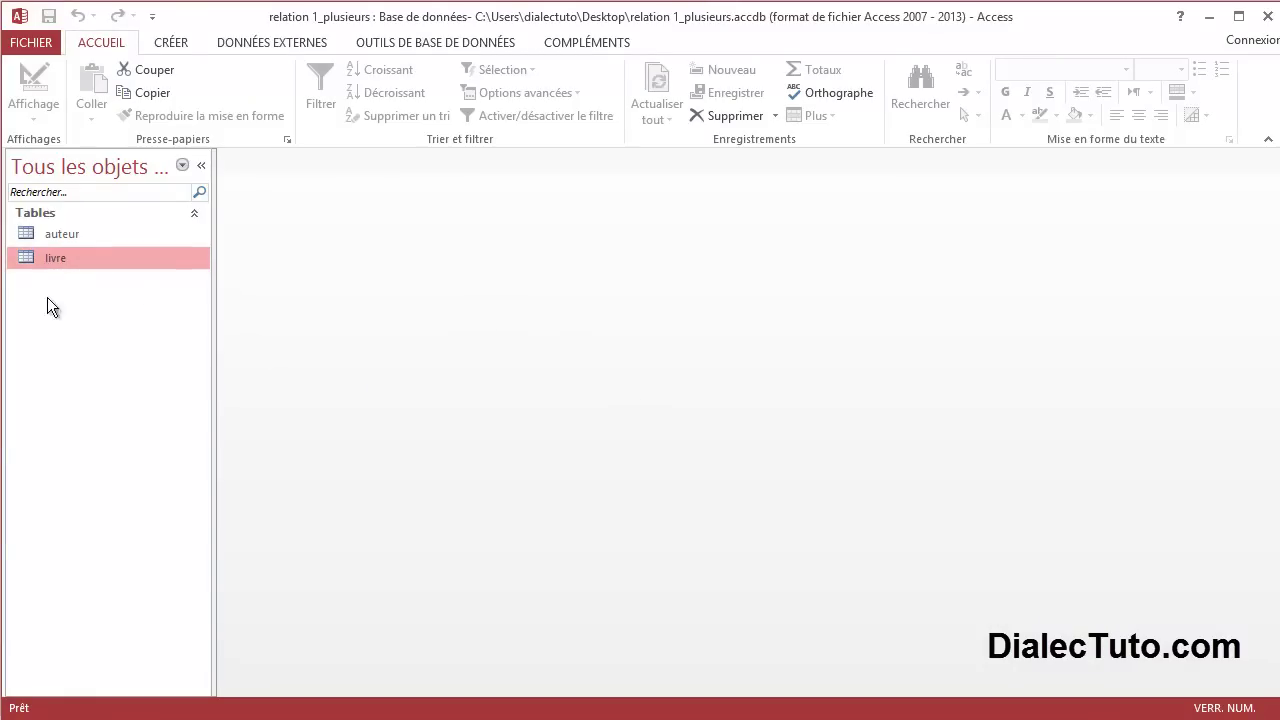
- Open the auteur and livre tables and enter a livre record for photoshop with 500 pages and id_auteur 1
double_click(35, 236)
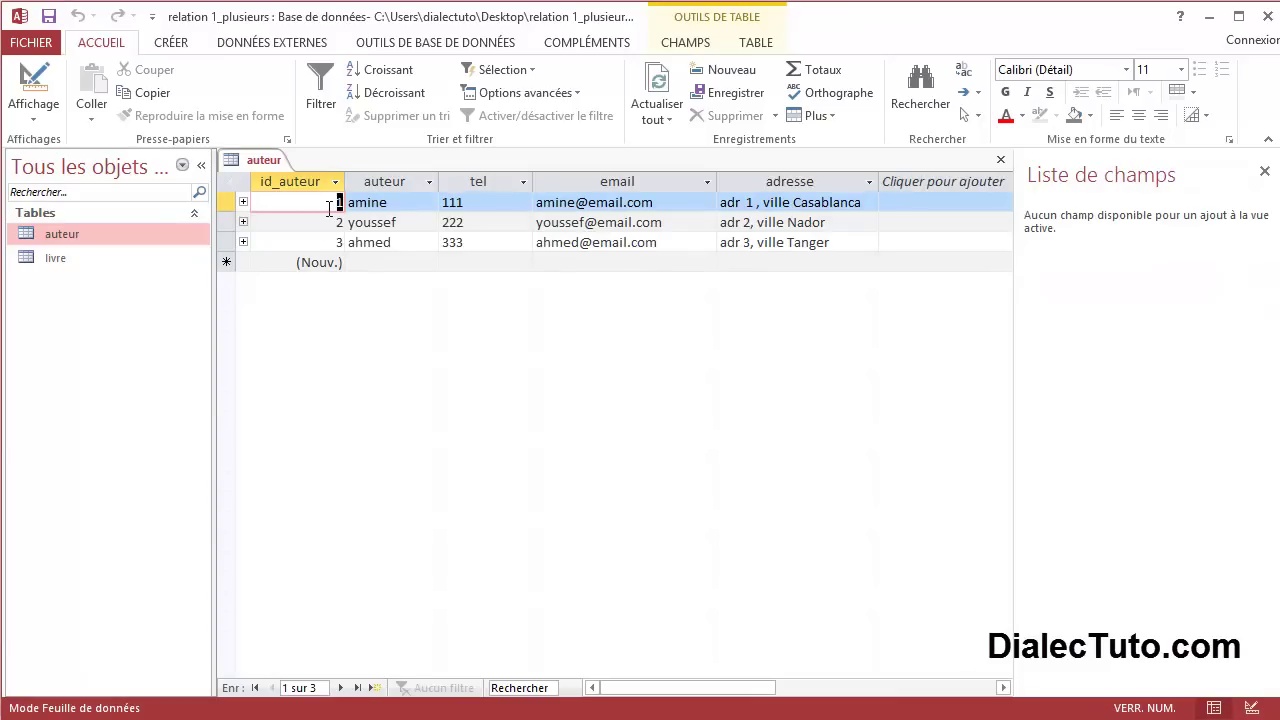
double_click(36, 259)
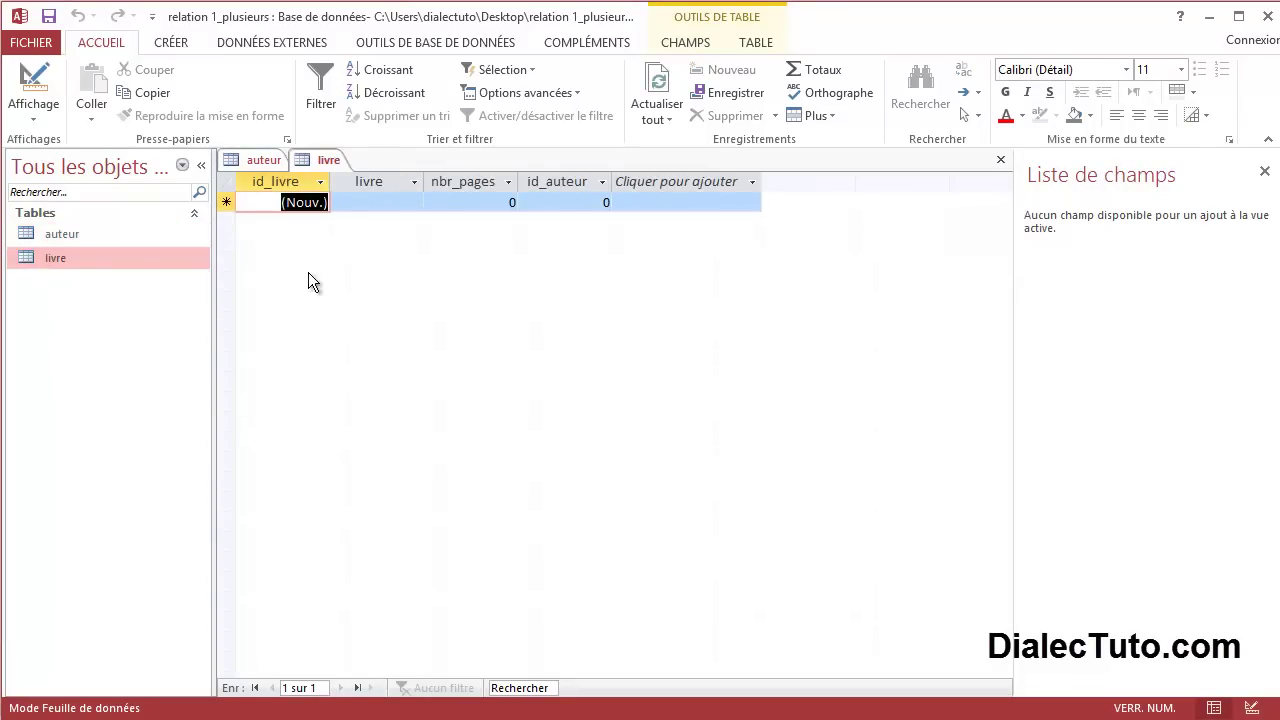
click(370, 202)
text(ph)
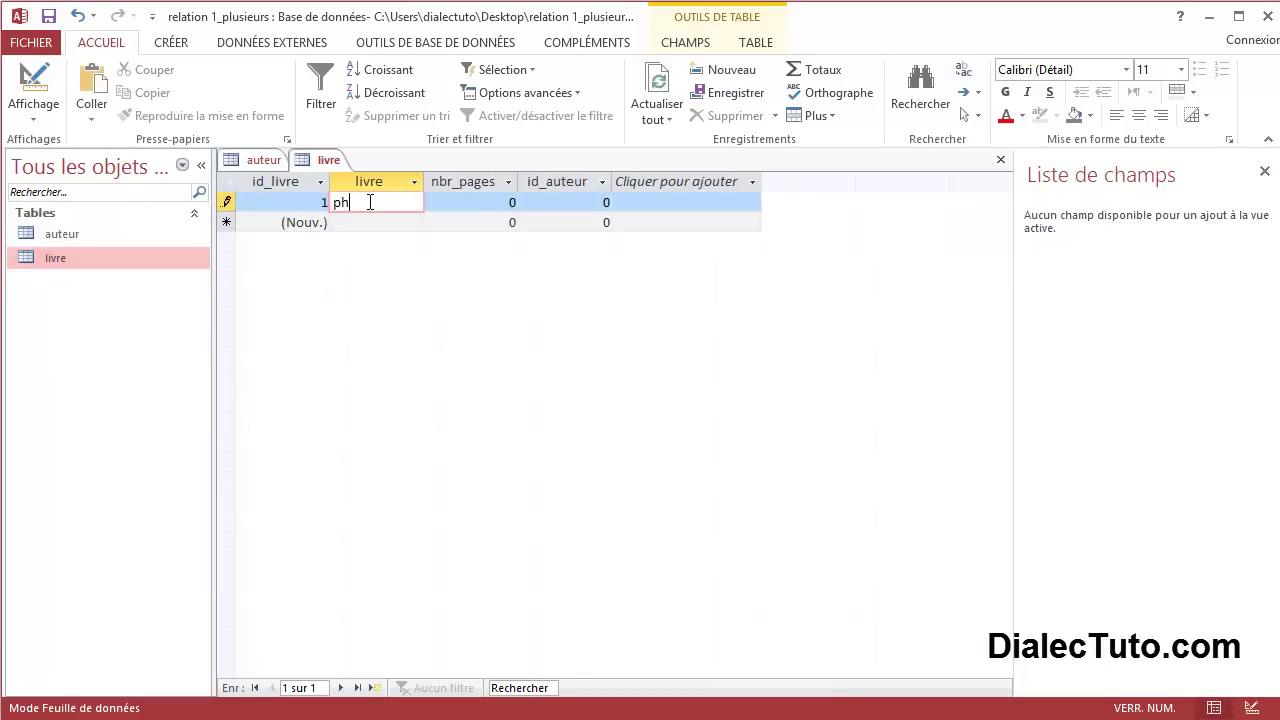
text(otoshop)
key(Tab)
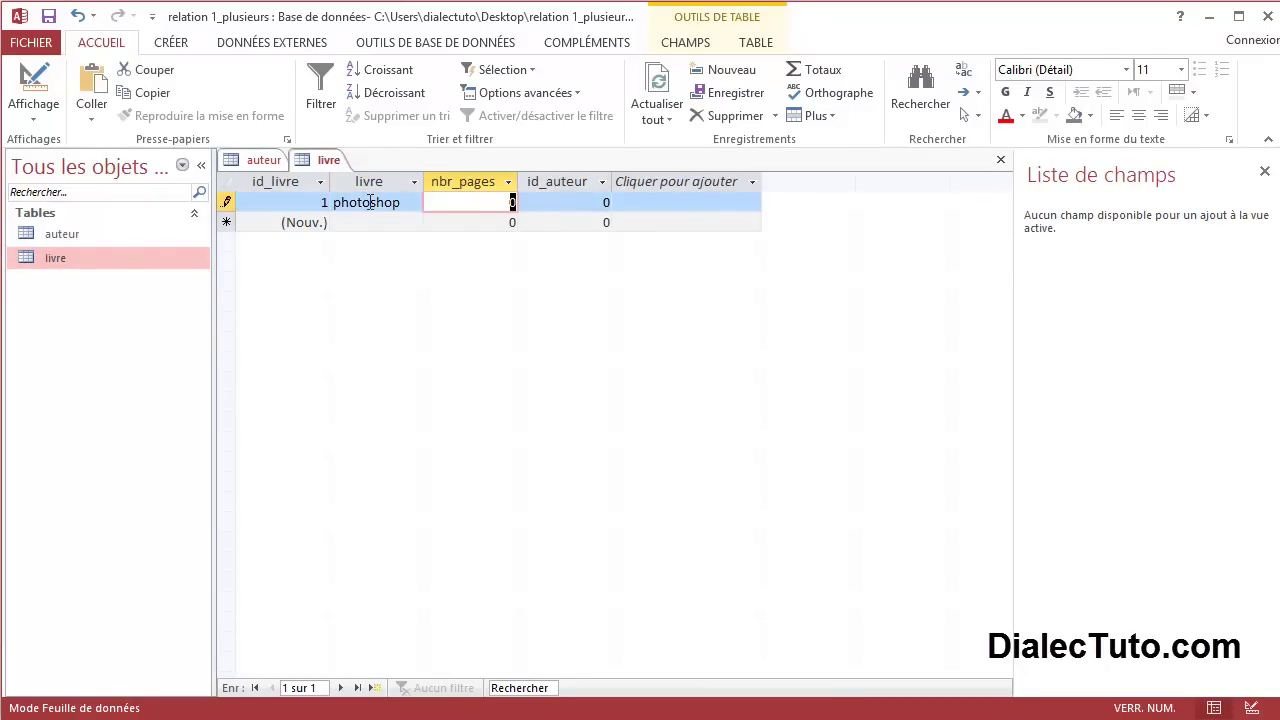
text(500)
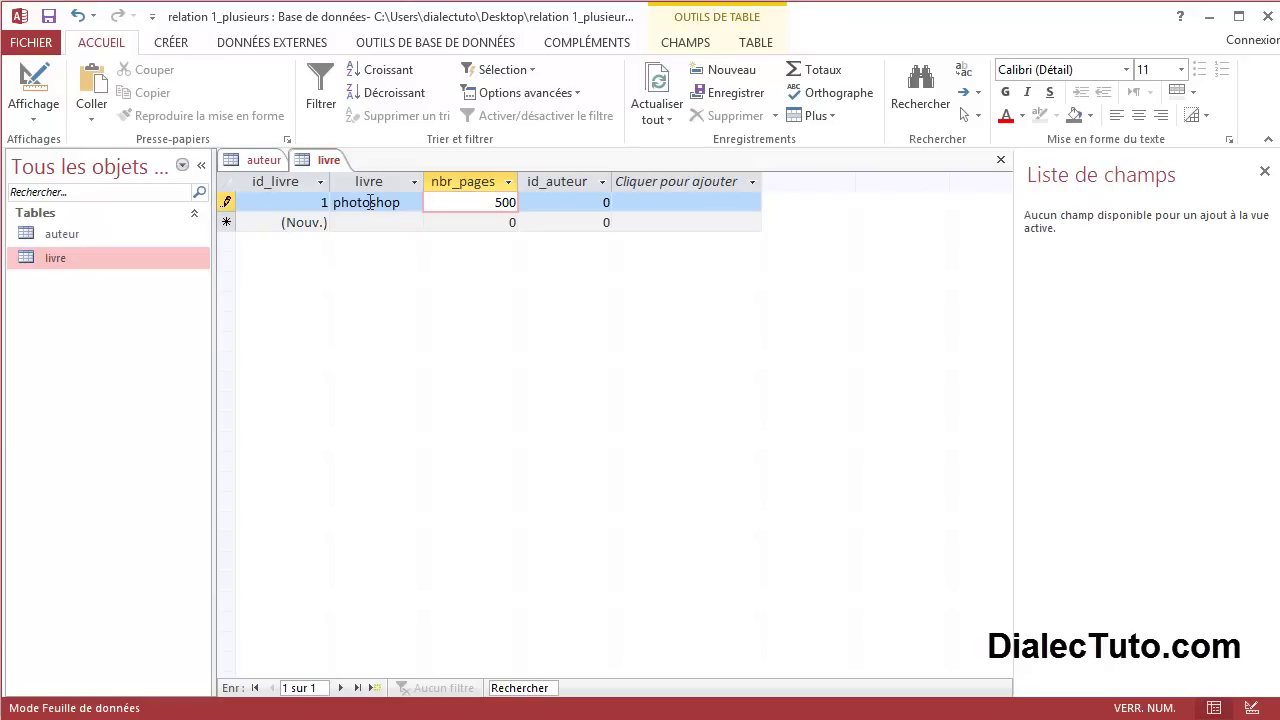
key(Tab)
text(1)
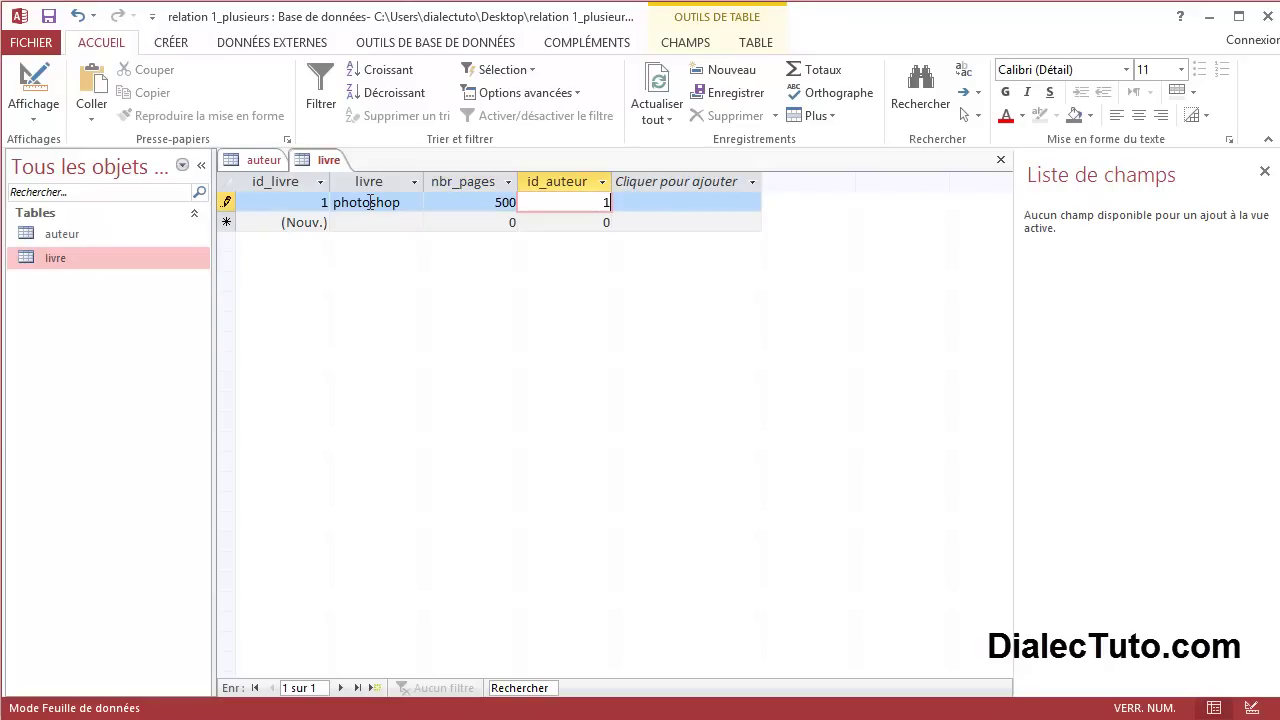
- Check which author has id_auteur 1 in the auteur table, and return to the livre table
click(264, 160)
click(401, 204)
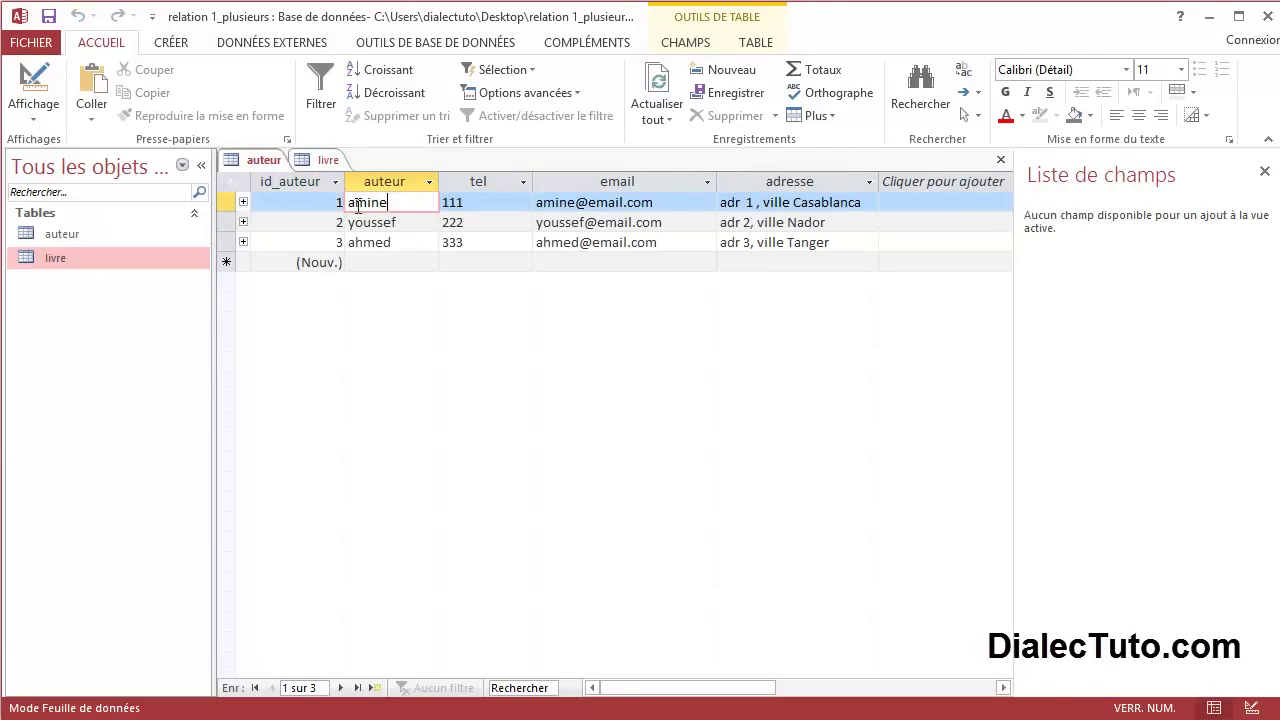
click(326, 162)
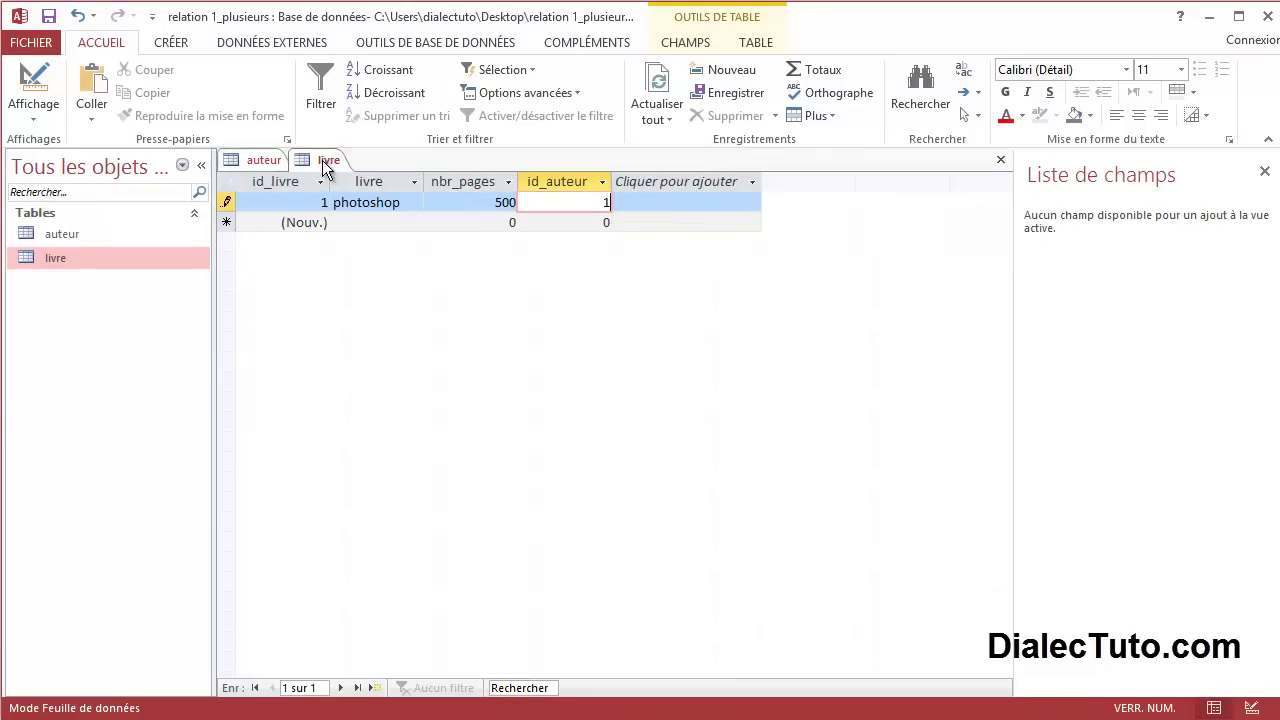
- Enter a second livre record for illustrator with 700 pages and id_auteur 1
click(345, 223)
text(illustrator)
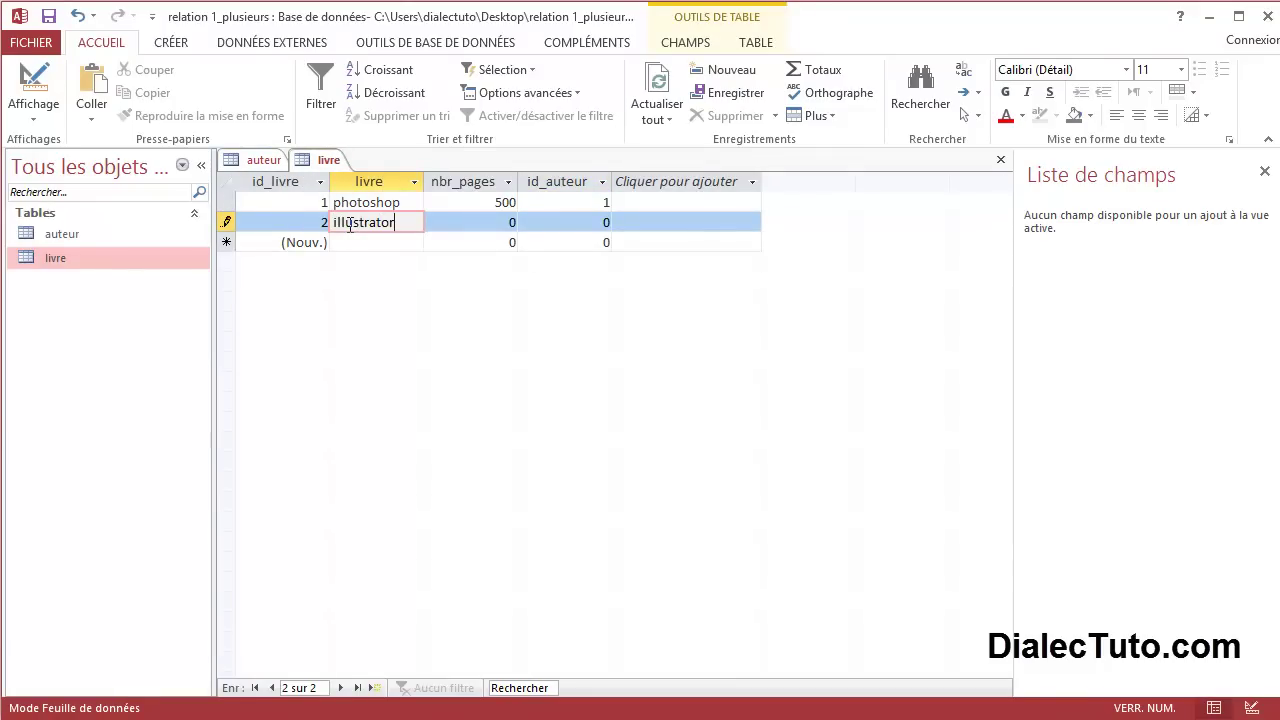
key(Tab)
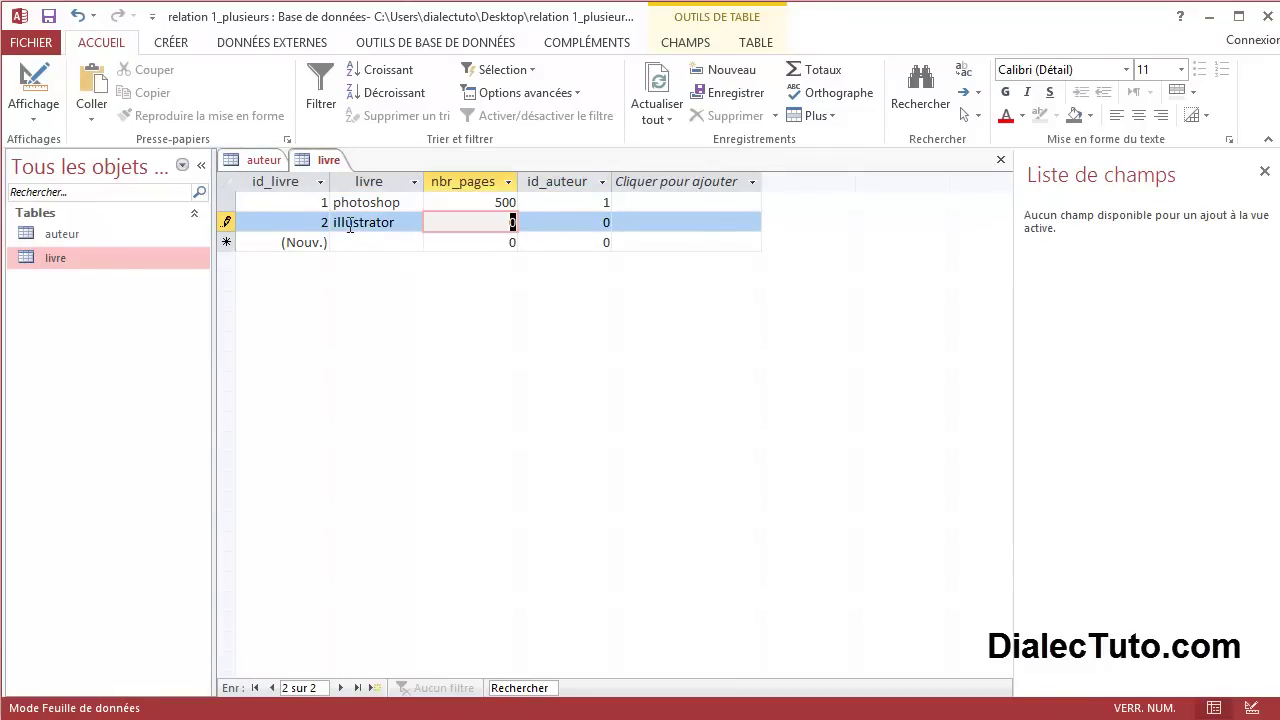
text(700)
key(Tab)
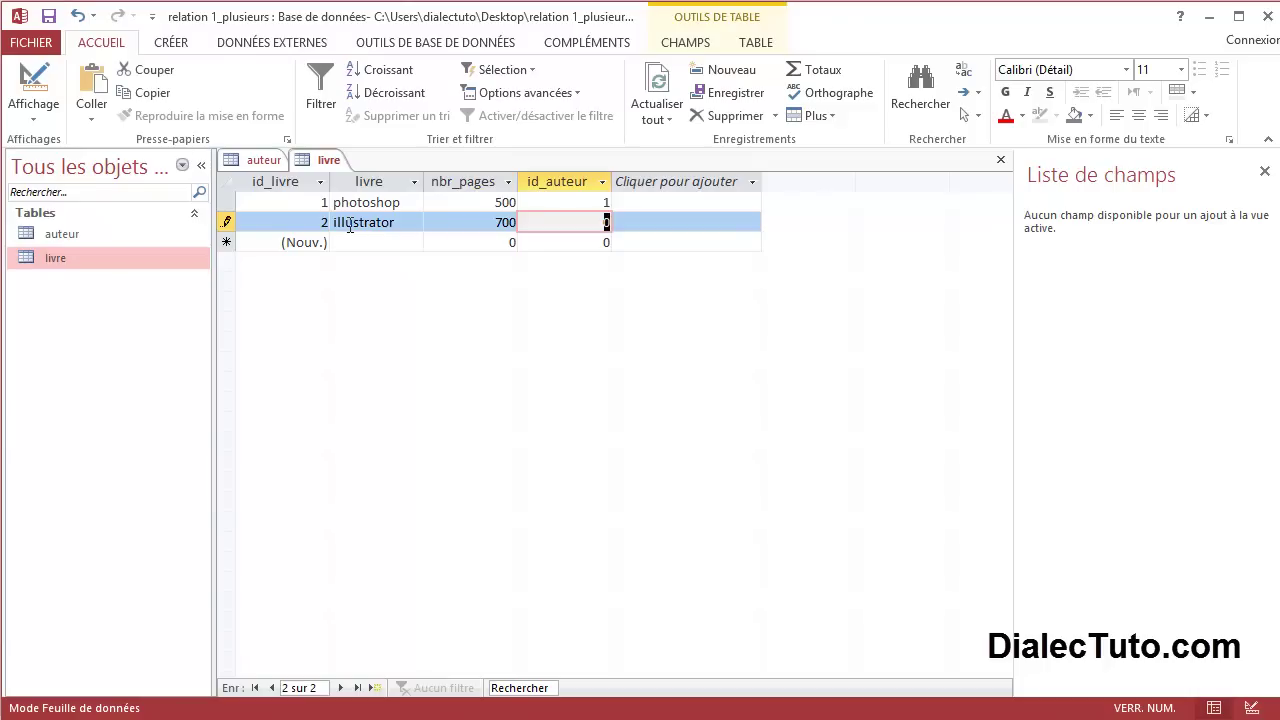
text(1)
- Enter a third livre record for indesign with 350 pages and id_auteur 1
click(351, 241)
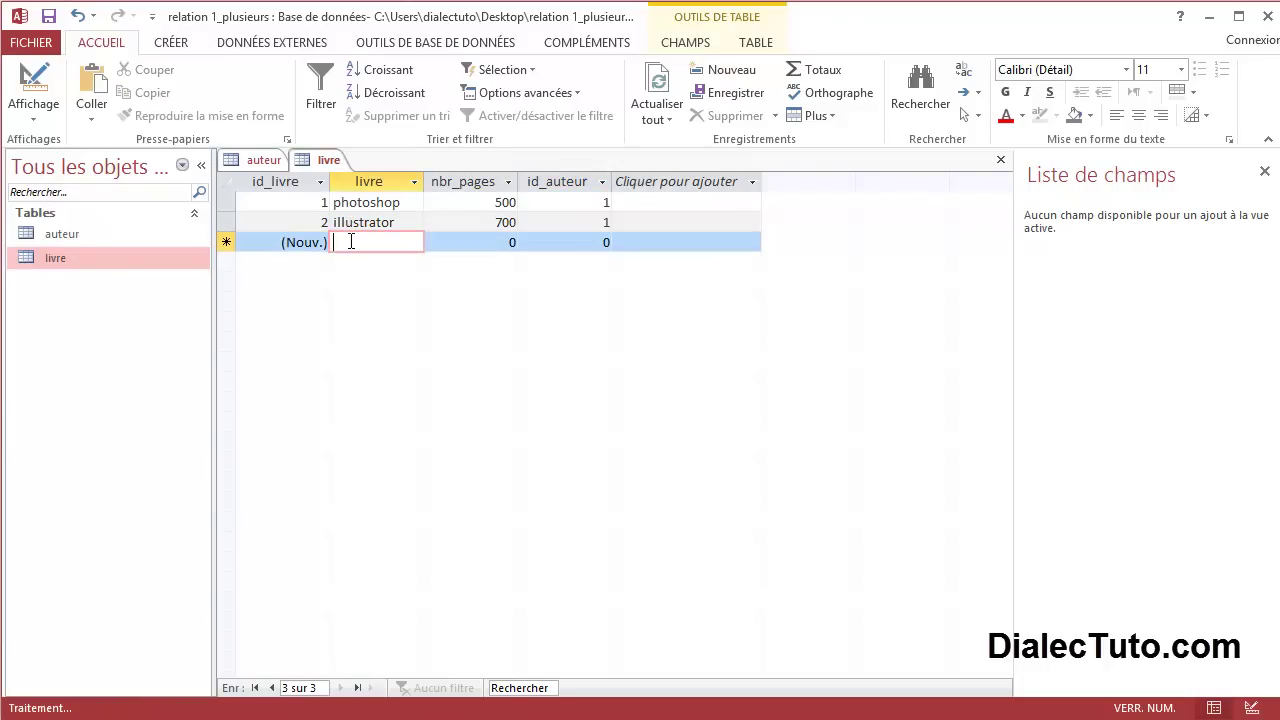
text(indesig)
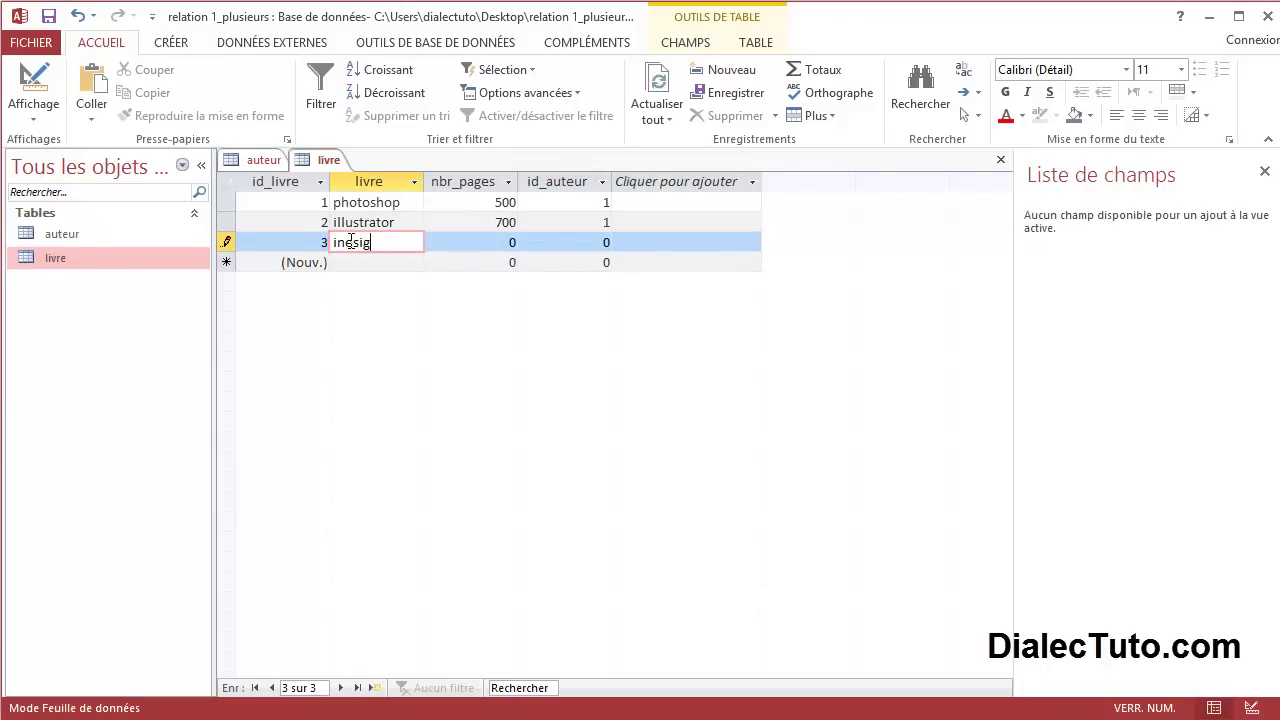
key(BackSpace)
key(BackSpace)
key(BackSpace)
key(BackSpace)
key(BackSpace)
text(design)
key(Tab)
text(350)
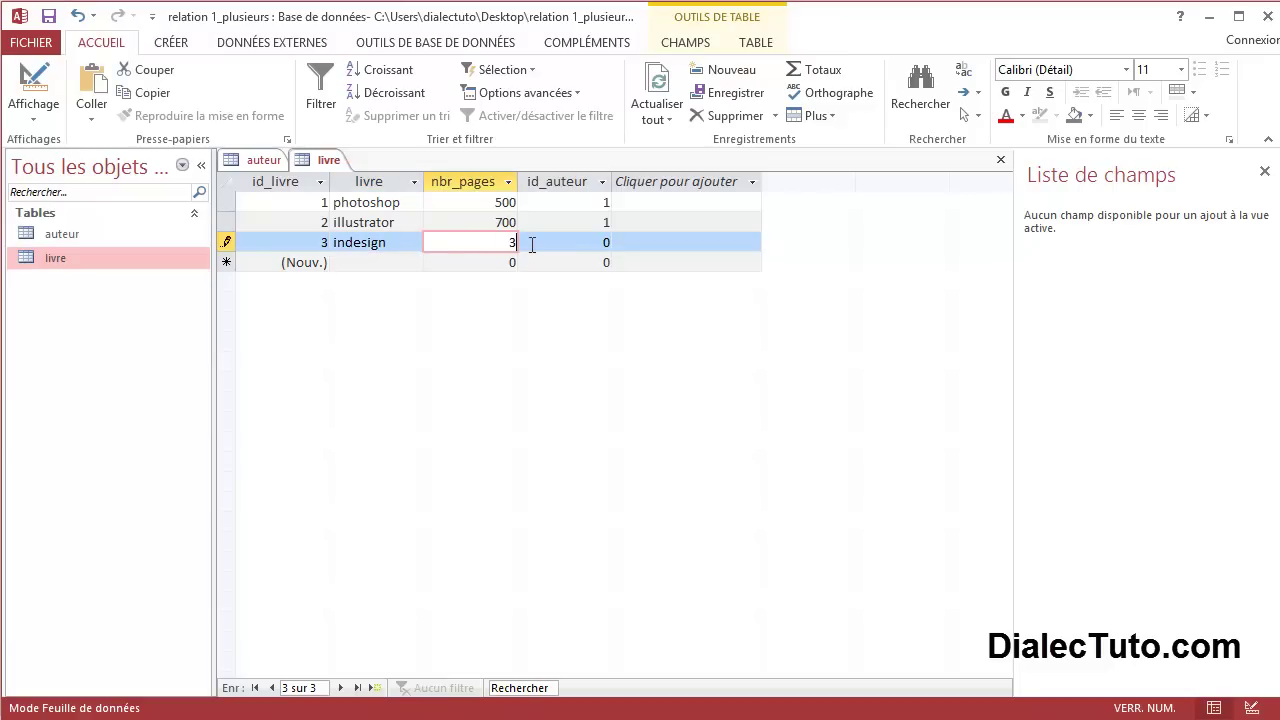
key(Tab)
text(1)
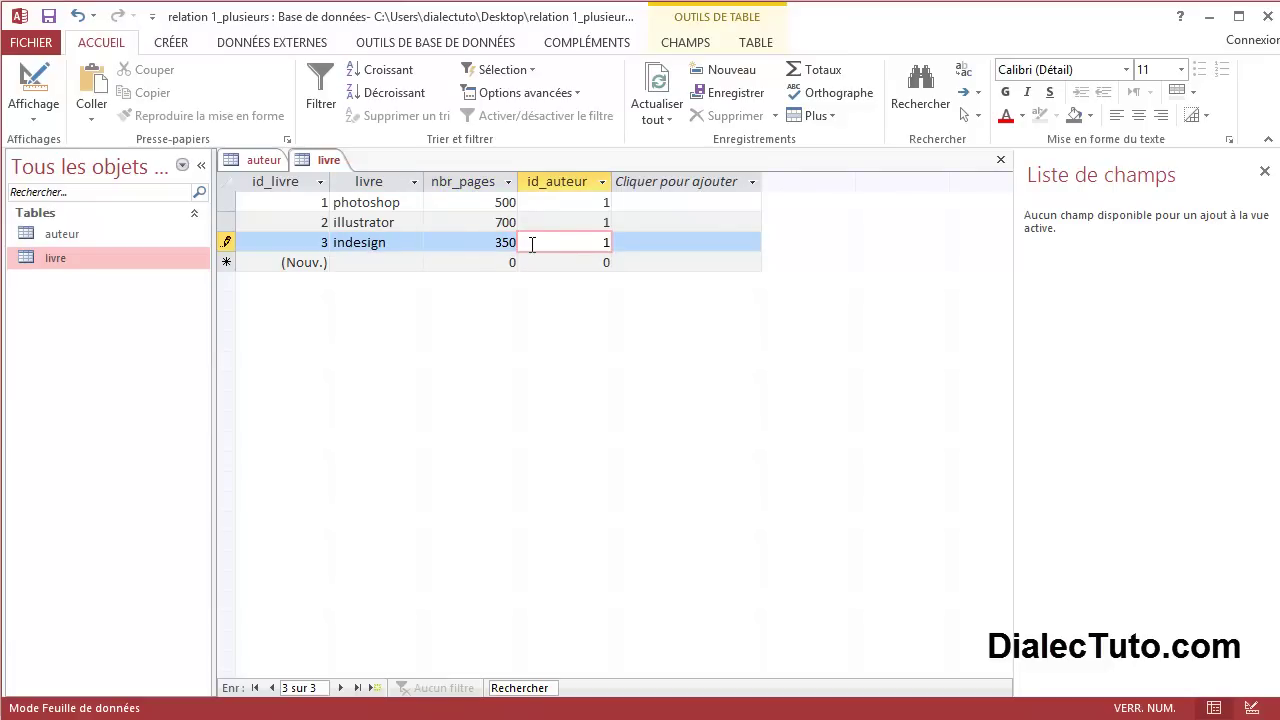
- Start a fourth livre record for oracle with 1500 pages
click(390, 265)
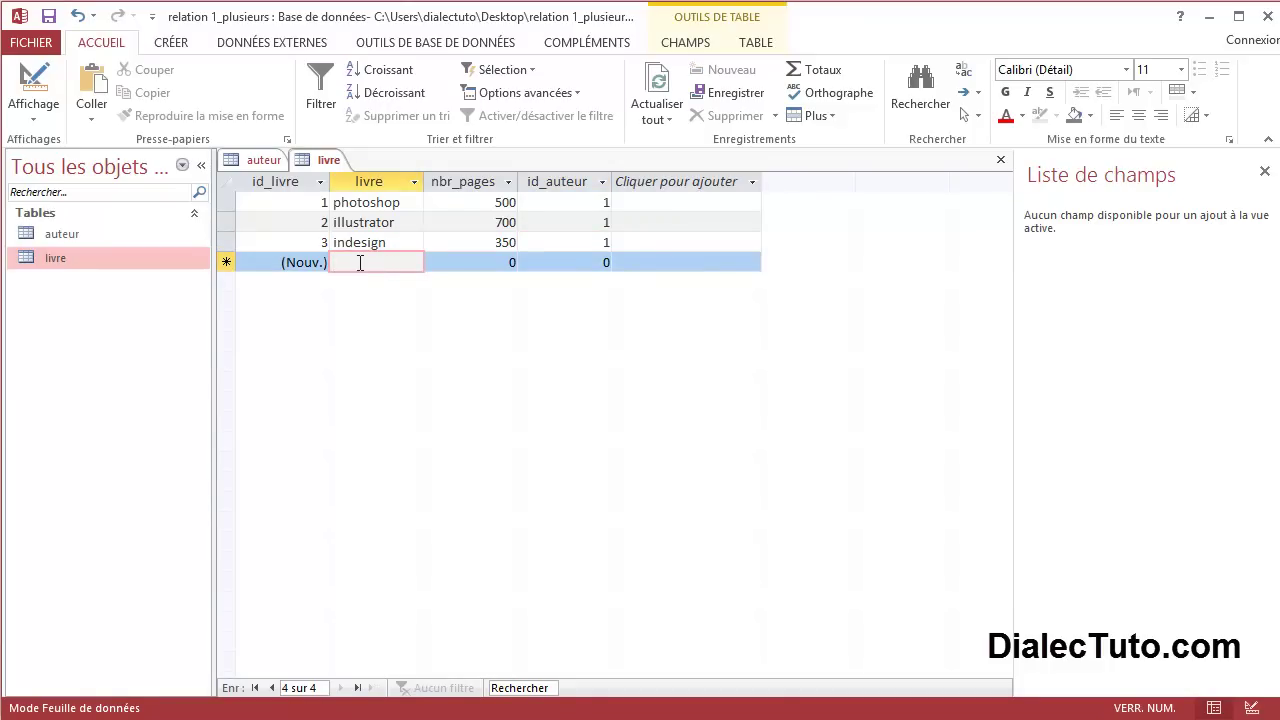
text(oracle)
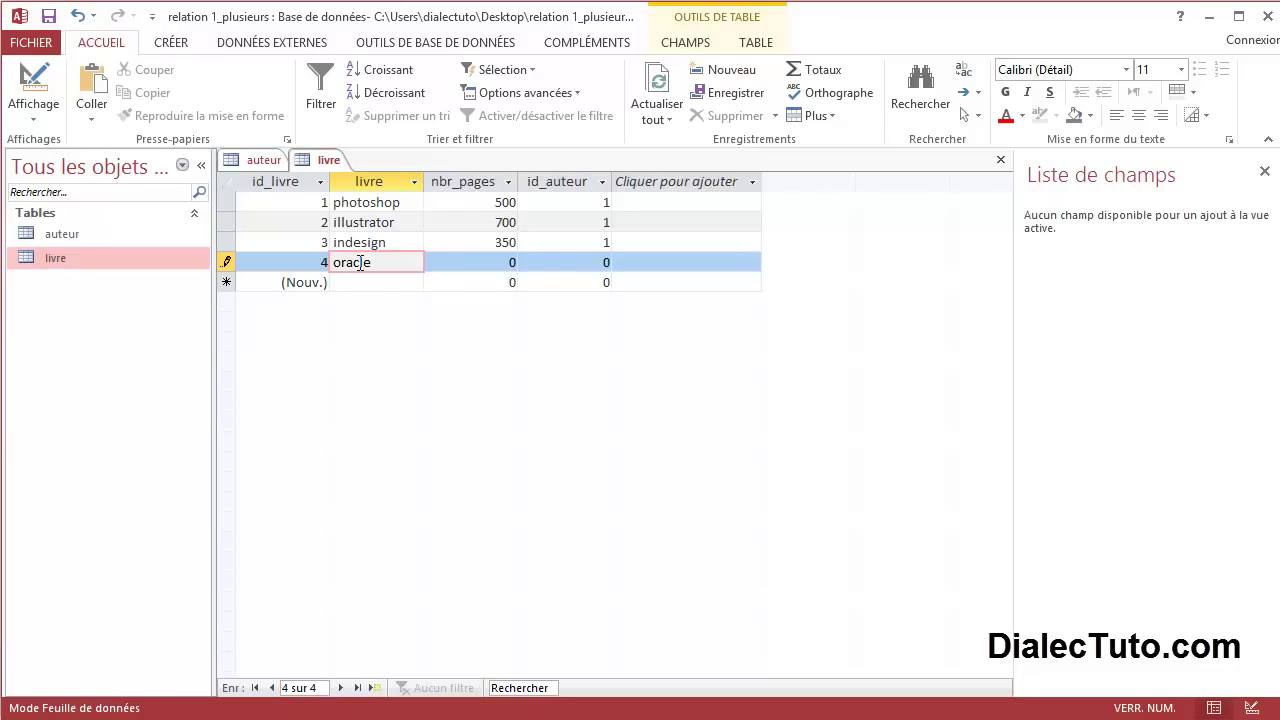
key(Tab)
text(1500)
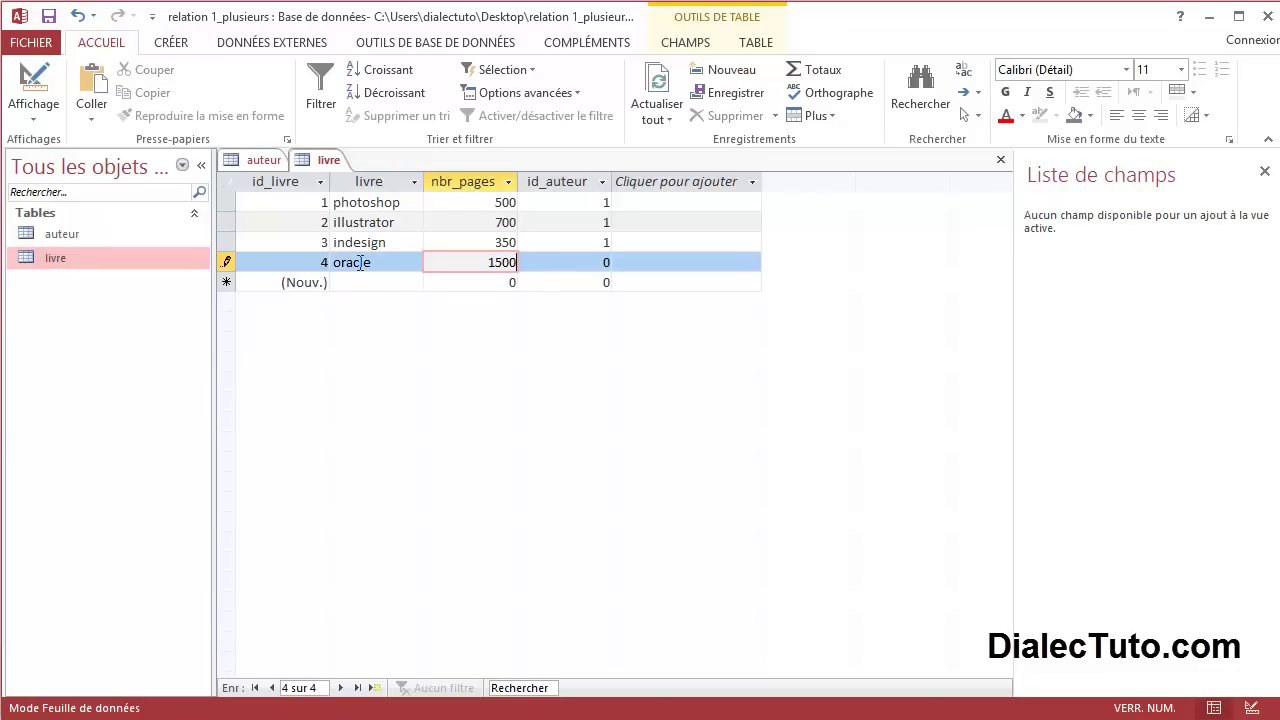
key(Tab)
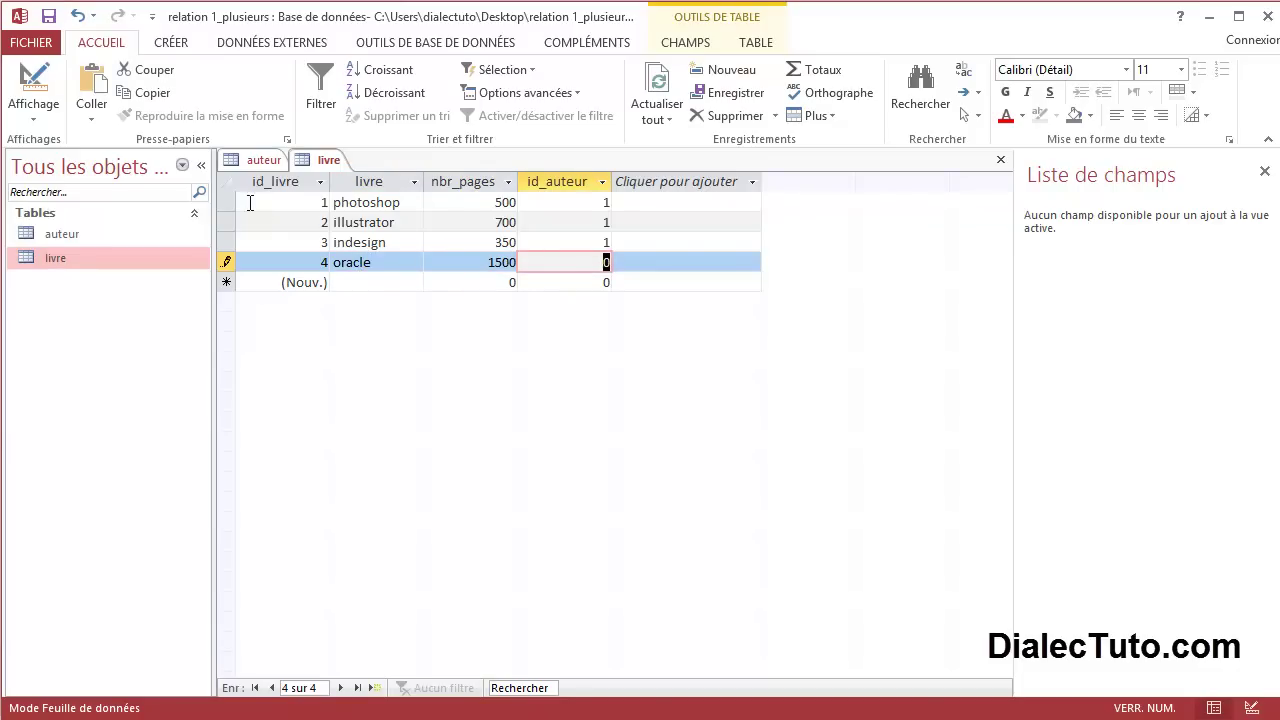
- Look up the authors in the auteur table and try entering an author's name as the oracle record's id_auteur
click(262, 160)
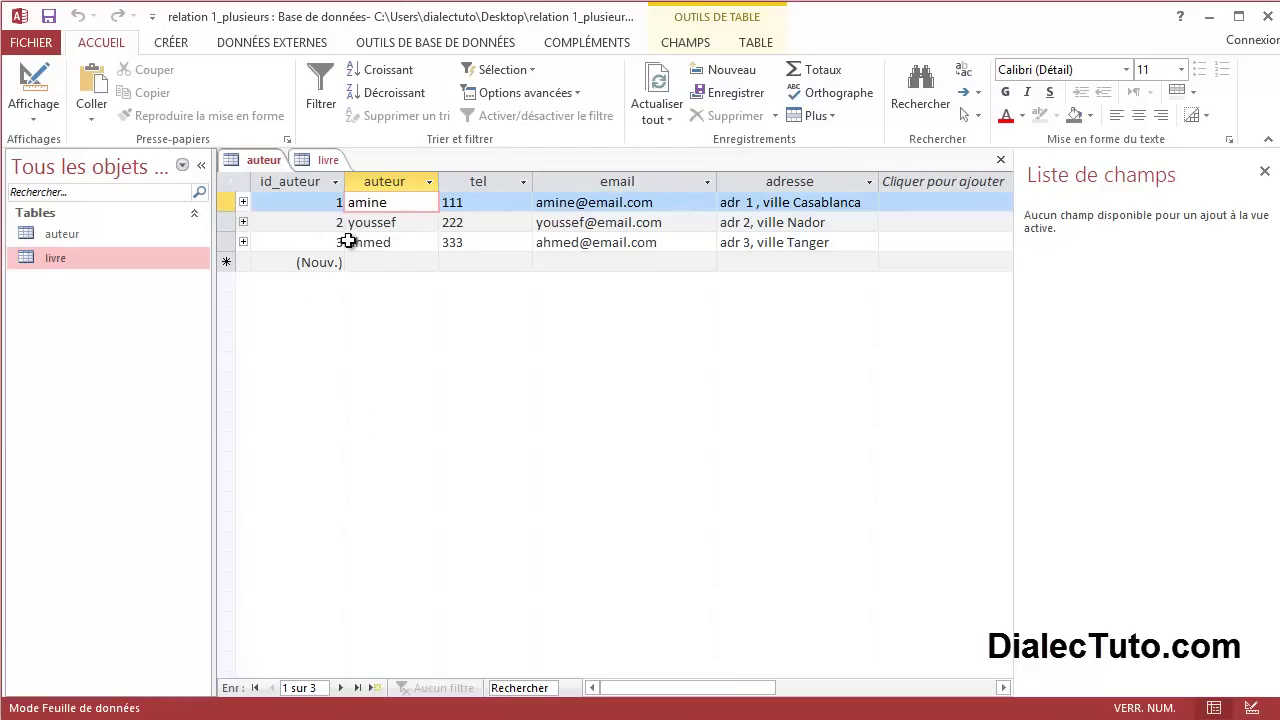
click(328, 160)
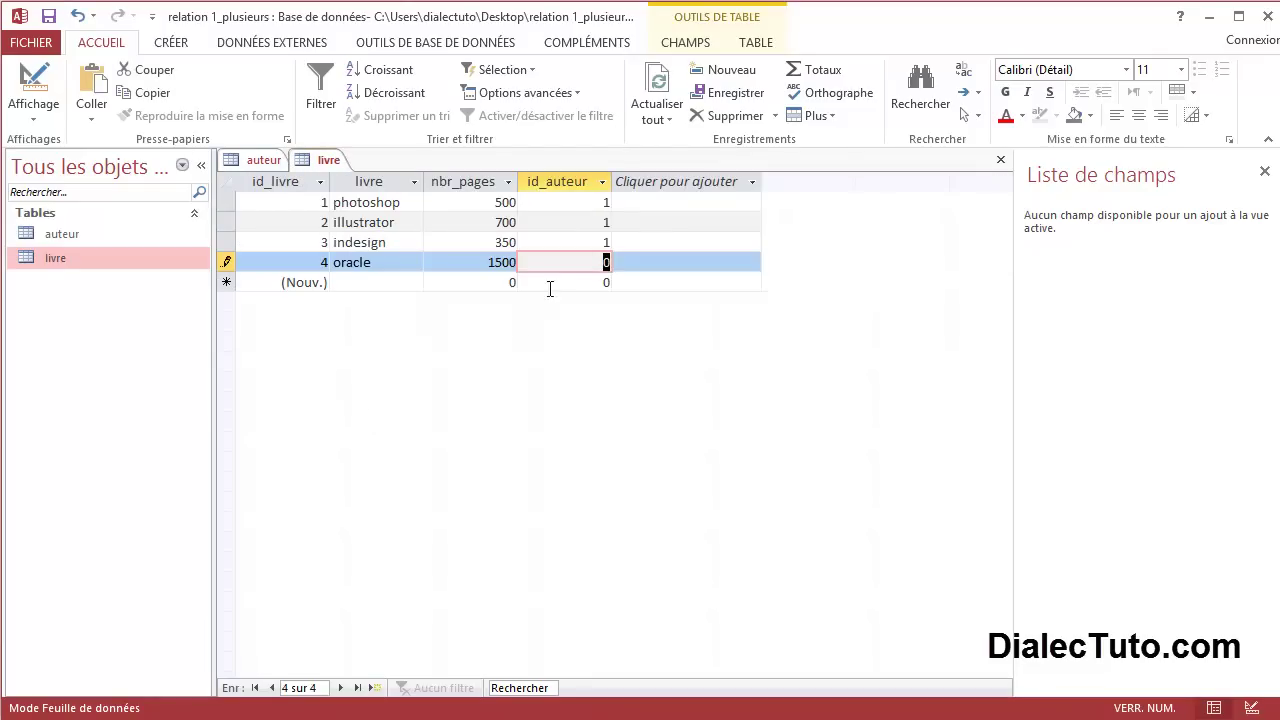
text(youssef)
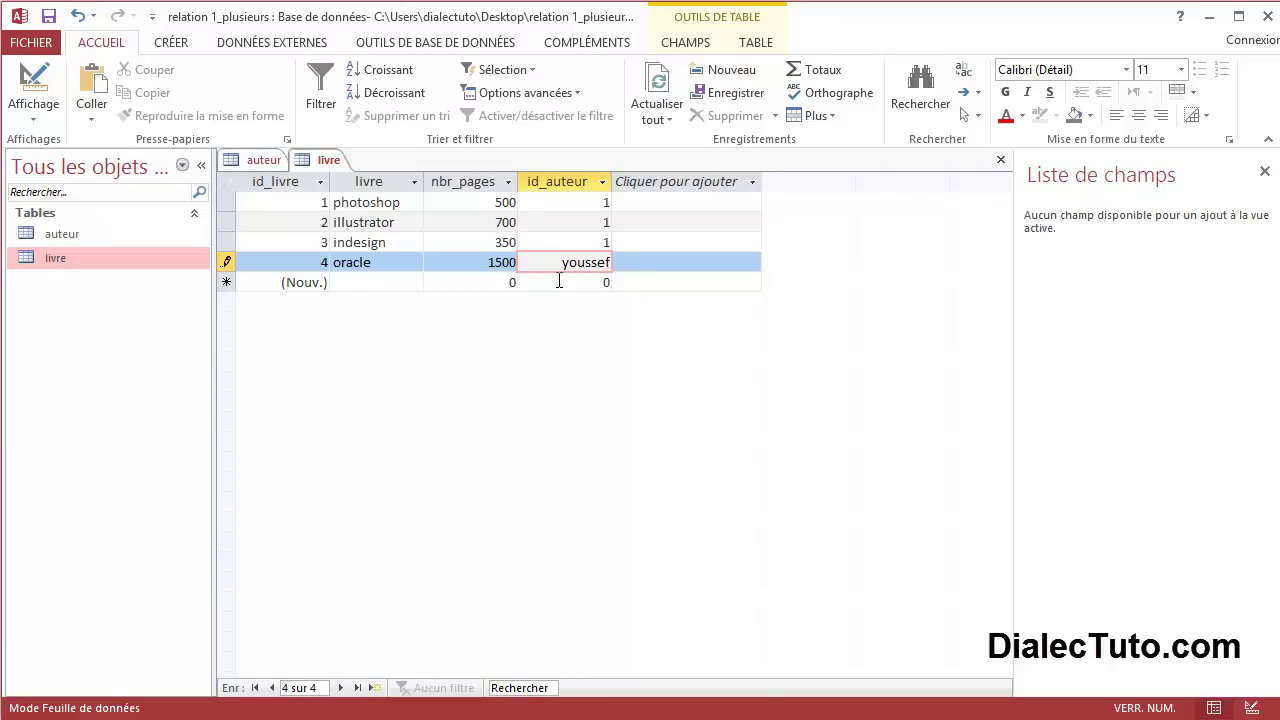
click(380, 282)
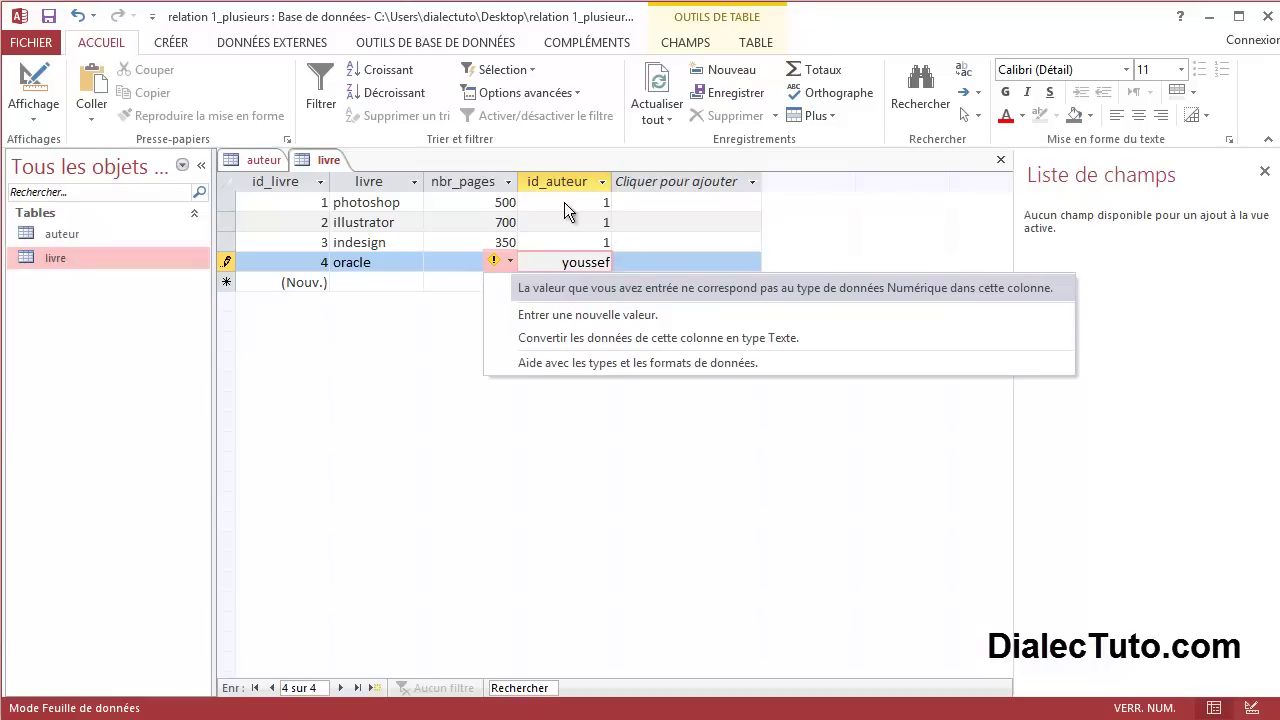
- Replace the oracle record's id_auteur with 2, save the record, and recheck the author IDs in the auteur table
click(552, 266)
drag(552, 266, 612, 263)
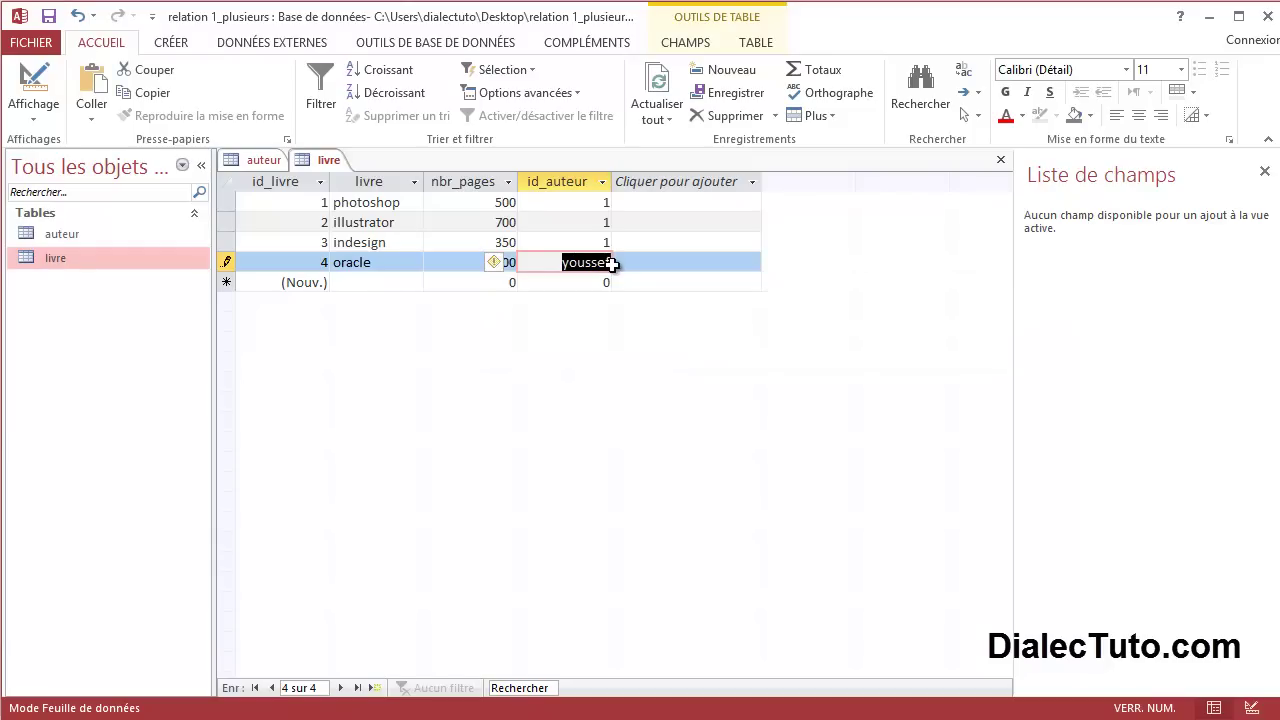
key(Delete)
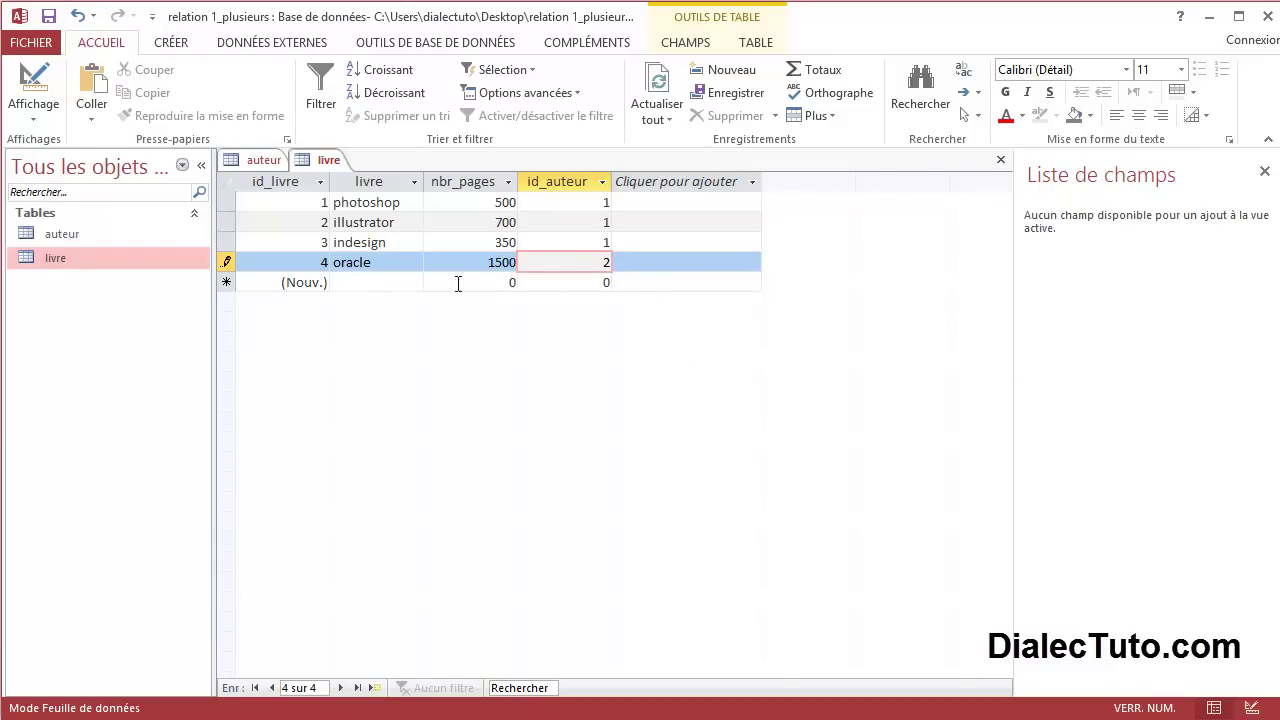
click(393, 282)
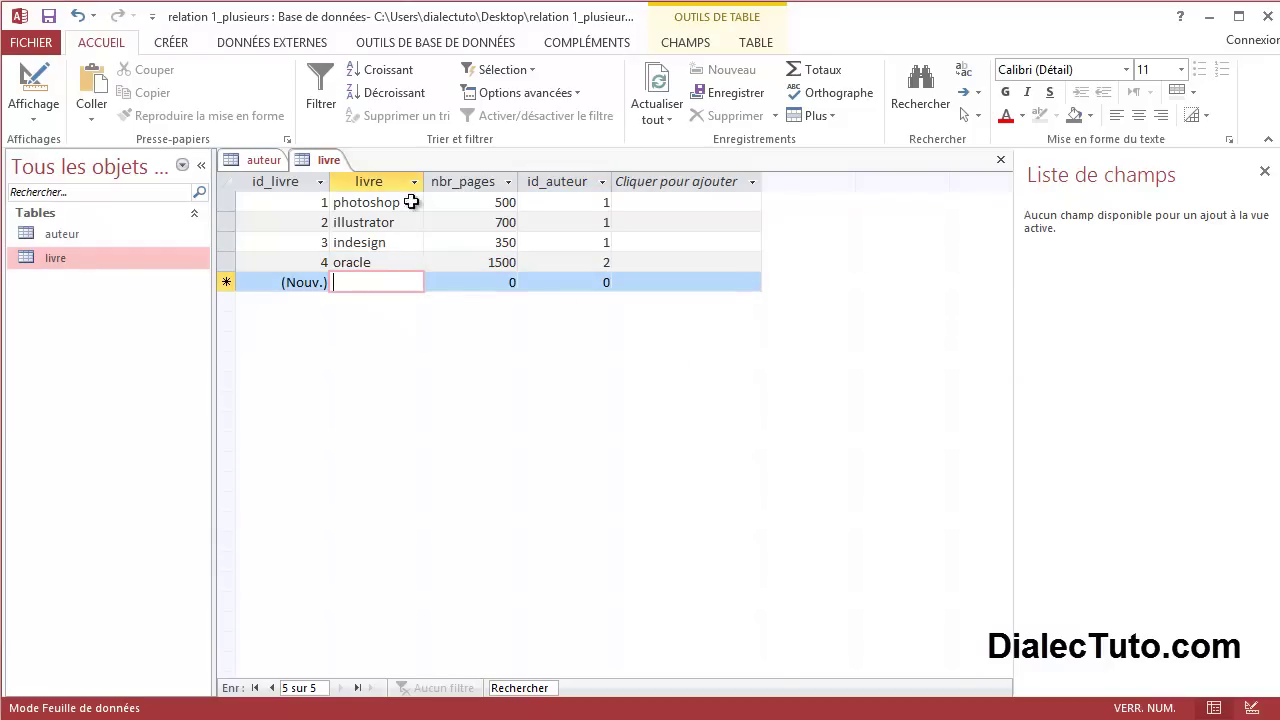
click(262, 160)
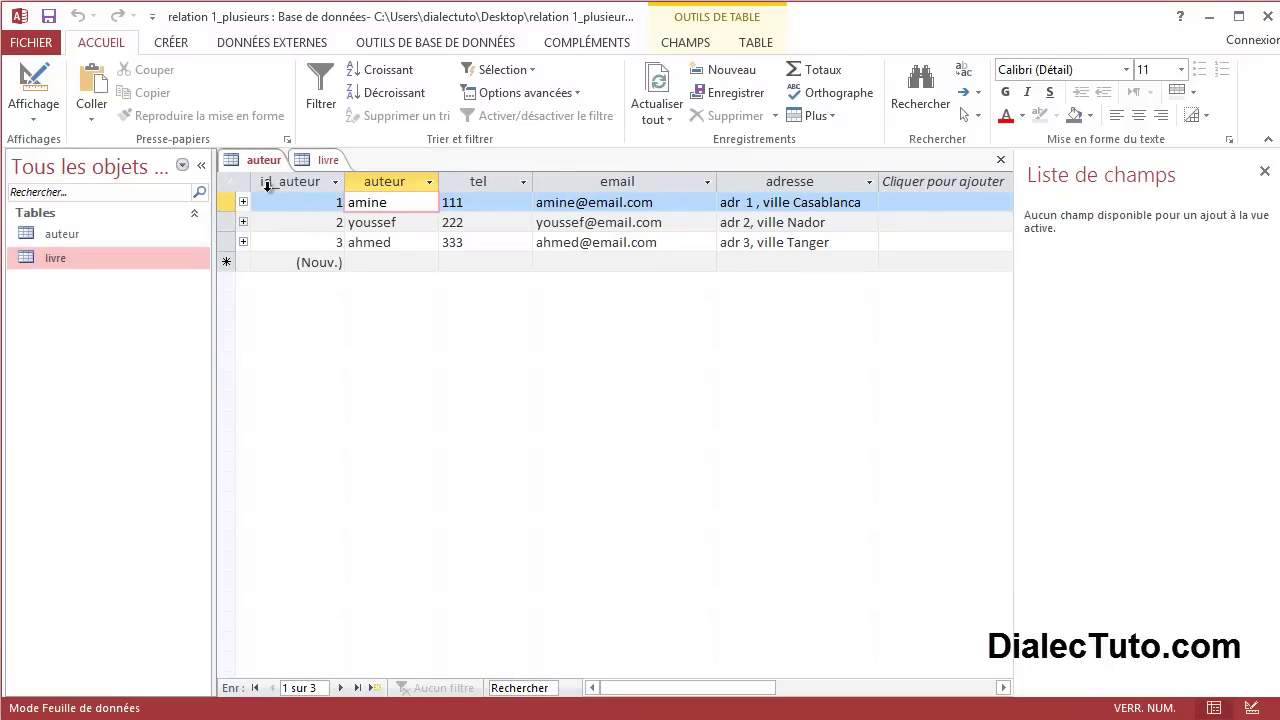
click(323, 163)
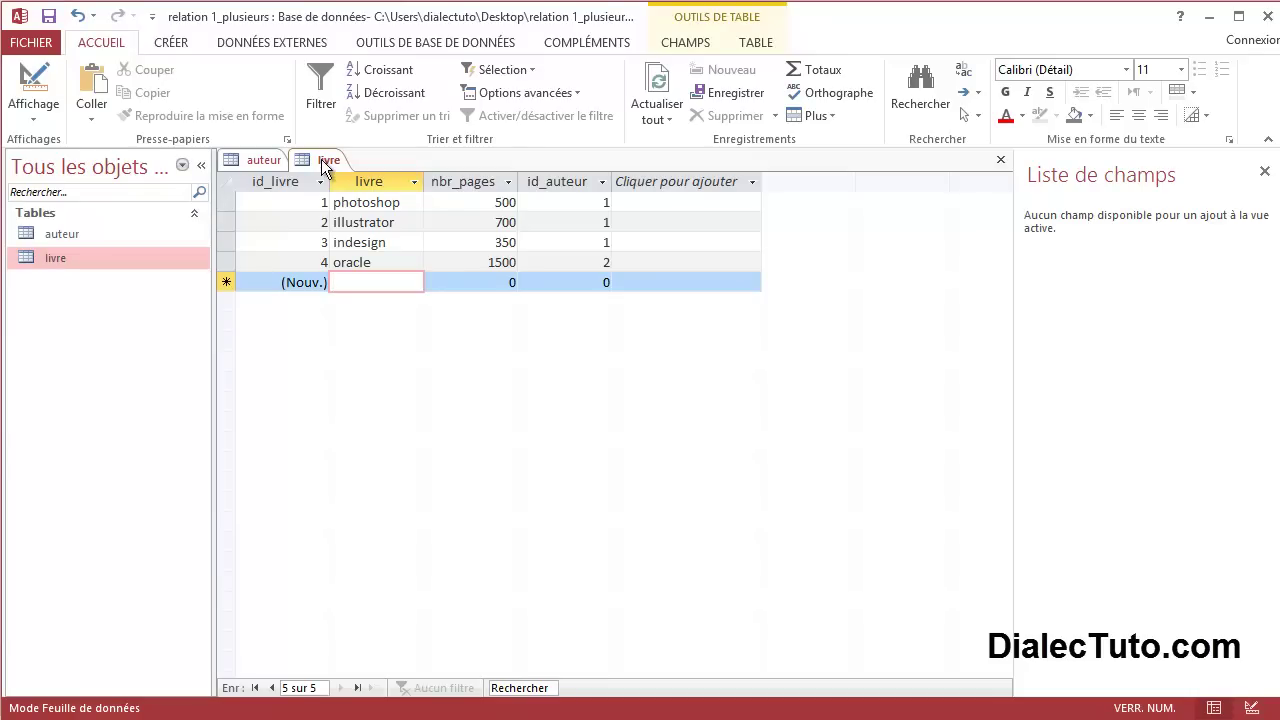
- Switch the livre table to design view and set the id_auteur field's display control to Zone de liste déroulante
click(48, 115)
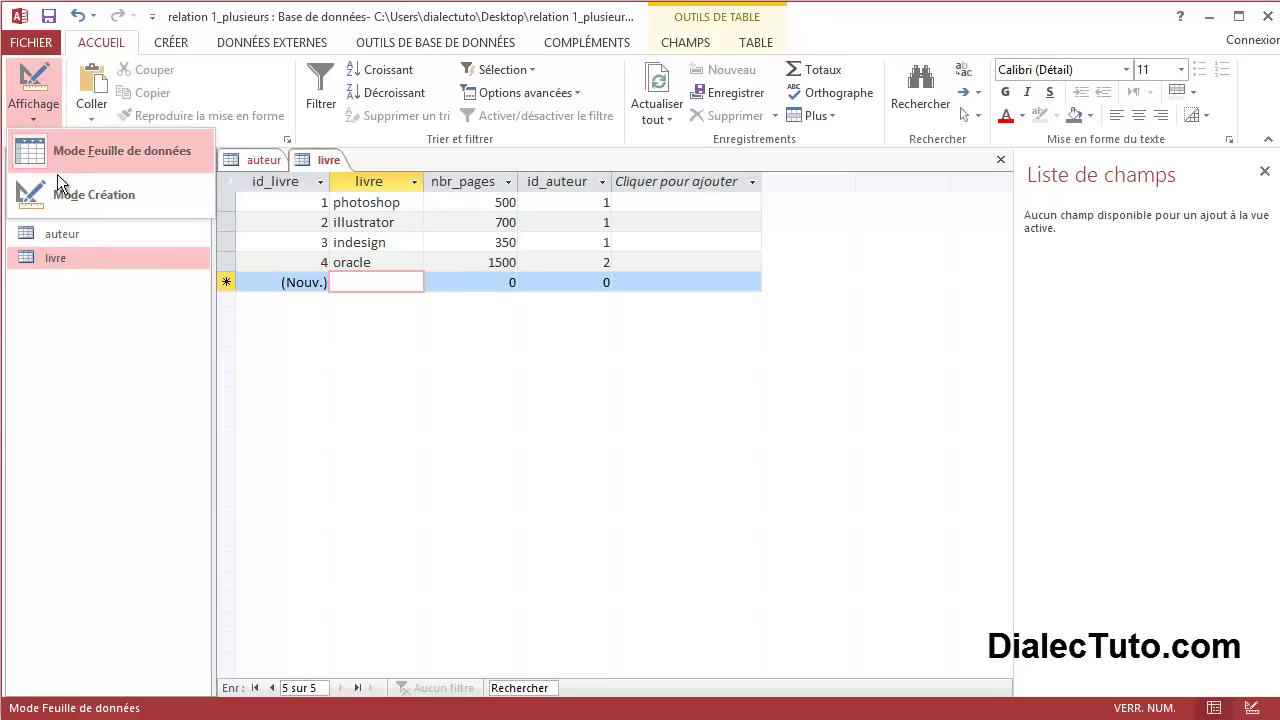
click(98, 198)
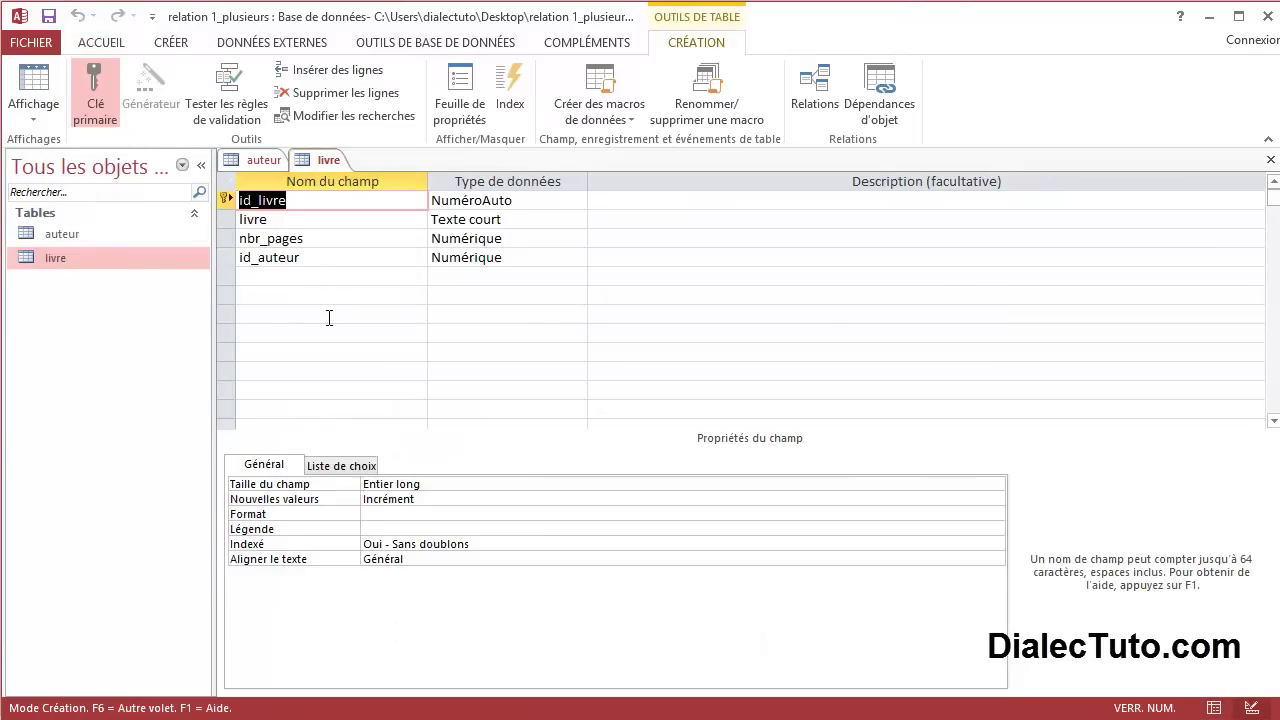
click(314, 260)
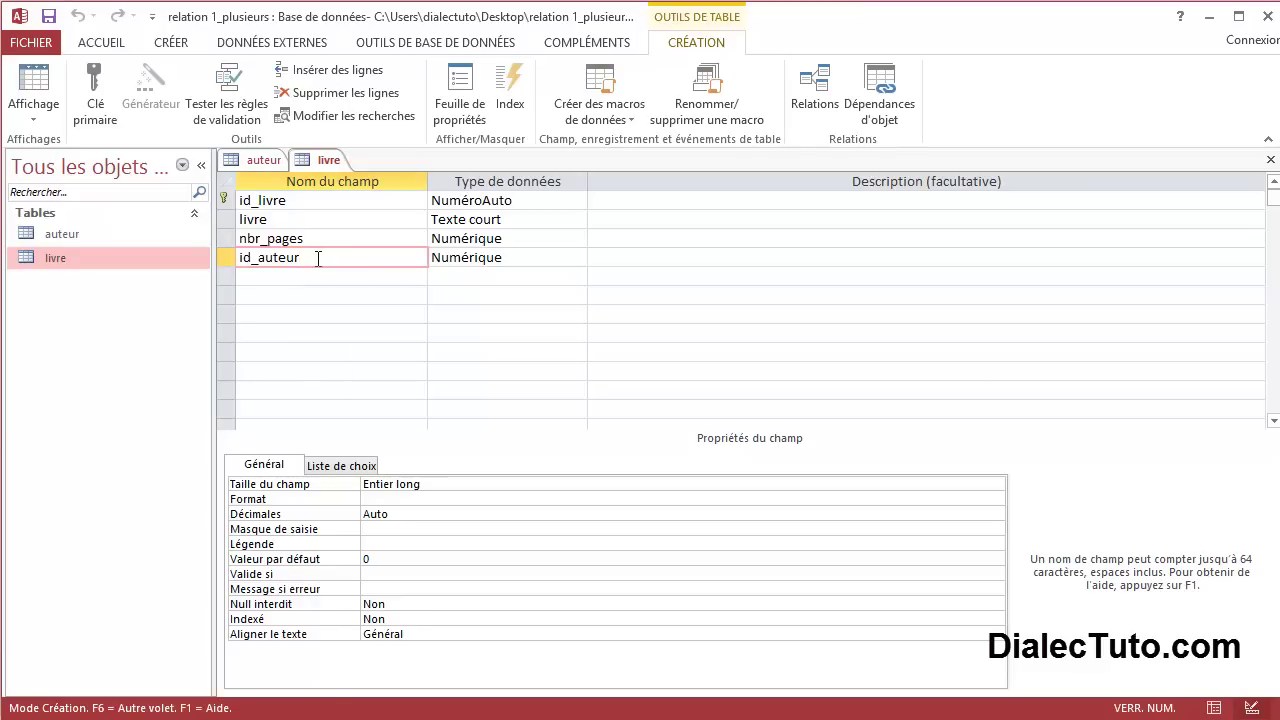
click(340, 466)
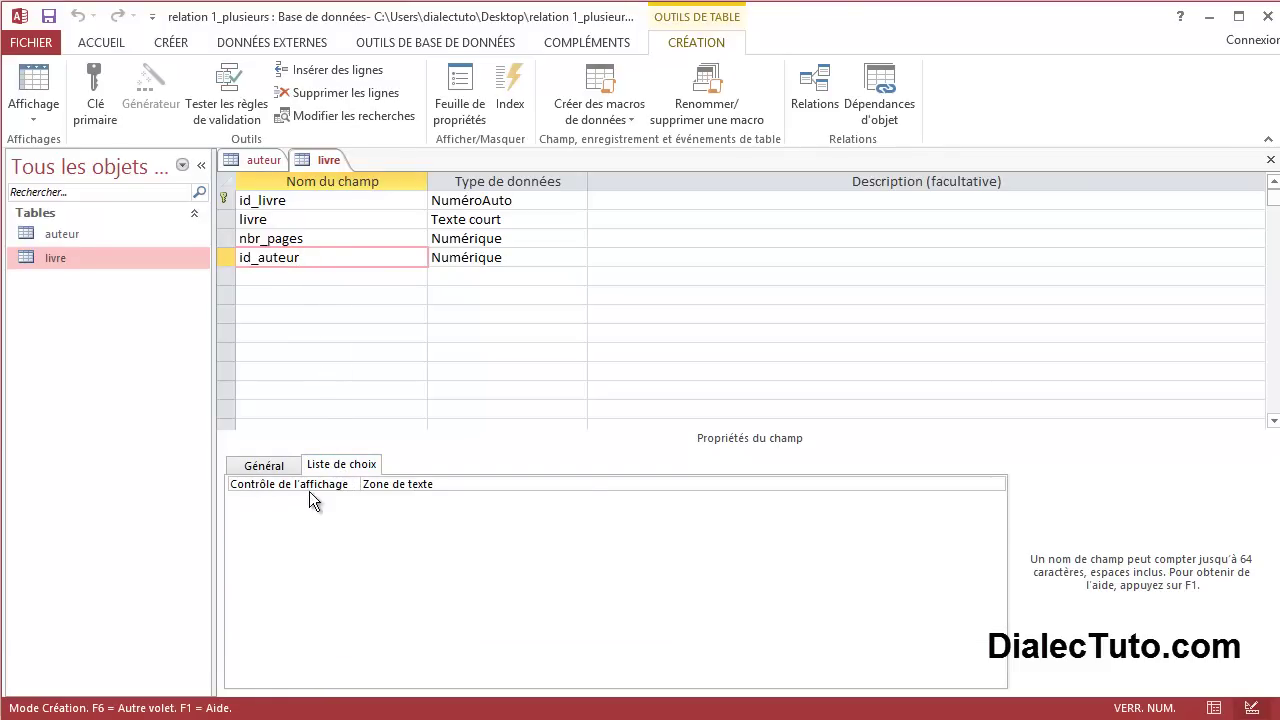
click(694, 484)
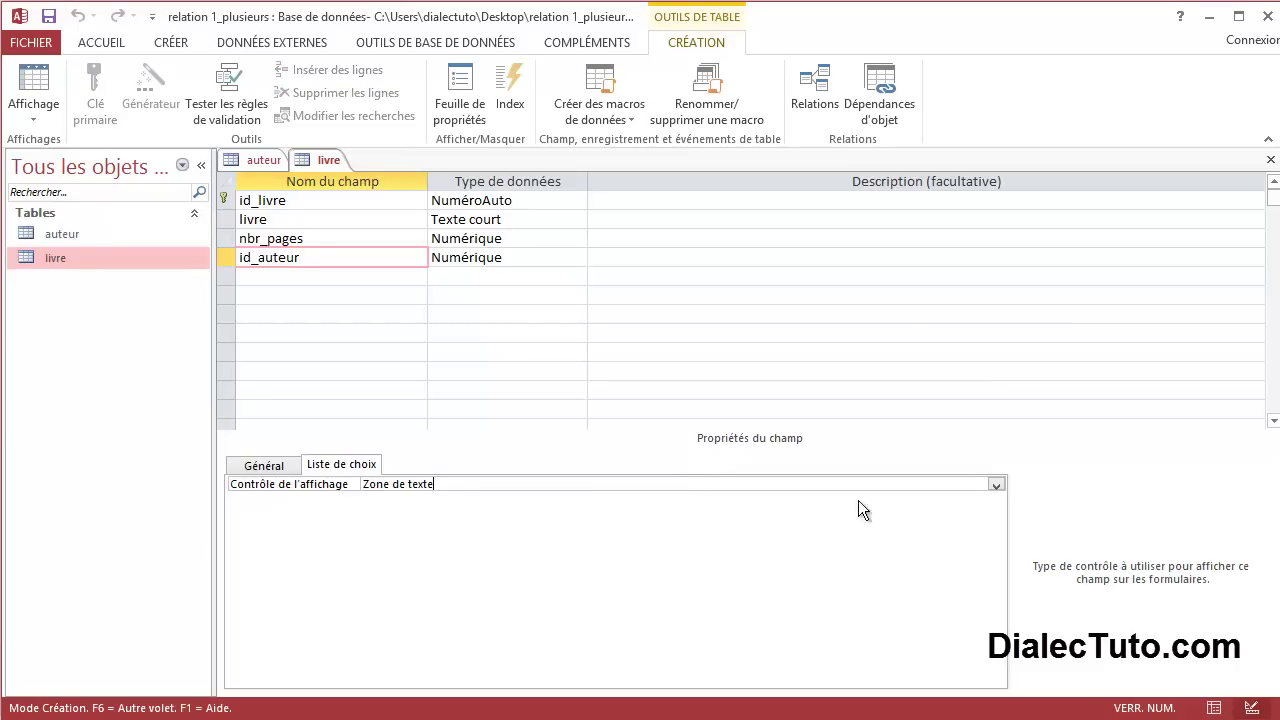
click(997, 486)
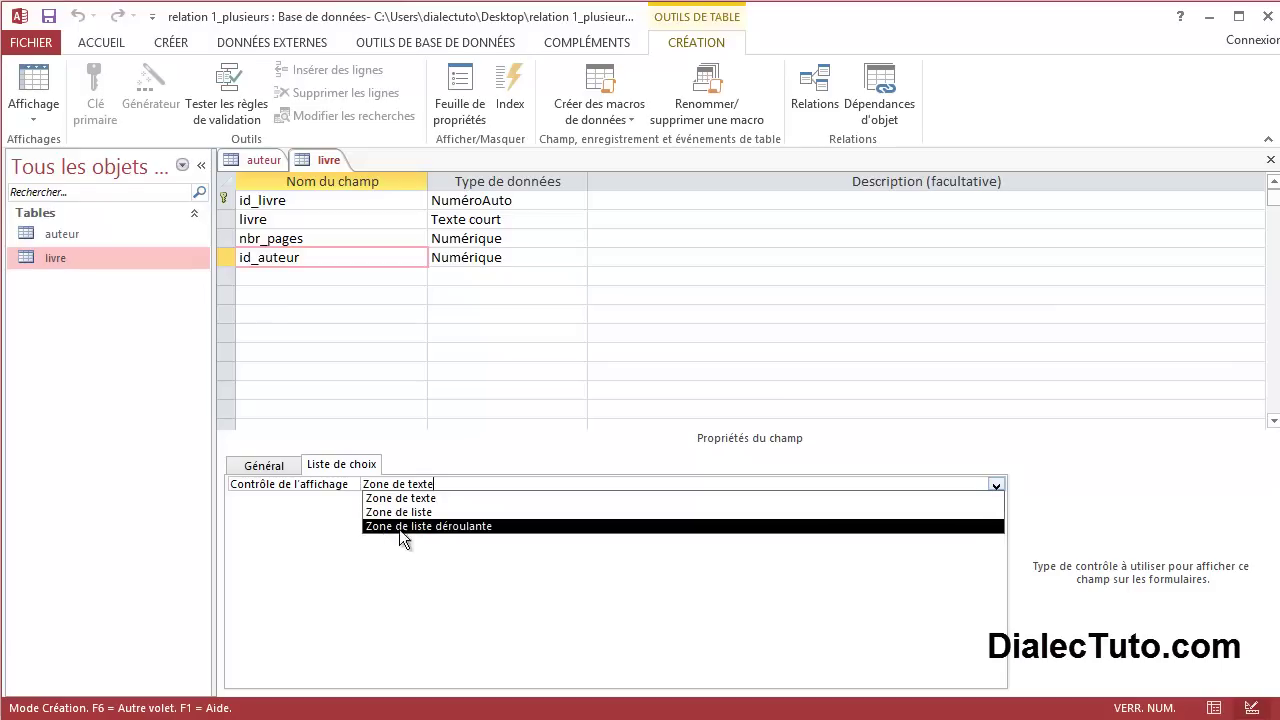
click(461, 526)
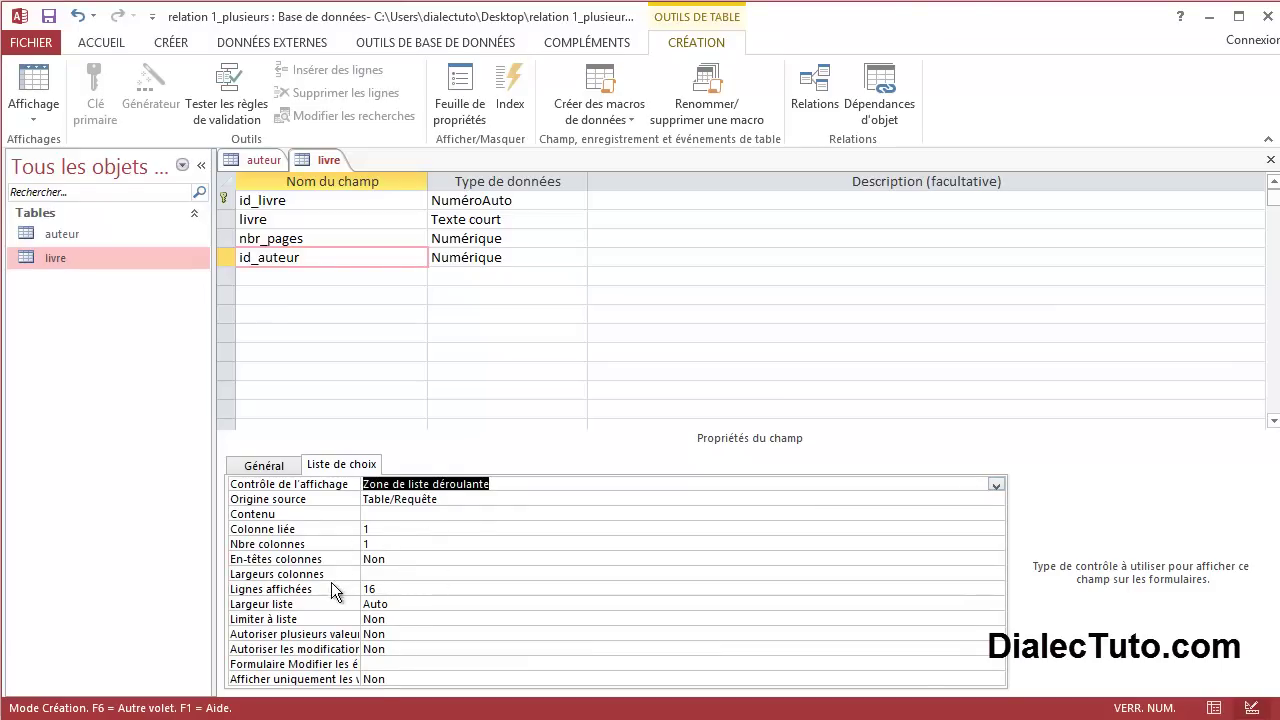
- Open the query builder for id_auteur's Contenu property and add the auteur table to the query
click(376, 514)
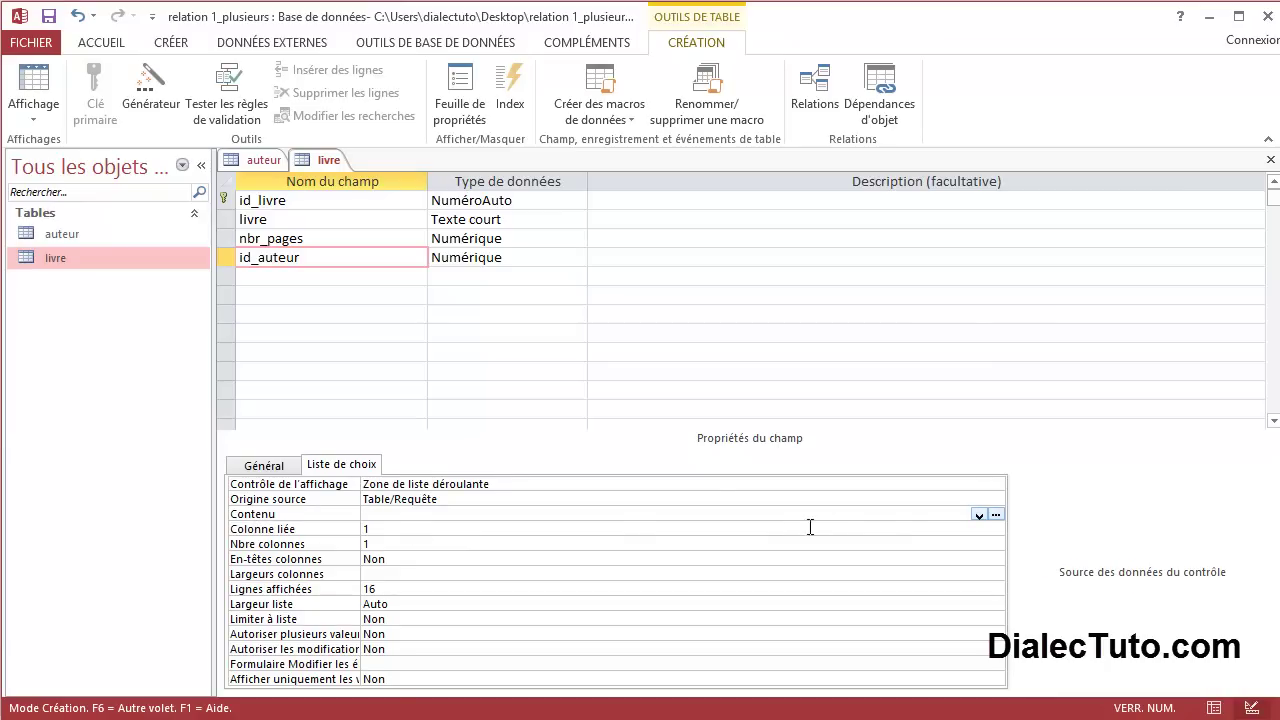
click(995, 515)
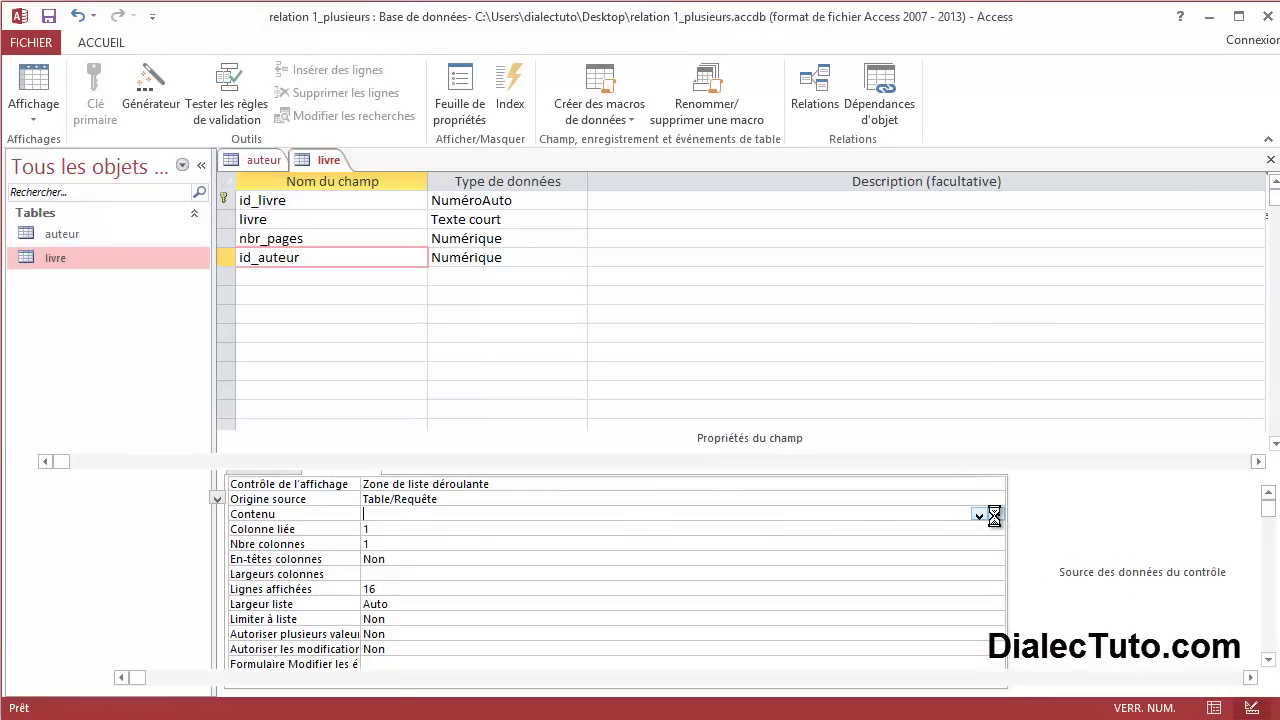
drag(688, 437, 707, 333)
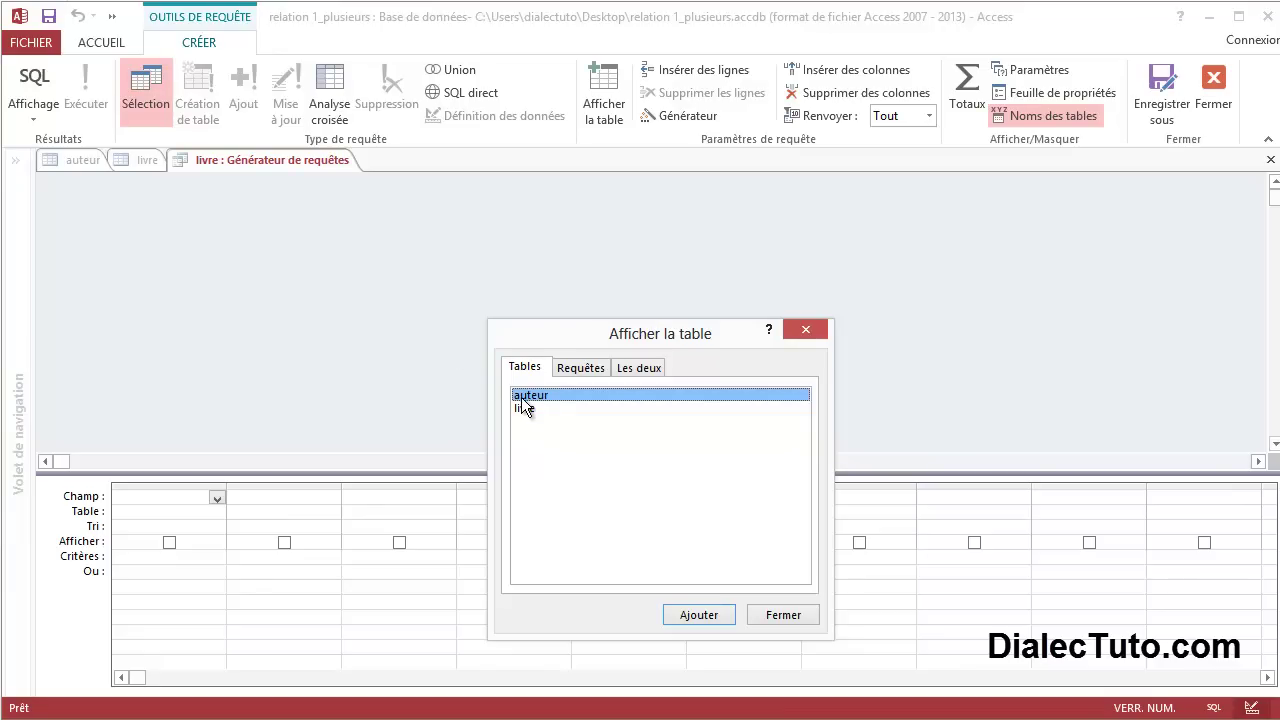
click(693, 617)
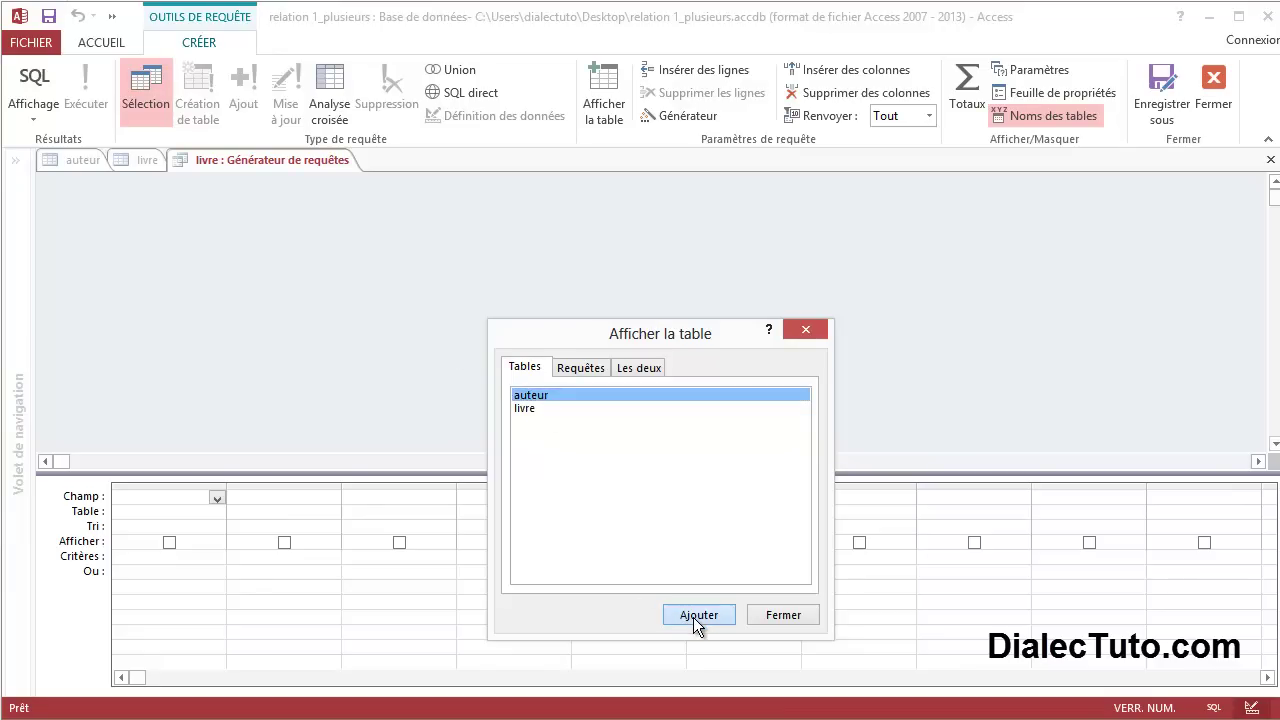
click(773, 616)
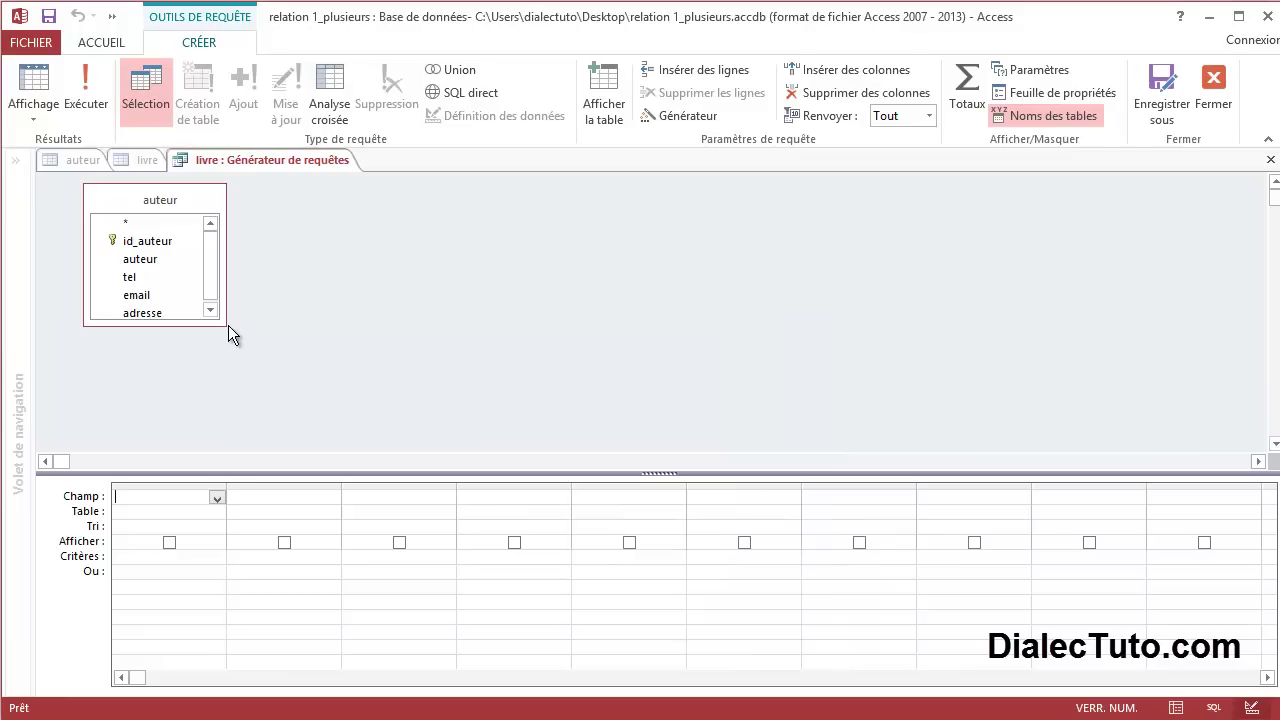
- Enlarge the auteur field list and add its id_auteur and auteur fields to the query grid
drag(226, 325, 229, 367)
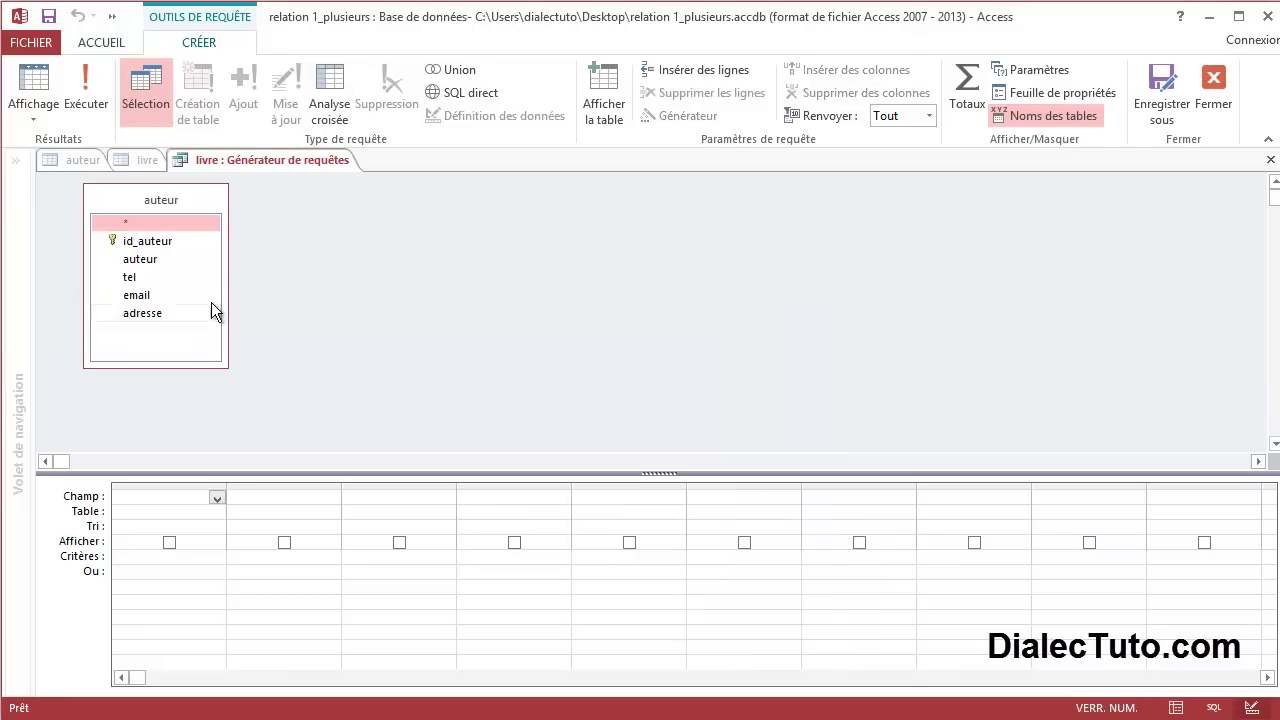
double_click(152, 242)
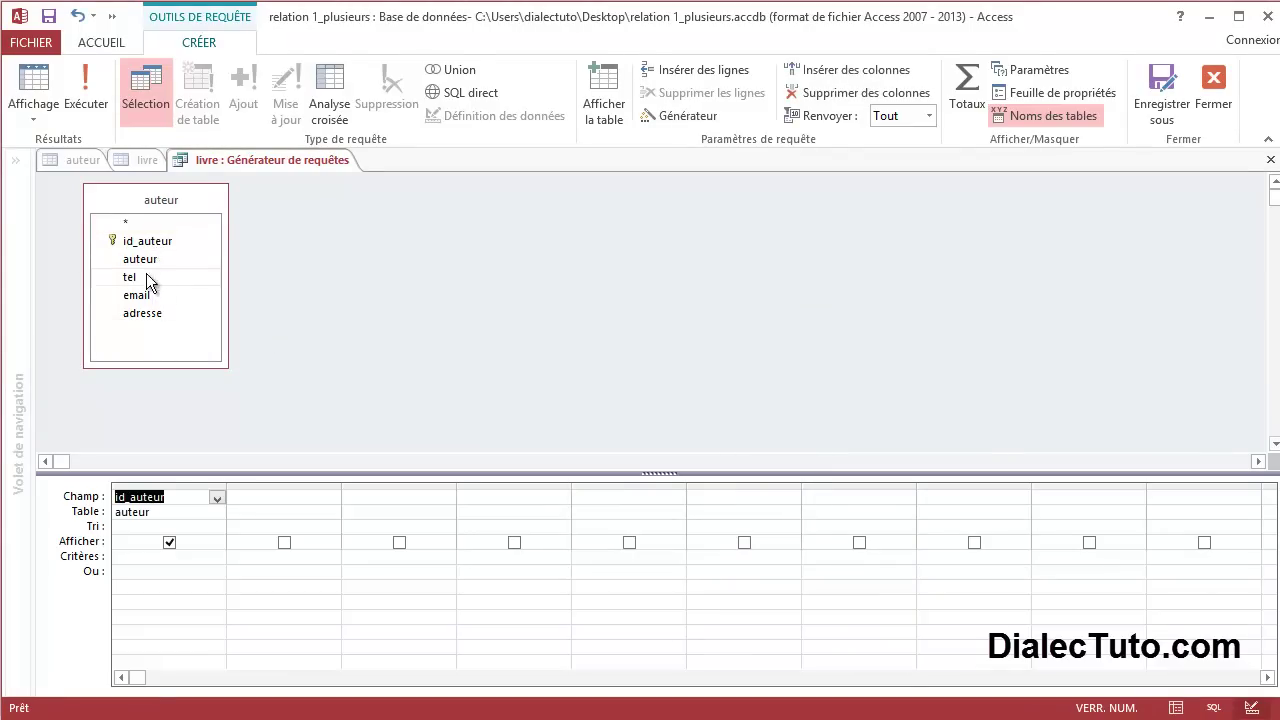
double_click(145, 260)
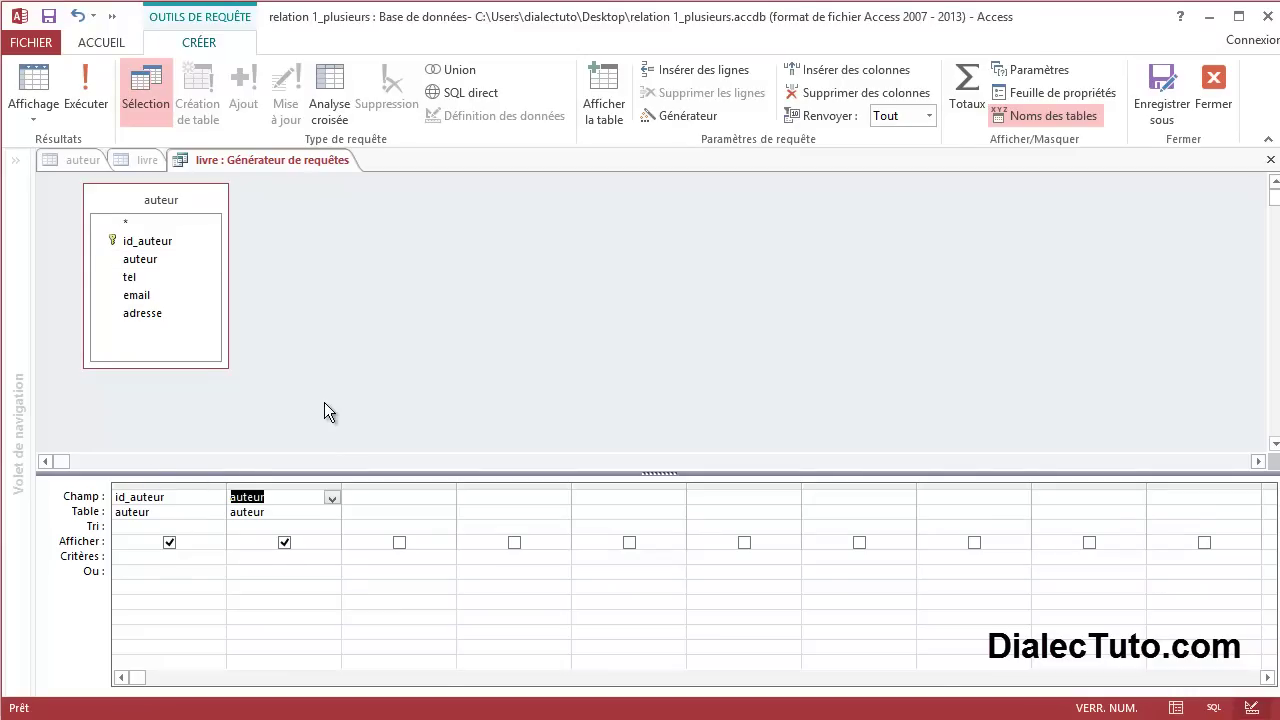
- Run the query to preview its records, save it as the Contenu source, and close the query builder
click(84, 93)
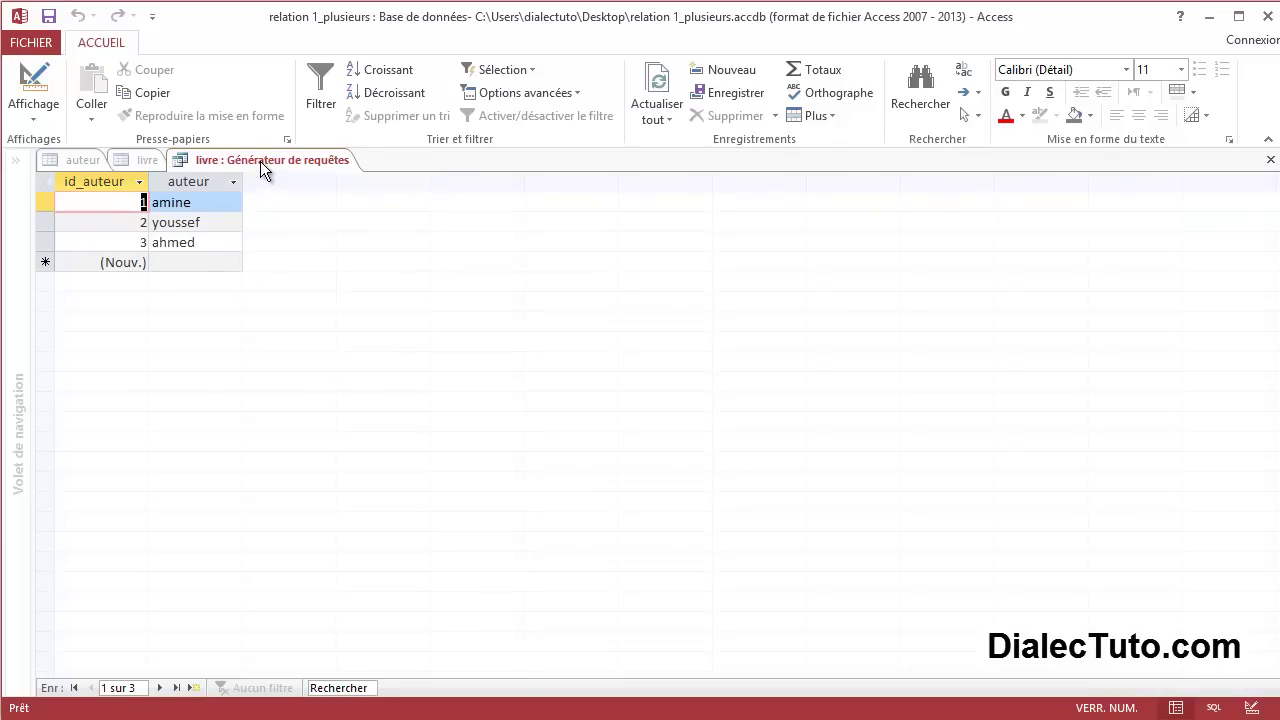
right_click(260, 161)
click(292, 176)
right_click(273, 162)
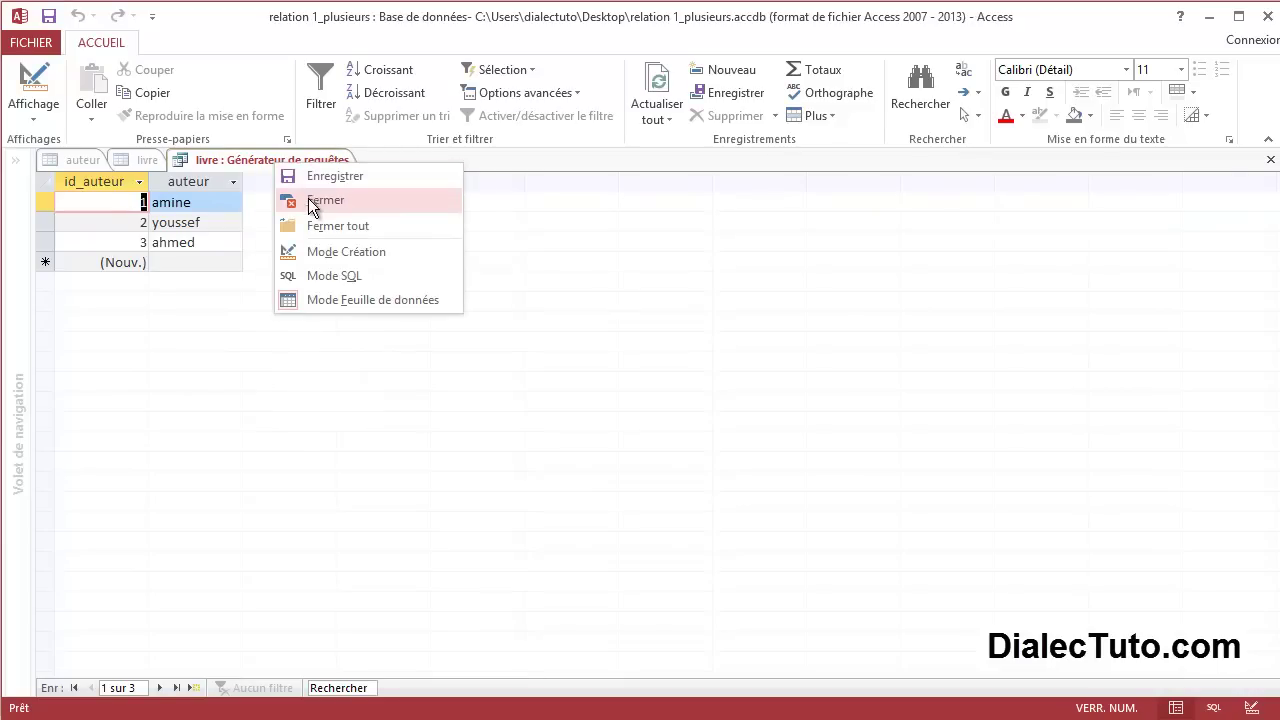
click(308, 197)
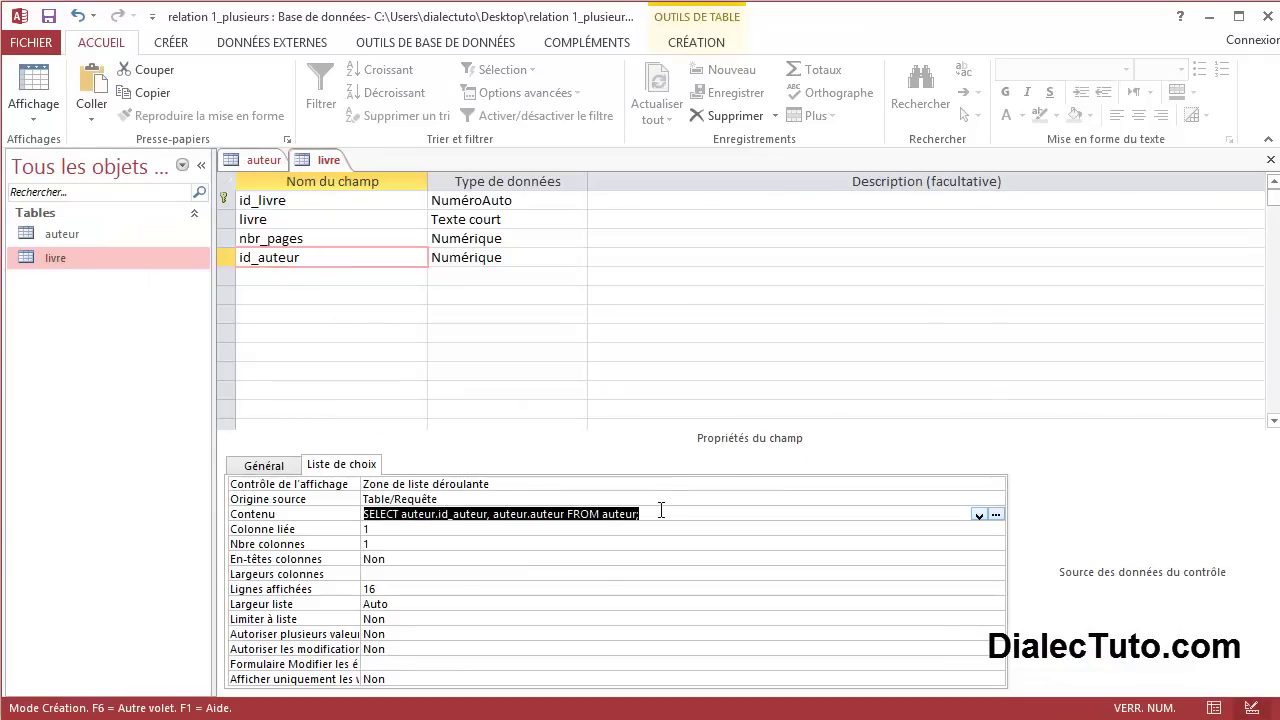
- Examine the table and field names in the SELECT statement of id_auteur's Contenu property
click(405, 516)
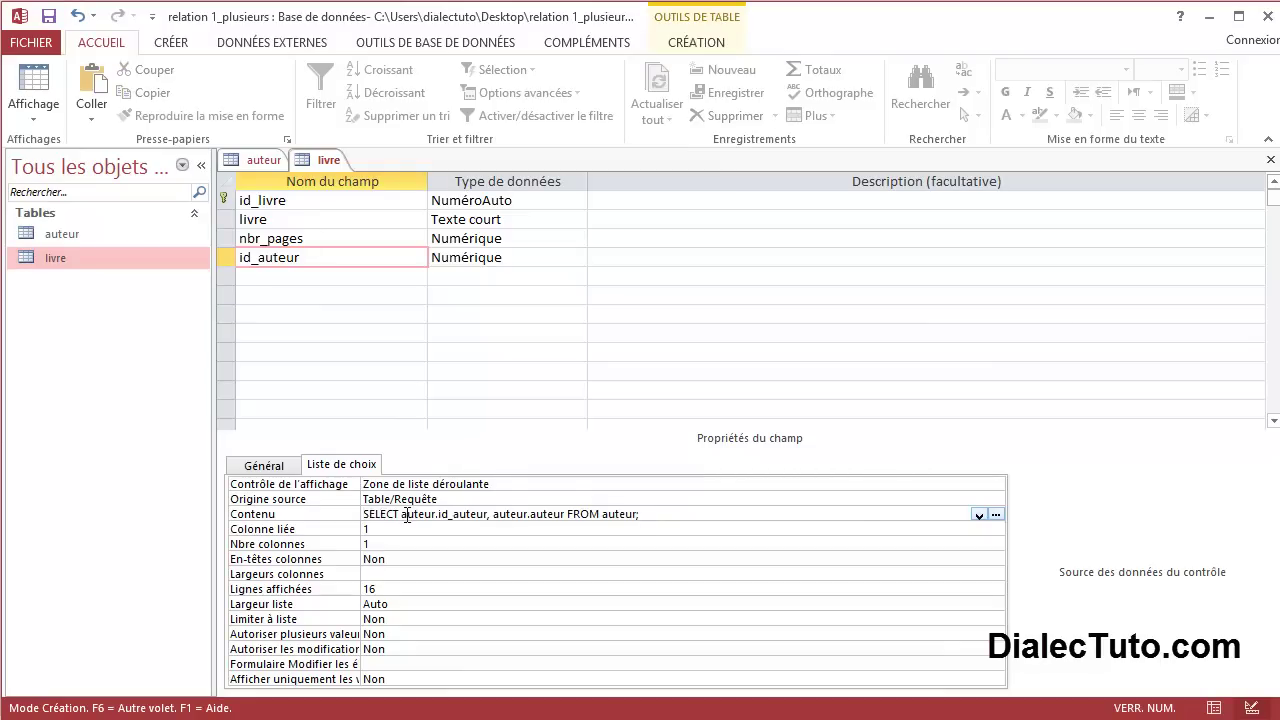
double_click(407, 516)
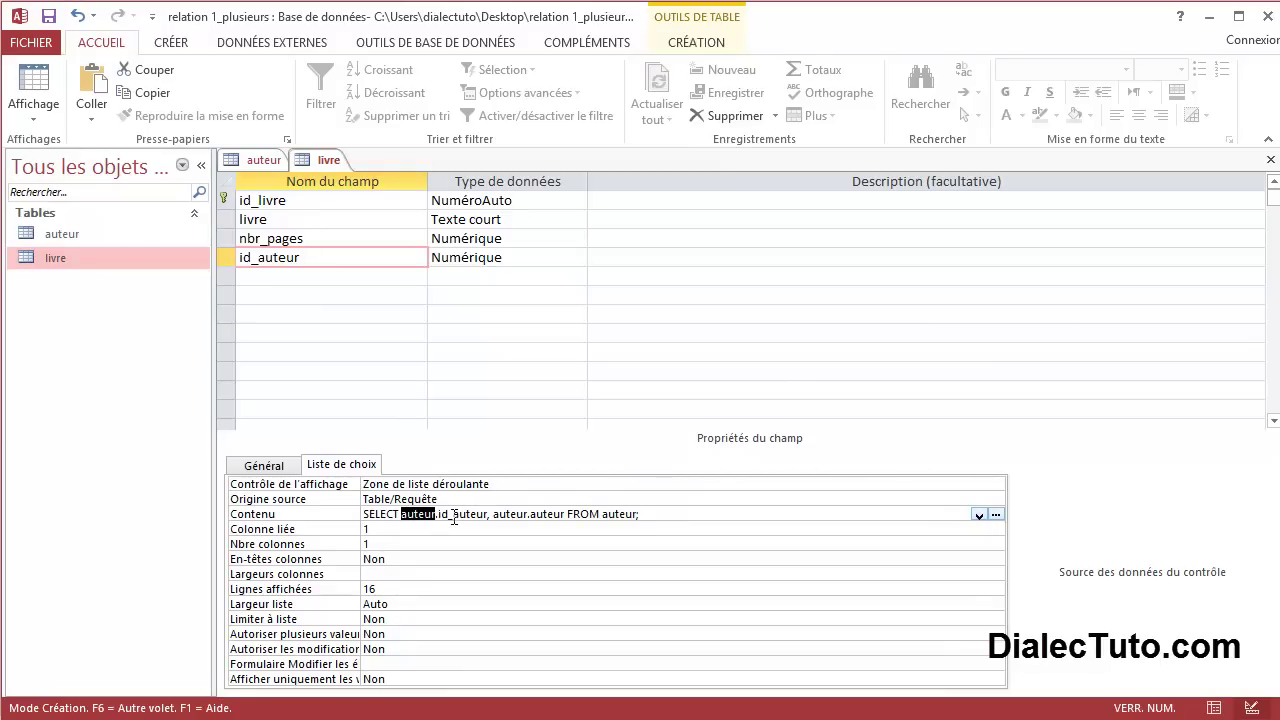
double_click(509, 514)
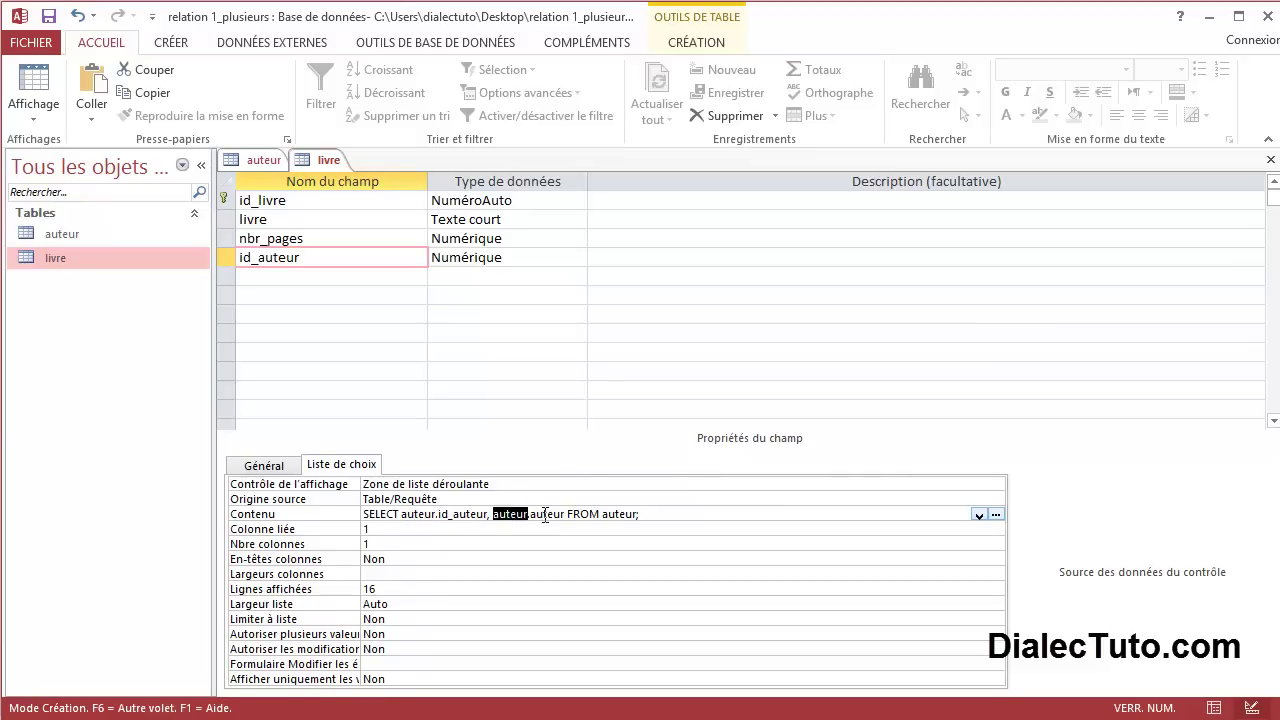
double_click(545, 514)
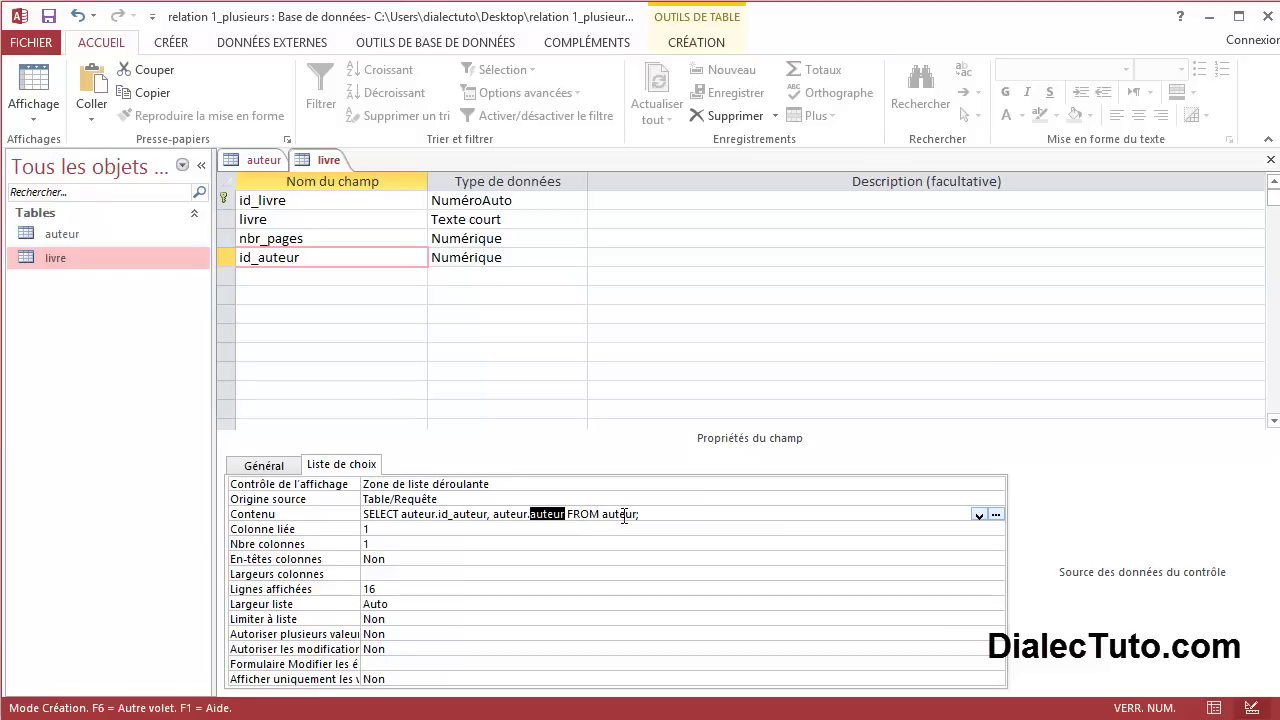
- Examine how id_auteur's Colonne liée property refers to the first column of the Contenu query, checking it in the query builder
click(381, 529)
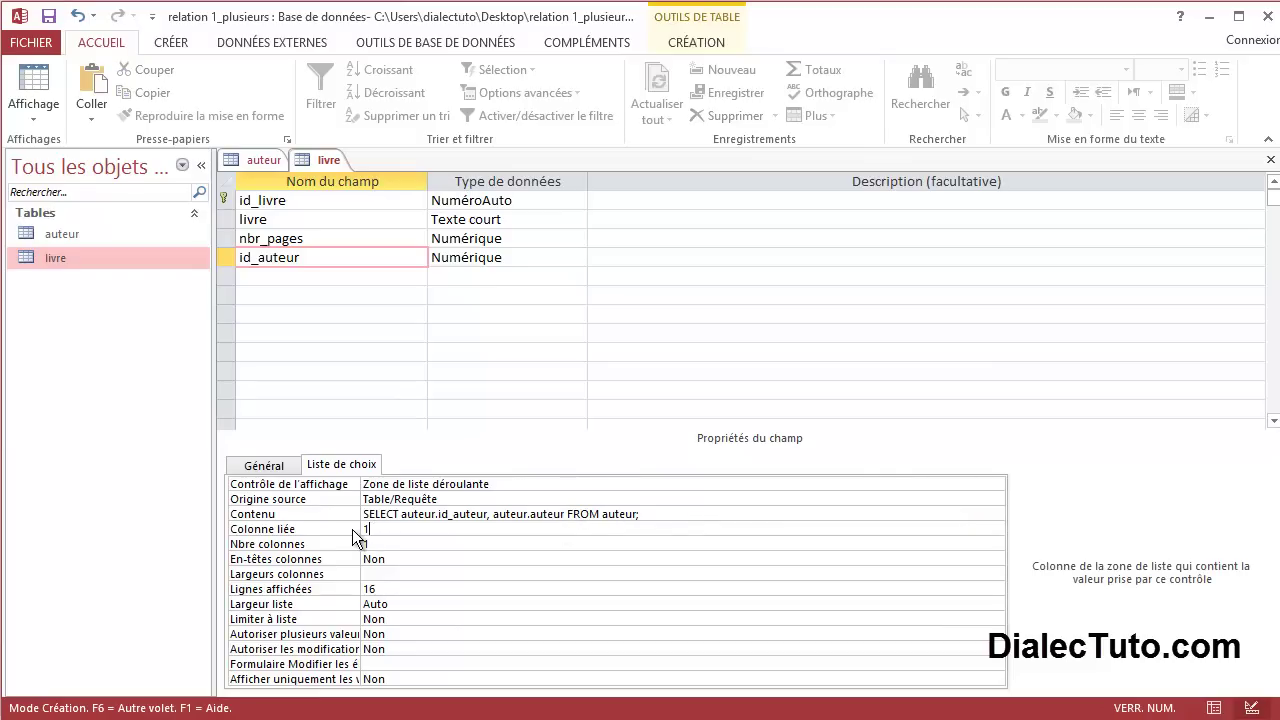
click(461, 518)
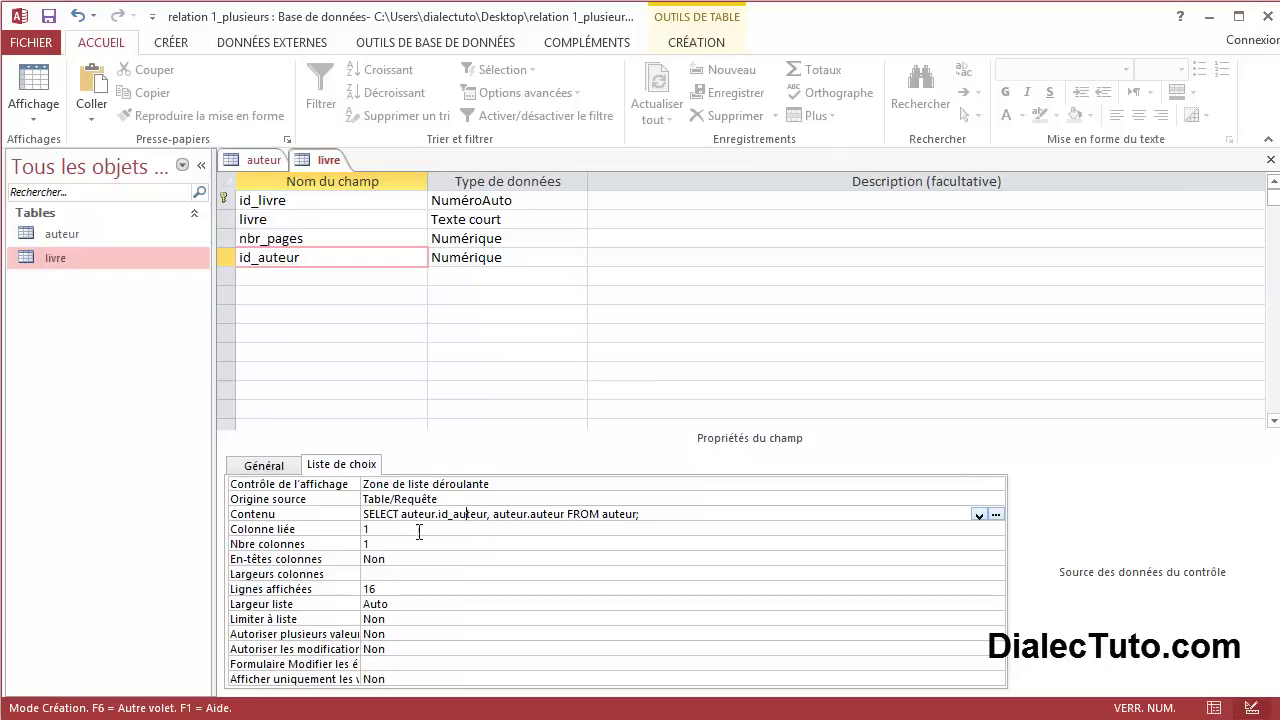
click(363, 530)
click(435, 514)
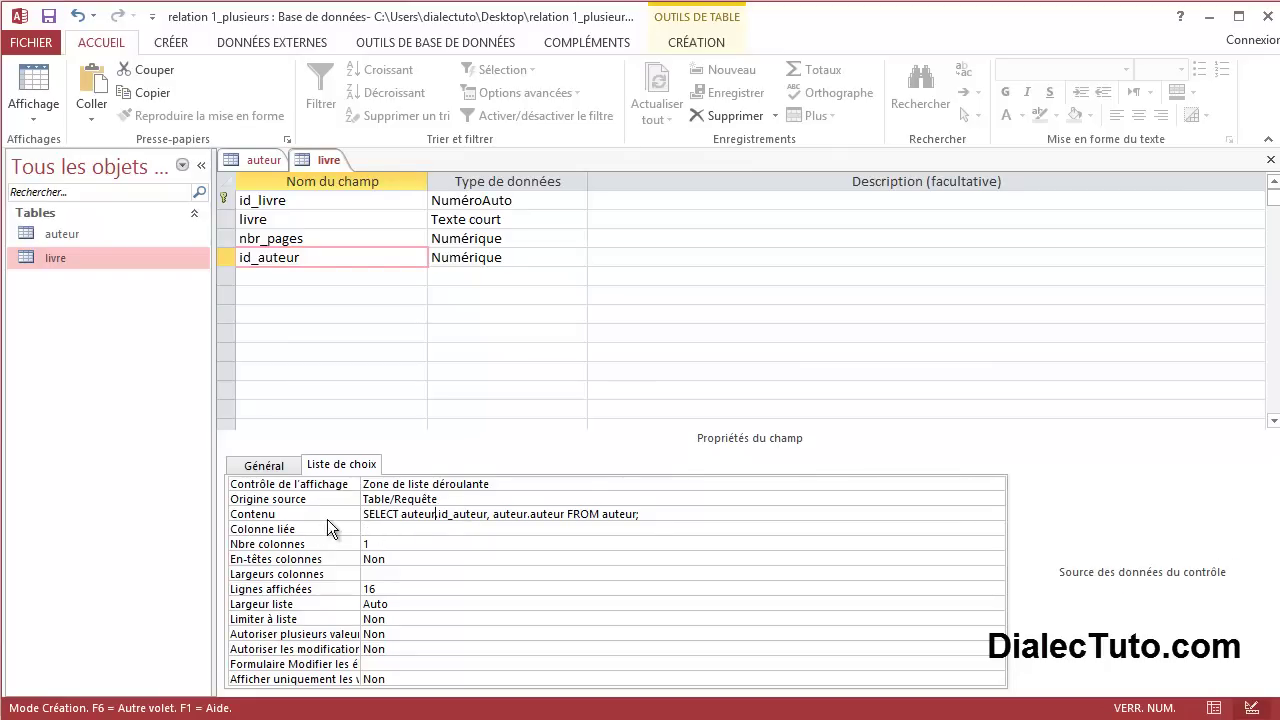
click(996, 515)
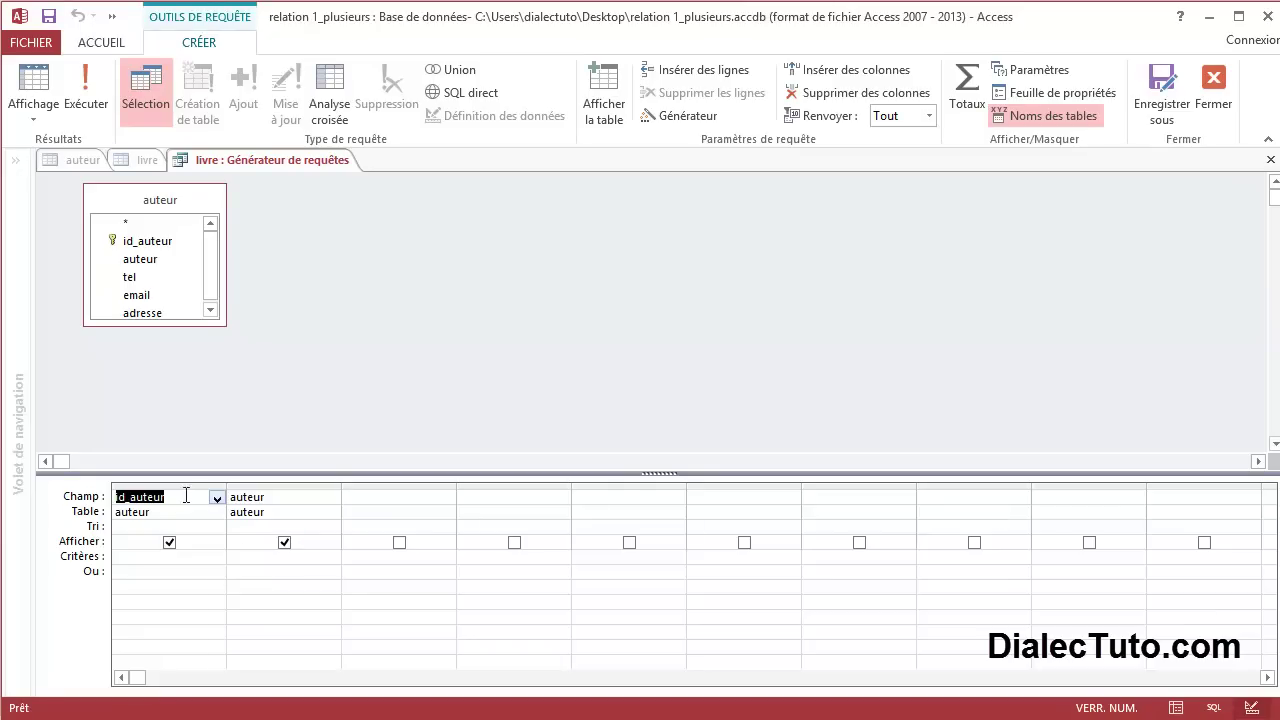
click(178, 486)
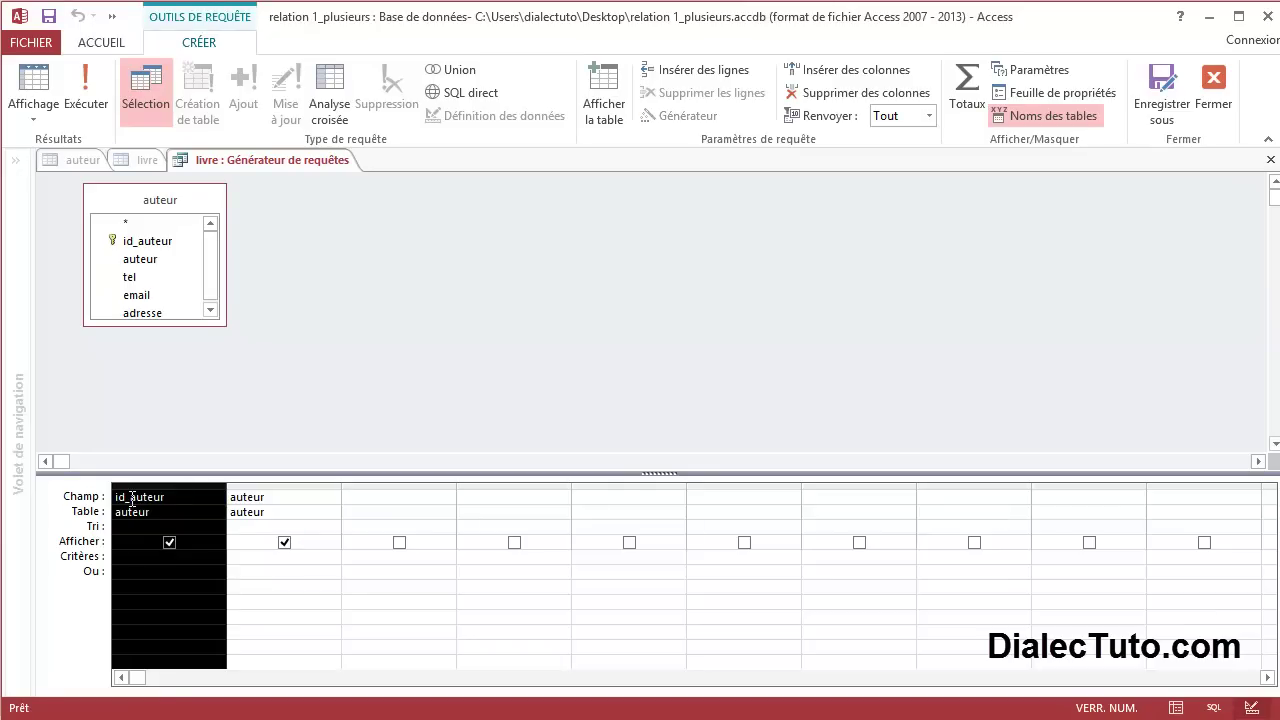
drag(168, 498, 105, 510)
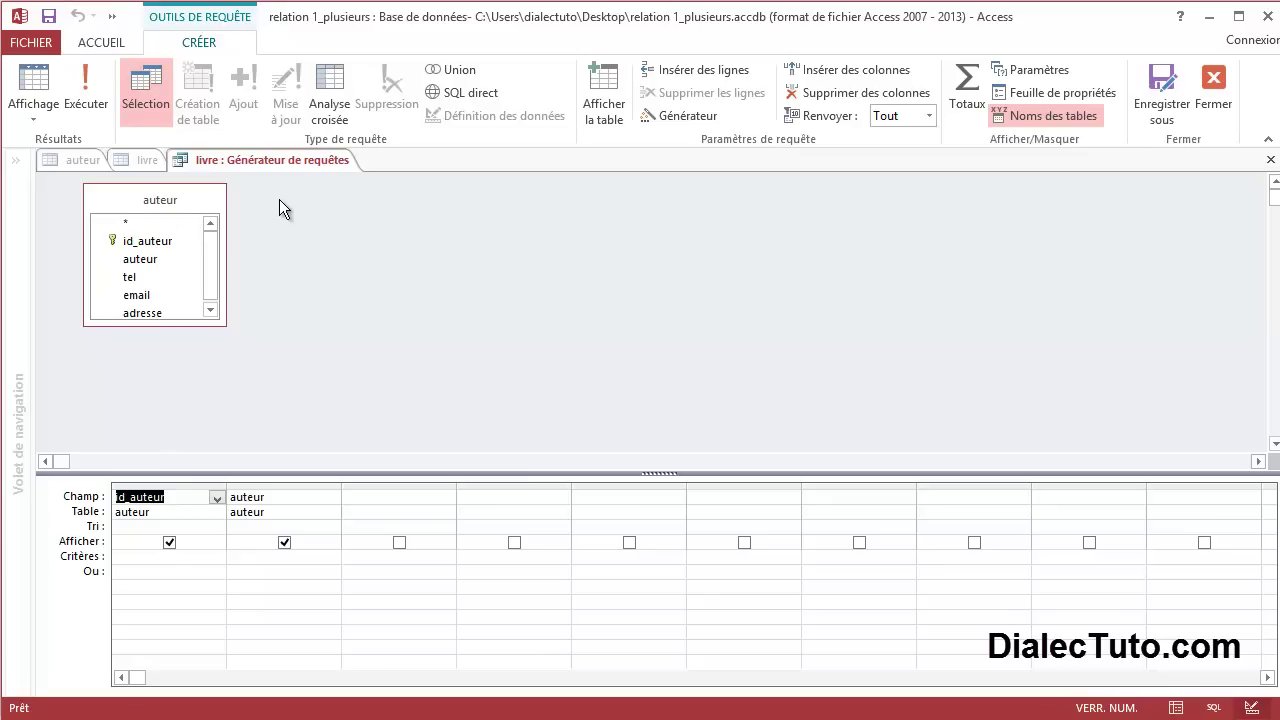
right_click(277, 164)
click(306, 202)
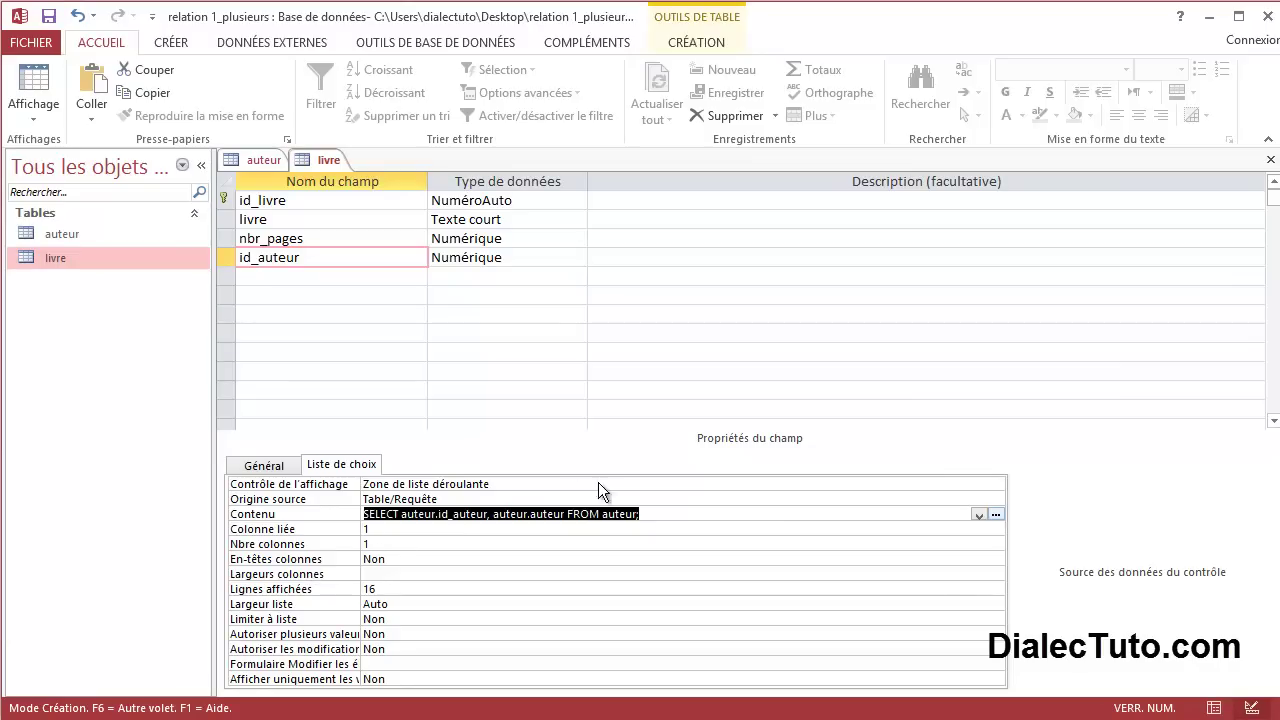
- Set id_auteur's Nbre colonnes property to 2, matching the two fields in the SELECT statement, and save the livre table
click(360, 546)
text(2)
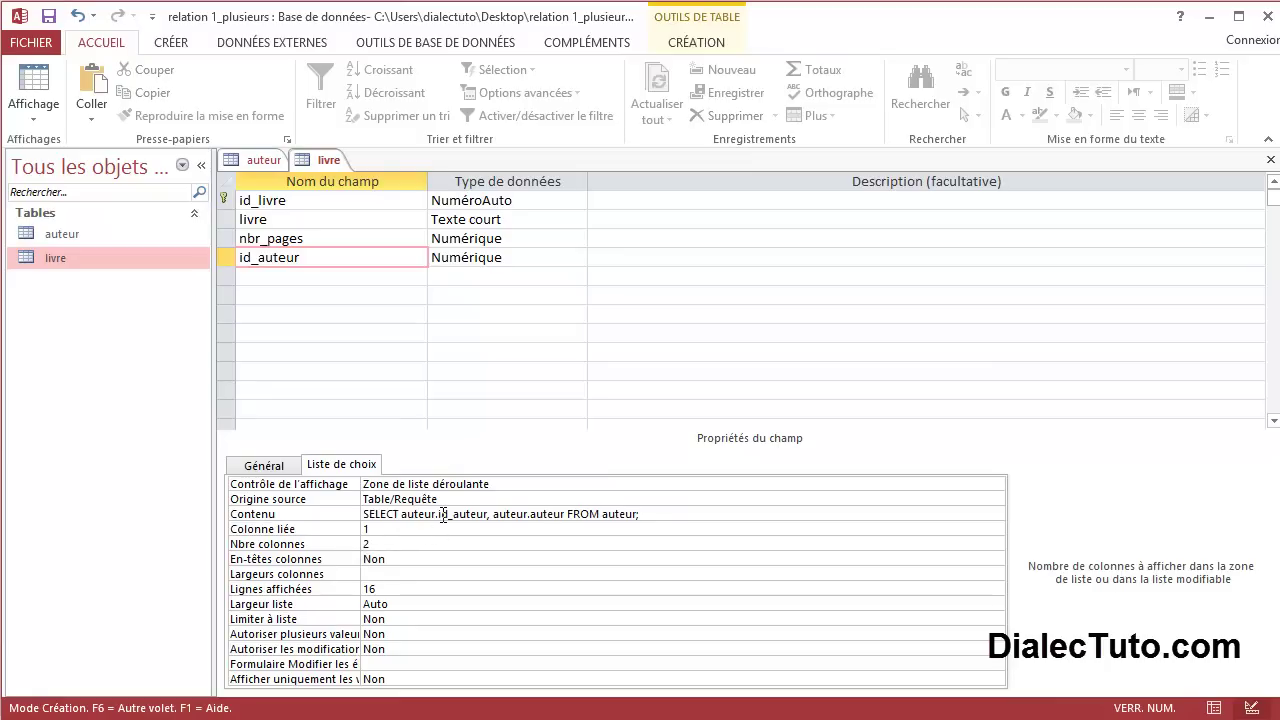
drag(443, 514, 472, 514)
click(540, 513)
double_click(540, 513)
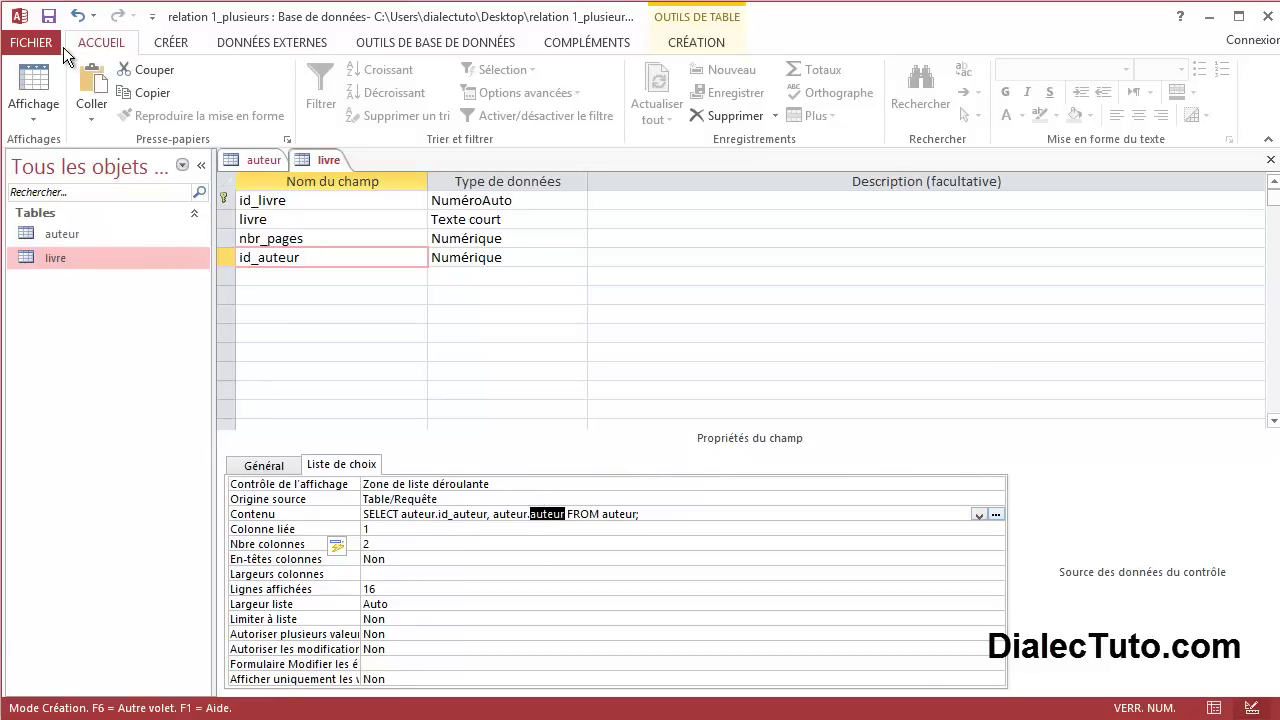
click(48, 16)
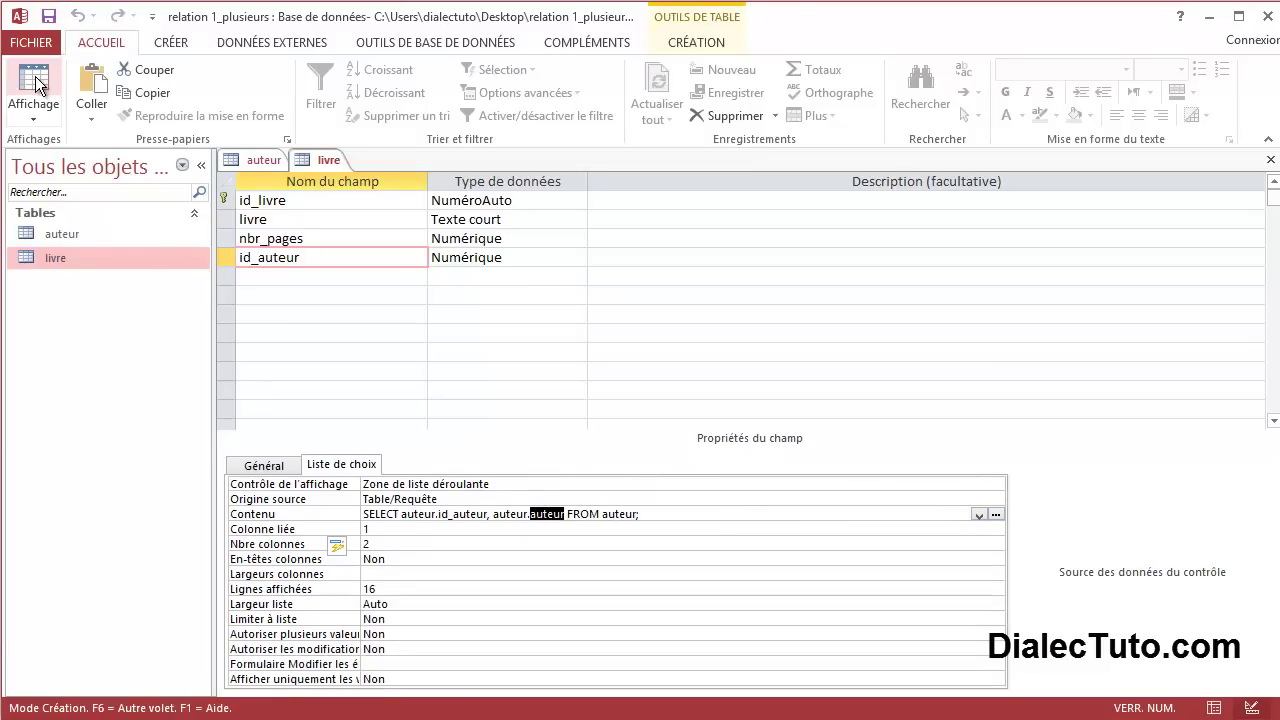
- In livre's datasheet view, add the book uml with 900 pages and pick author 2 from the id_auteur list
click(34, 82)
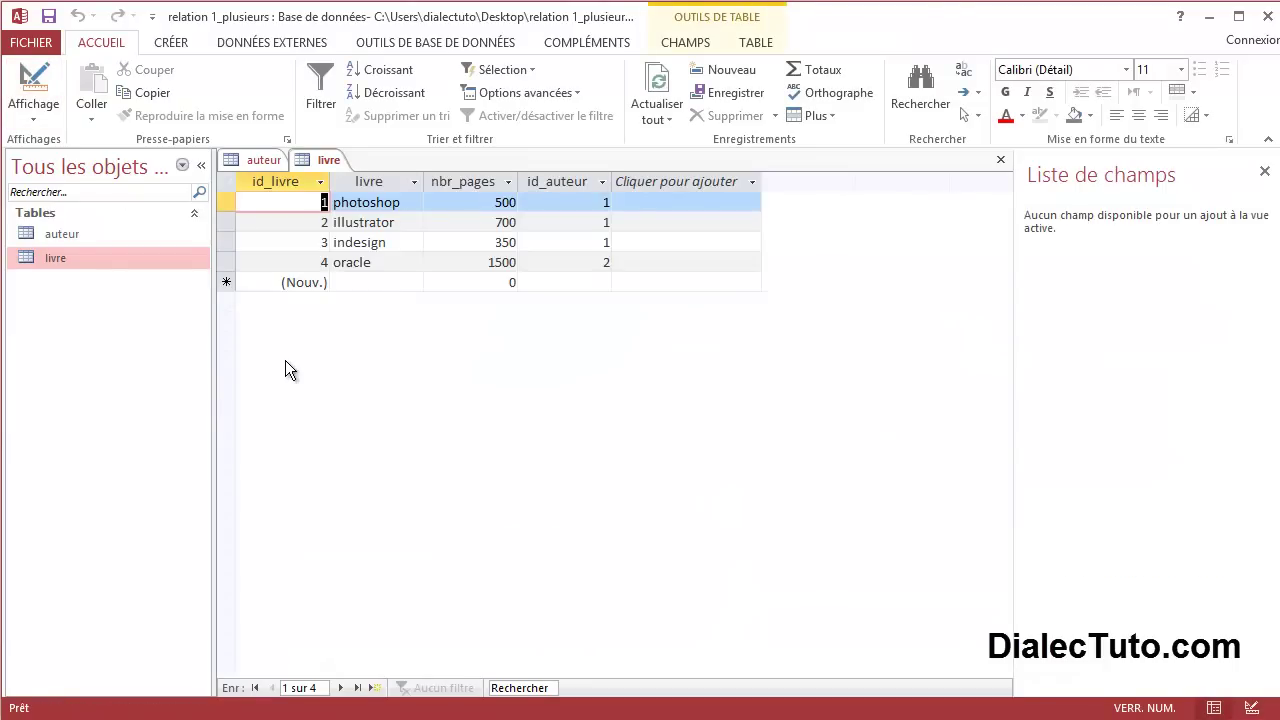
click(364, 282)
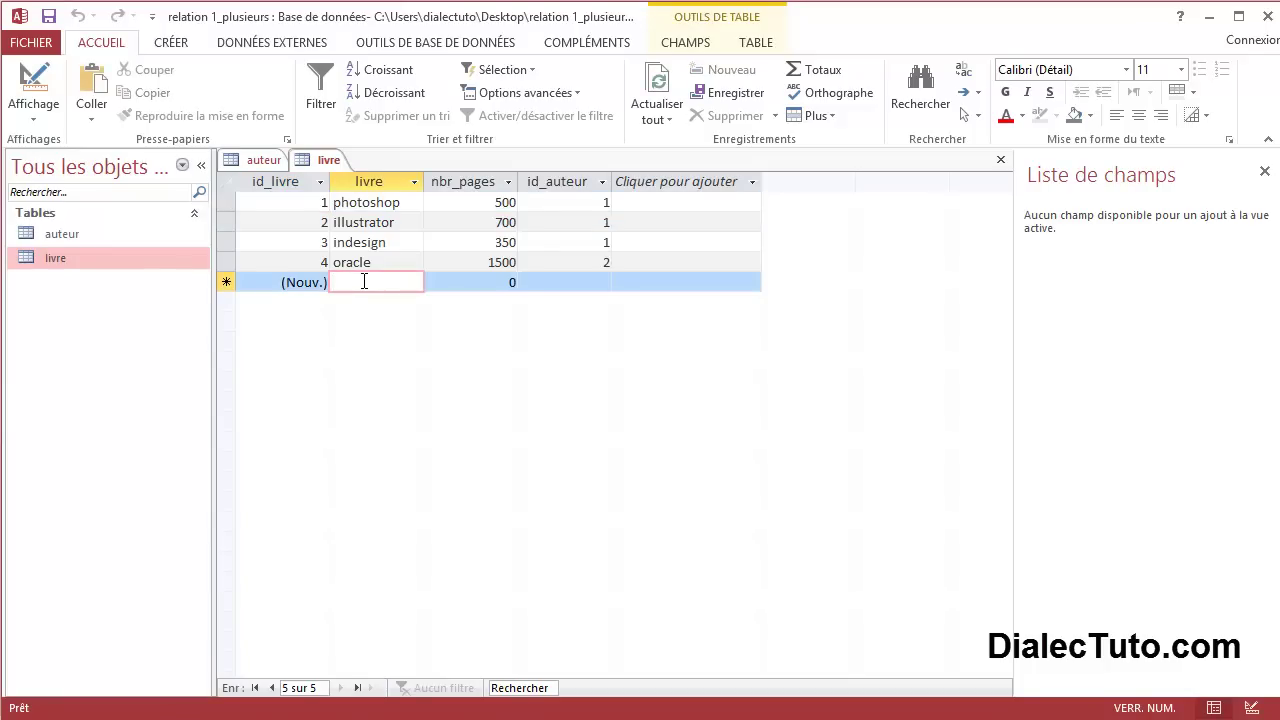
text(uml)
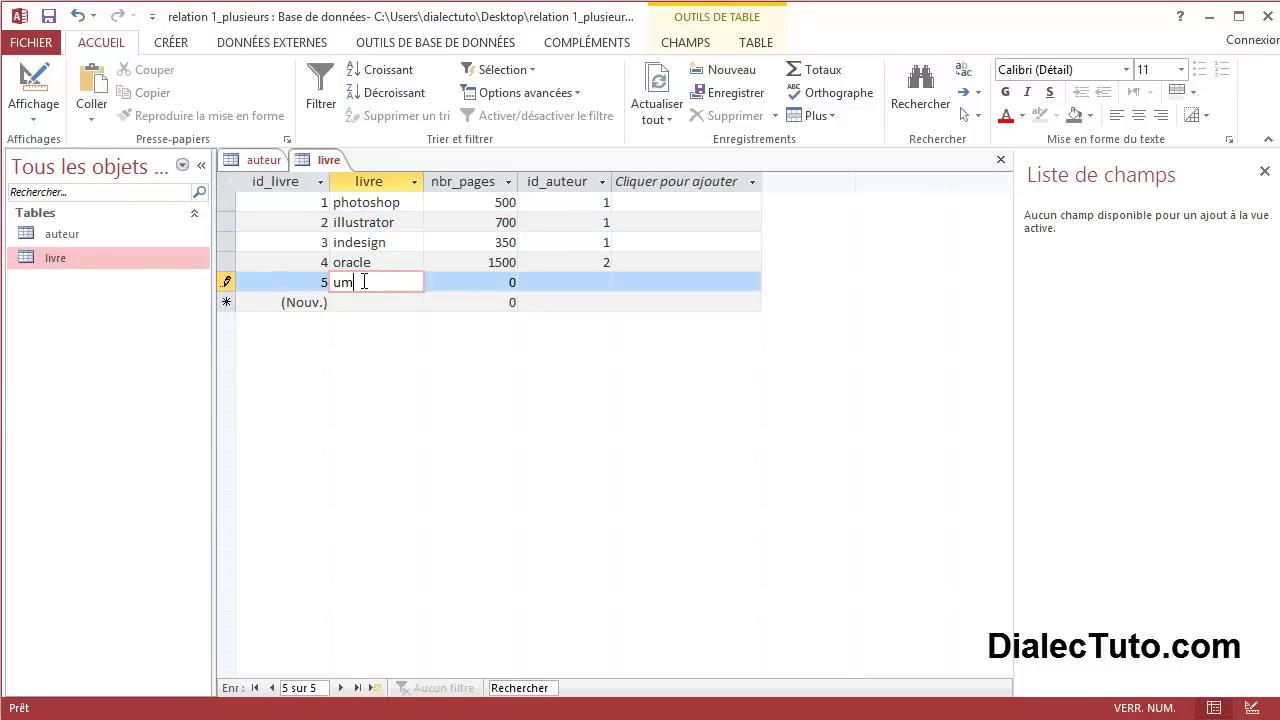
click(469, 285)
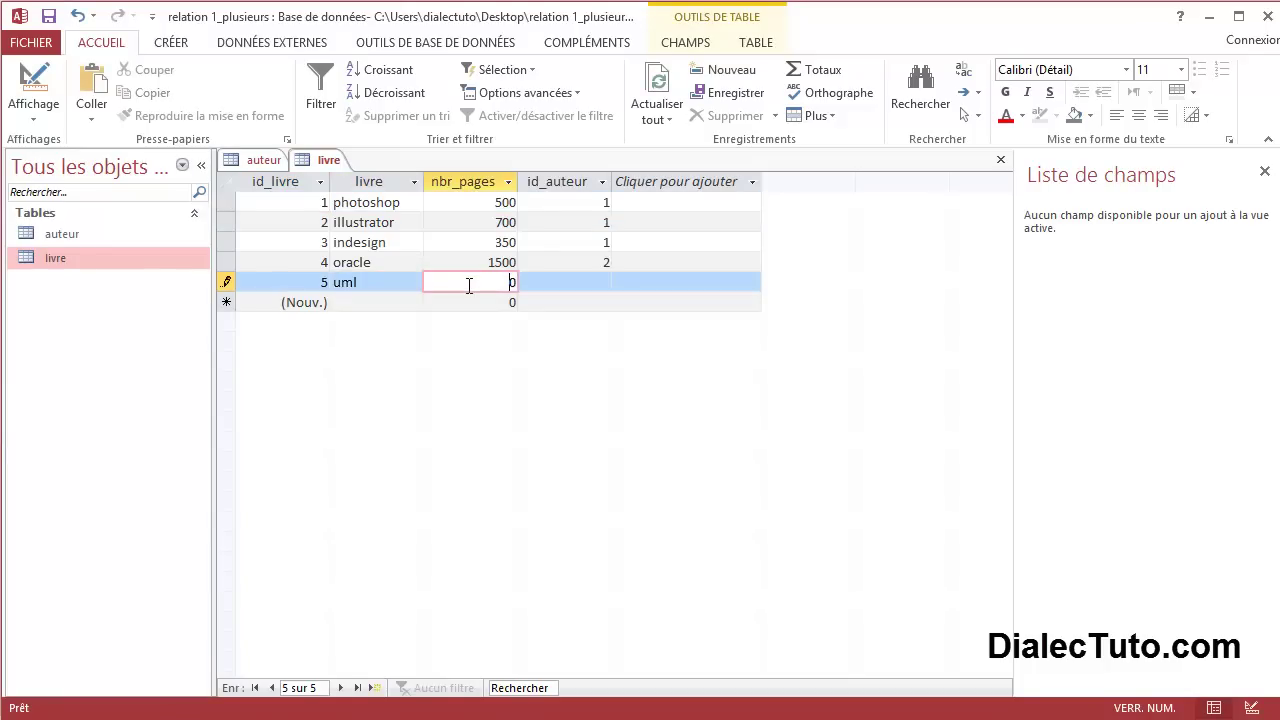
key(BackSpace)
text(900)
click(578, 282)
click(602, 283)
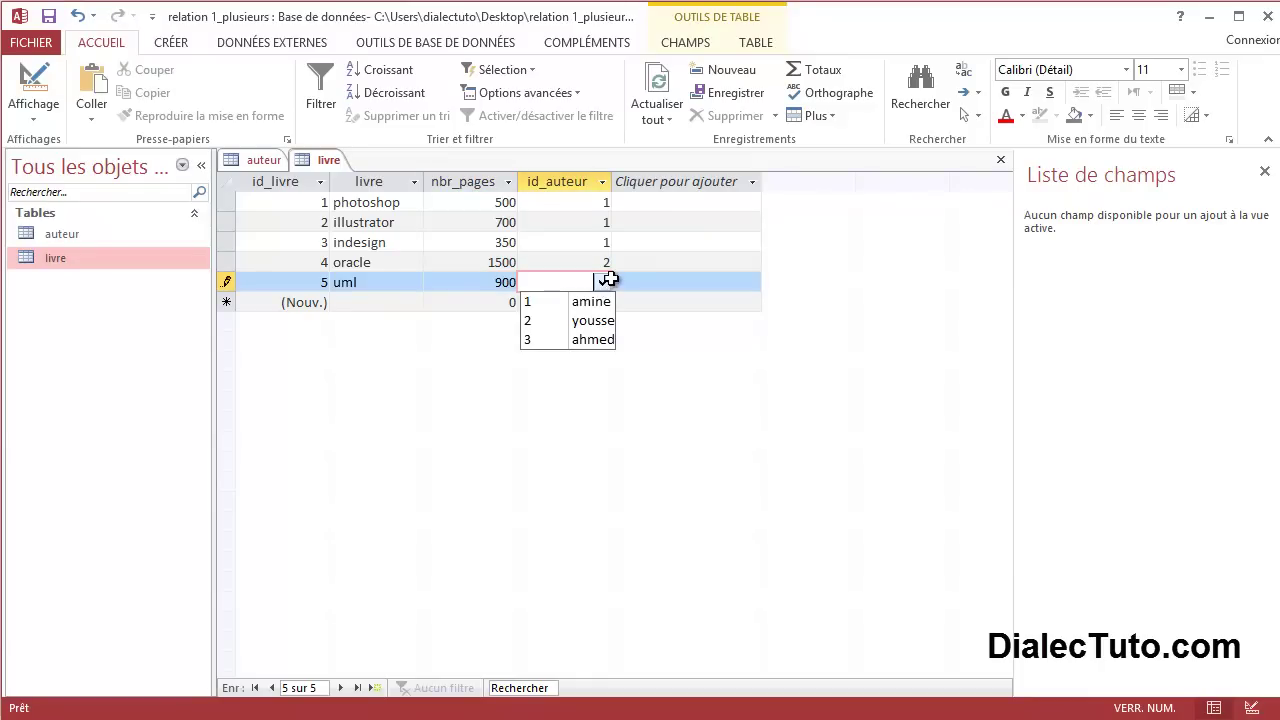
click(572, 322)
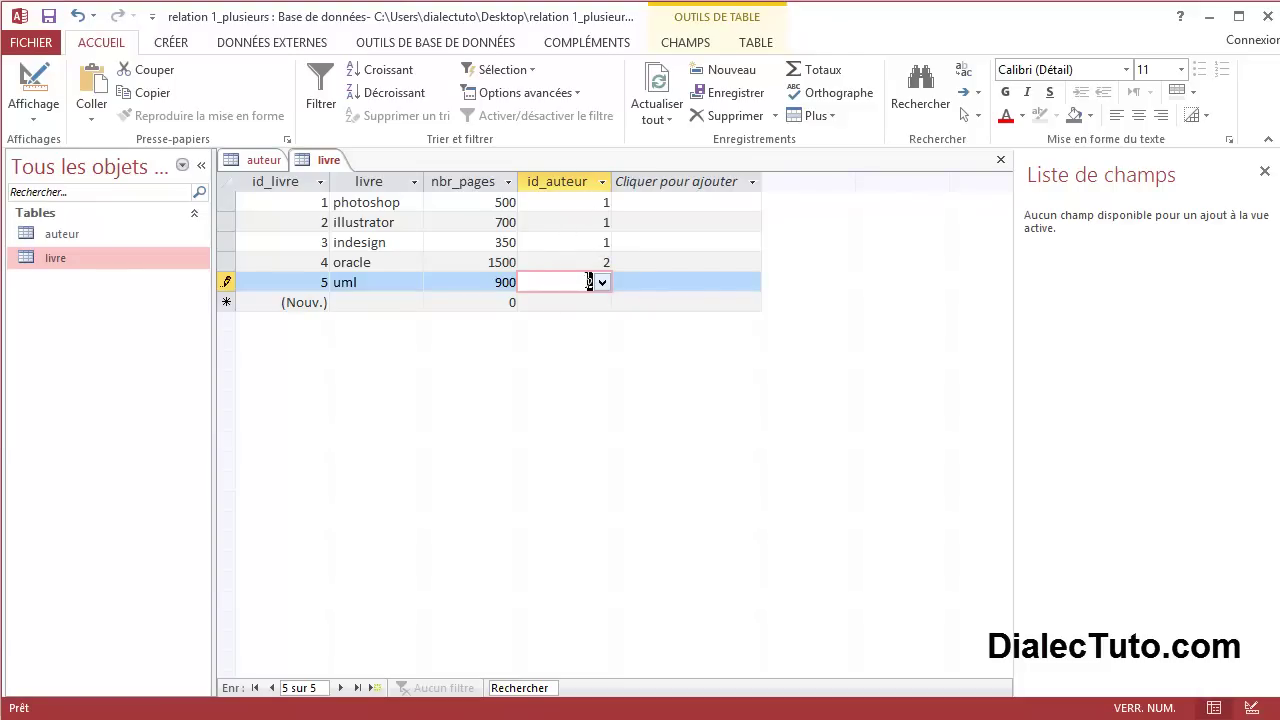
- Return to livre's design view, set id_auteur's Largeurs colonnes property to 0cm;7cm, and save the table
click(33, 80)
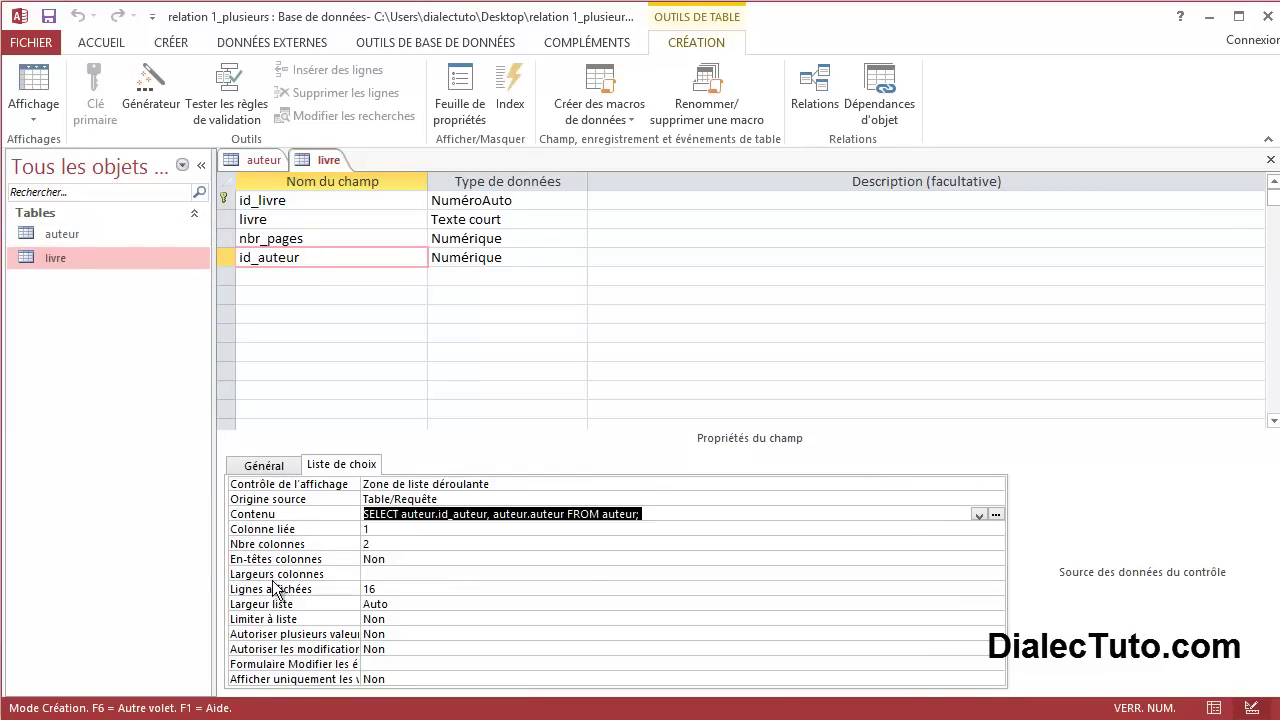
click(376, 572)
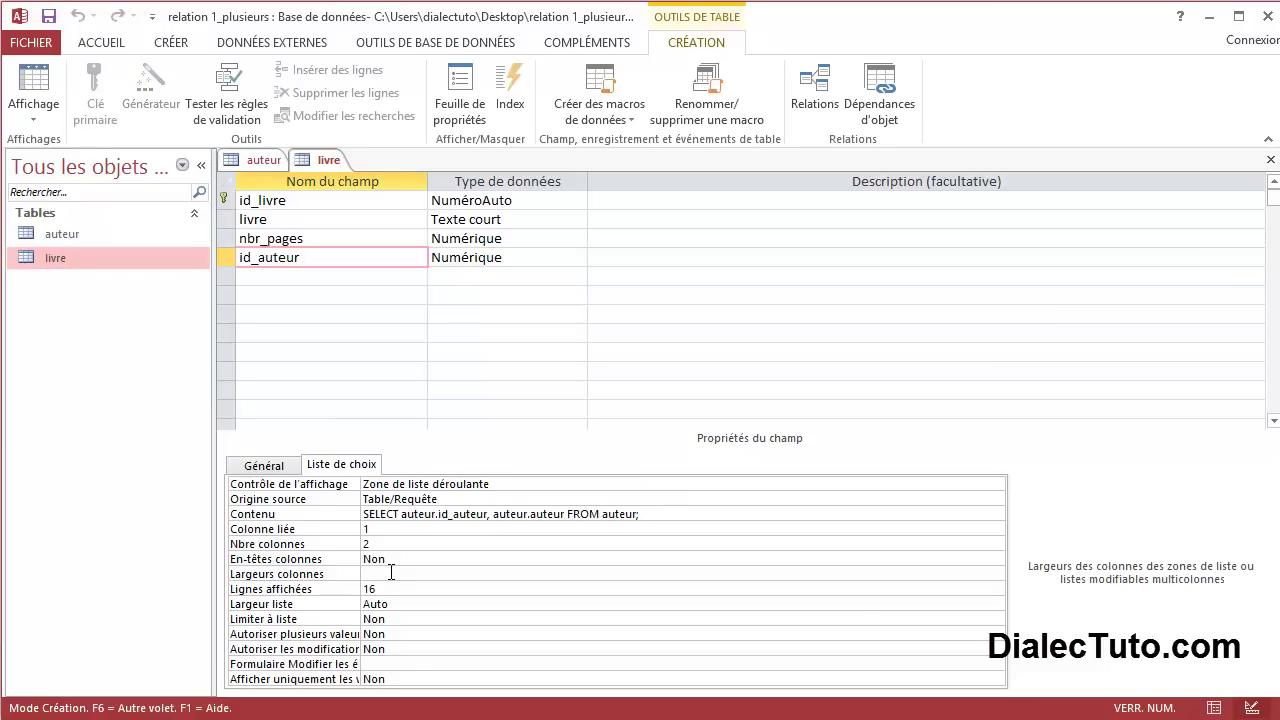
text(0;7)
double_click(376, 574)
click(380, 574)
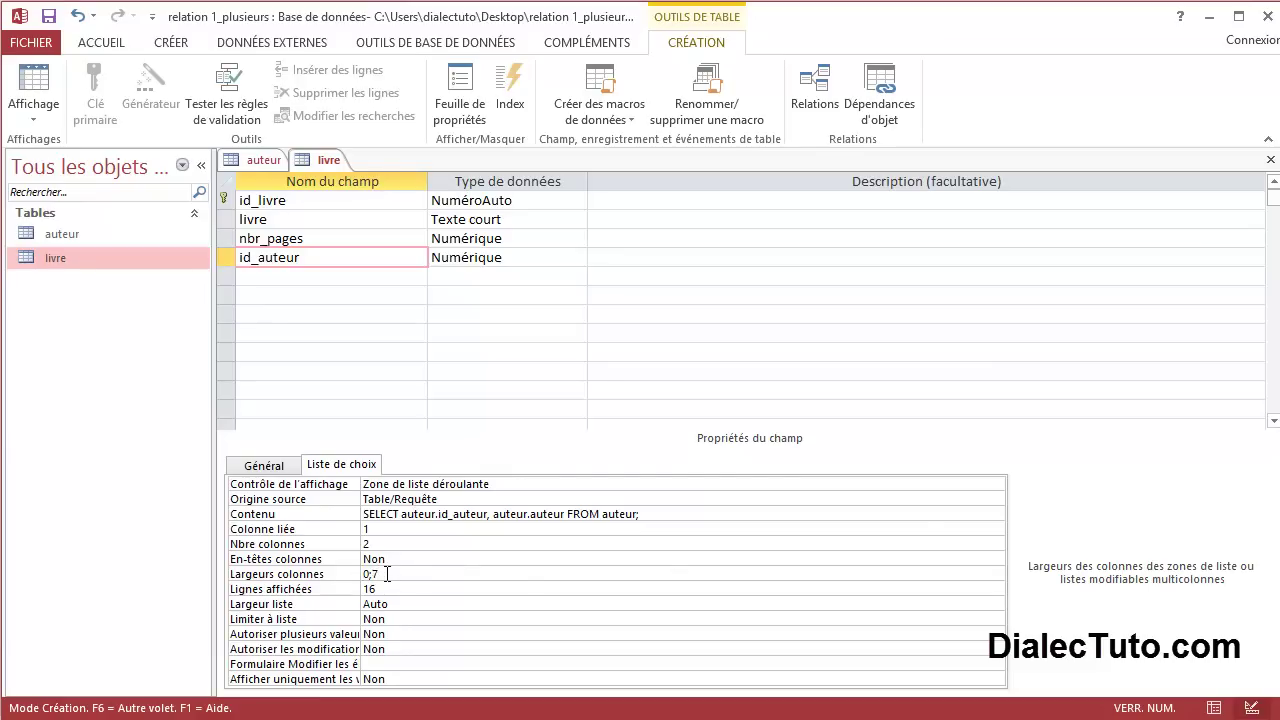
click(372, 589)
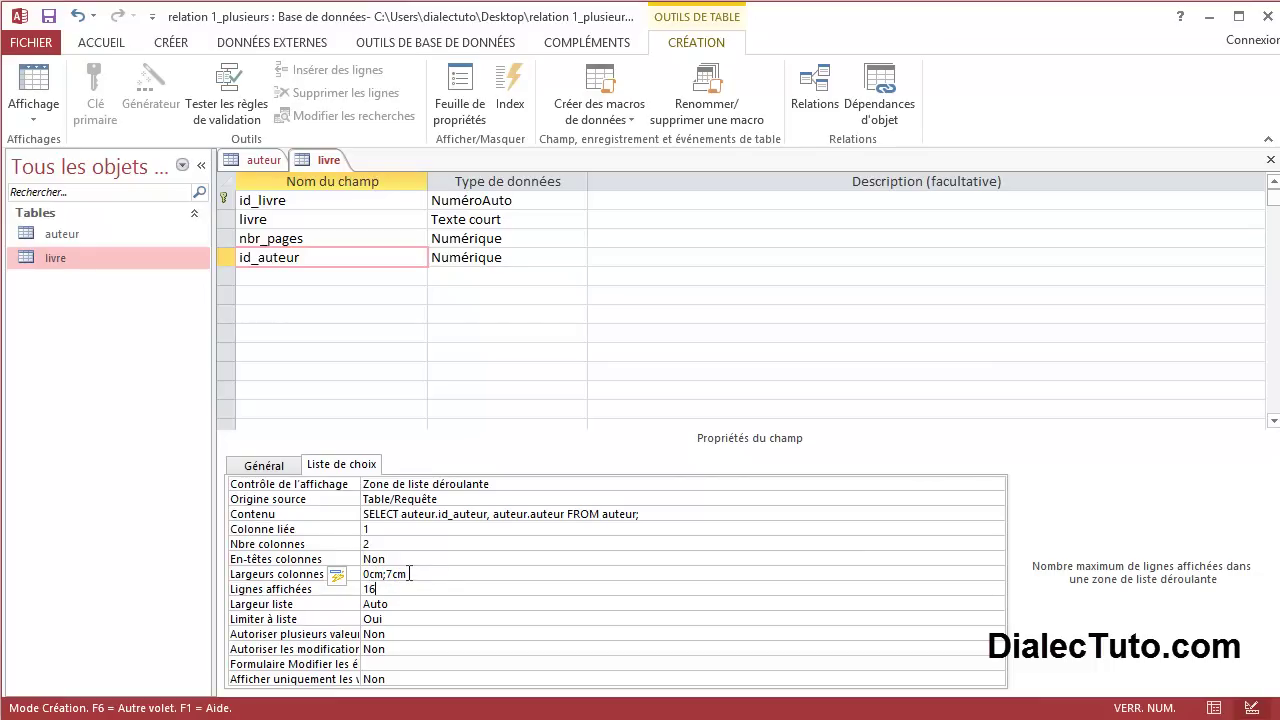
click(382, 576)
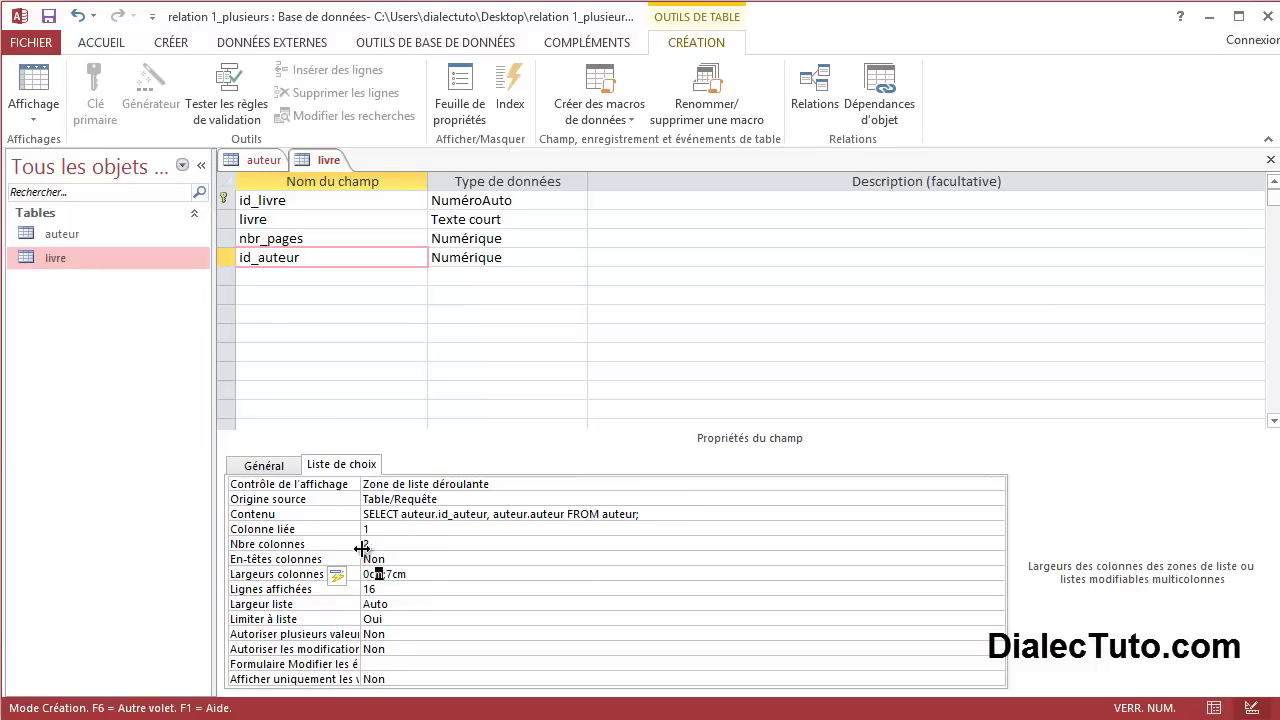
click(362, 544)
drag(384, 576, 366, 577)
click(419, 576)
click(48, 17)
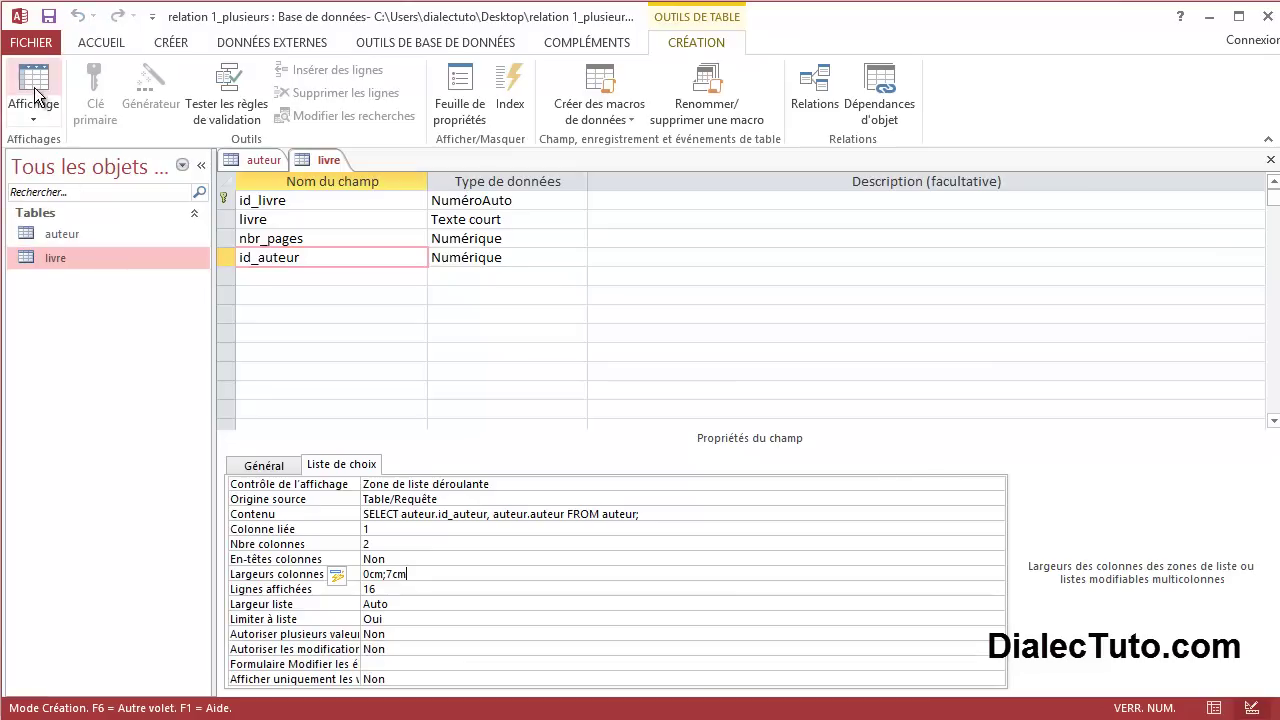
- In livre's datasheet view, add the book php with 800 pages and pick the third author from the id_auteur list
click(33, 83)
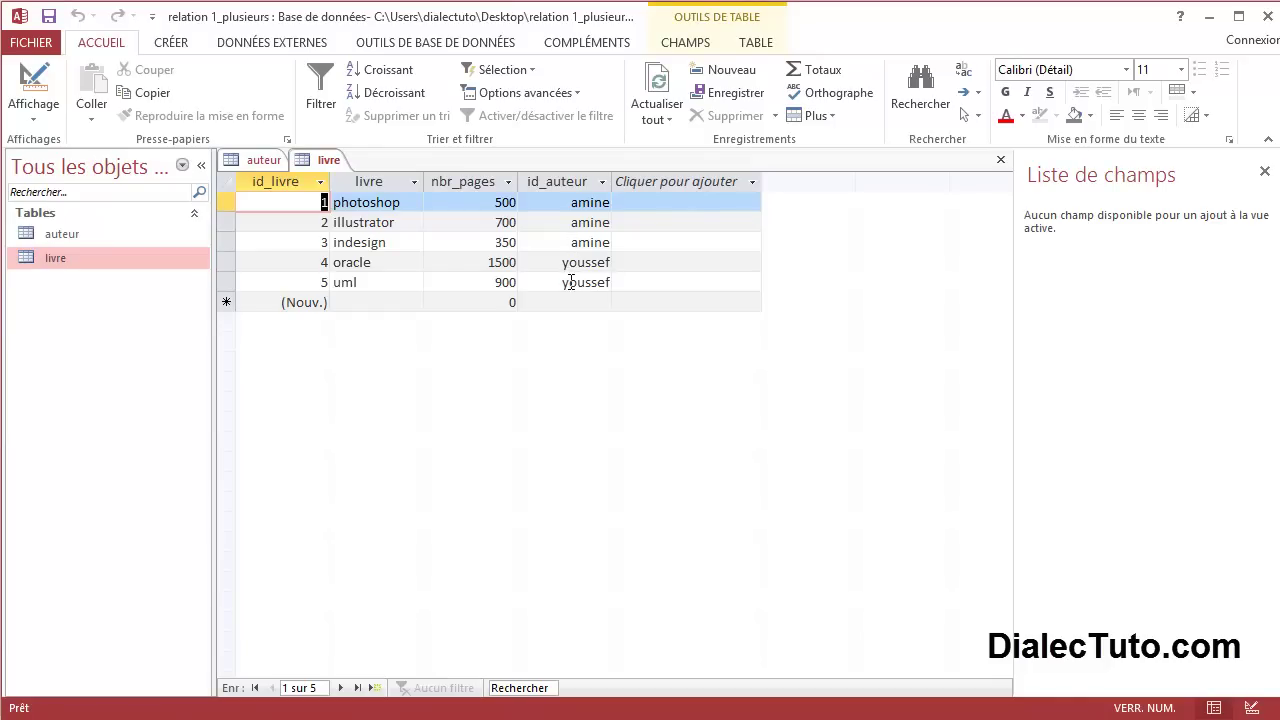
click(372, 304)
text(php)
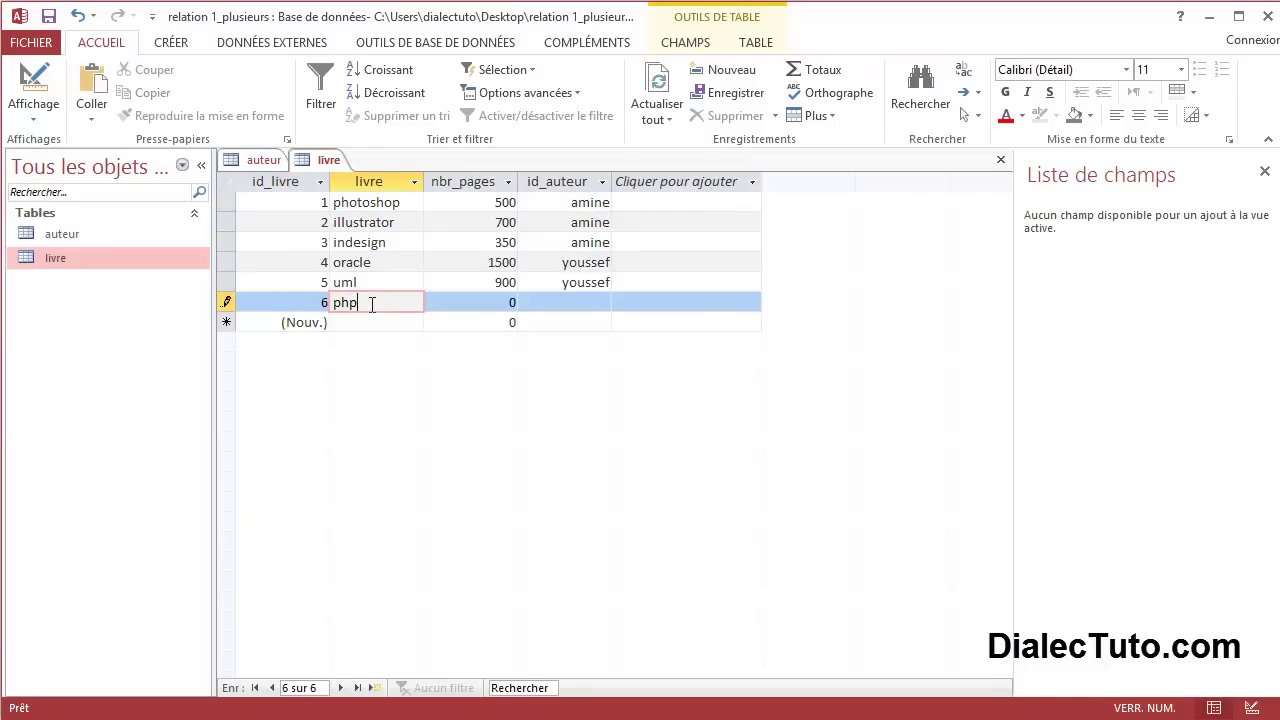
double_click(512, 302)
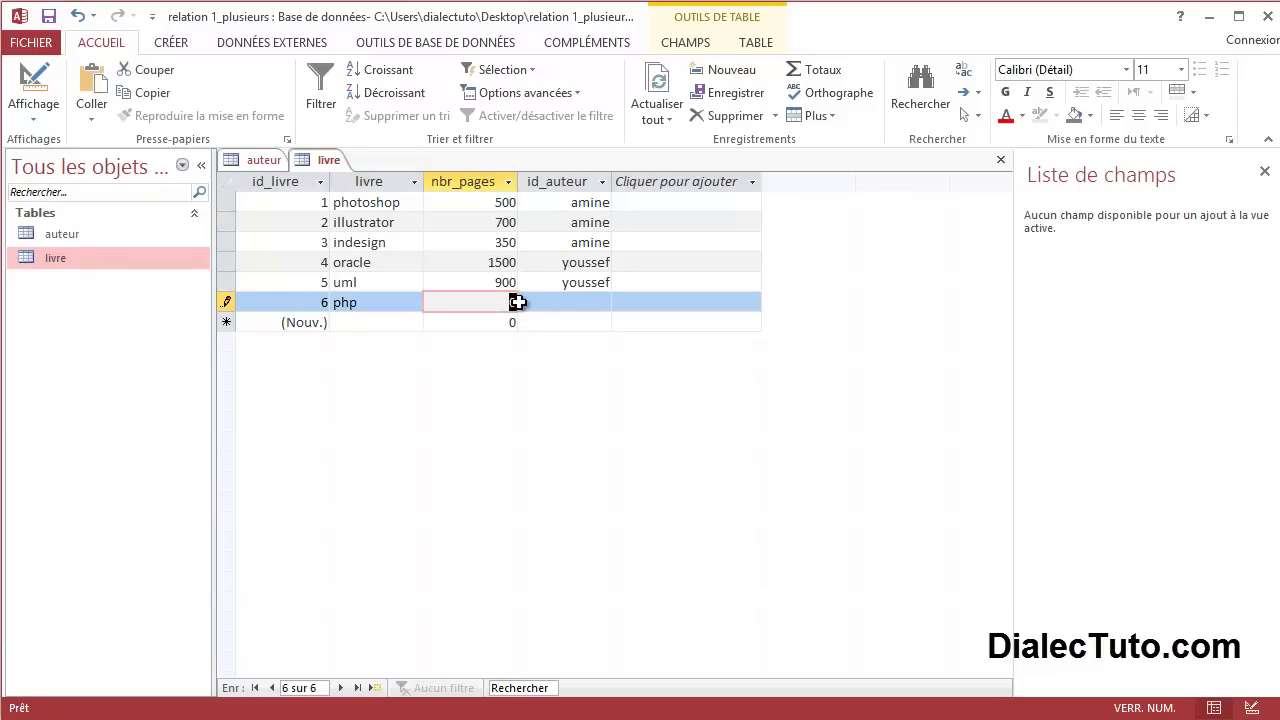
text(800)
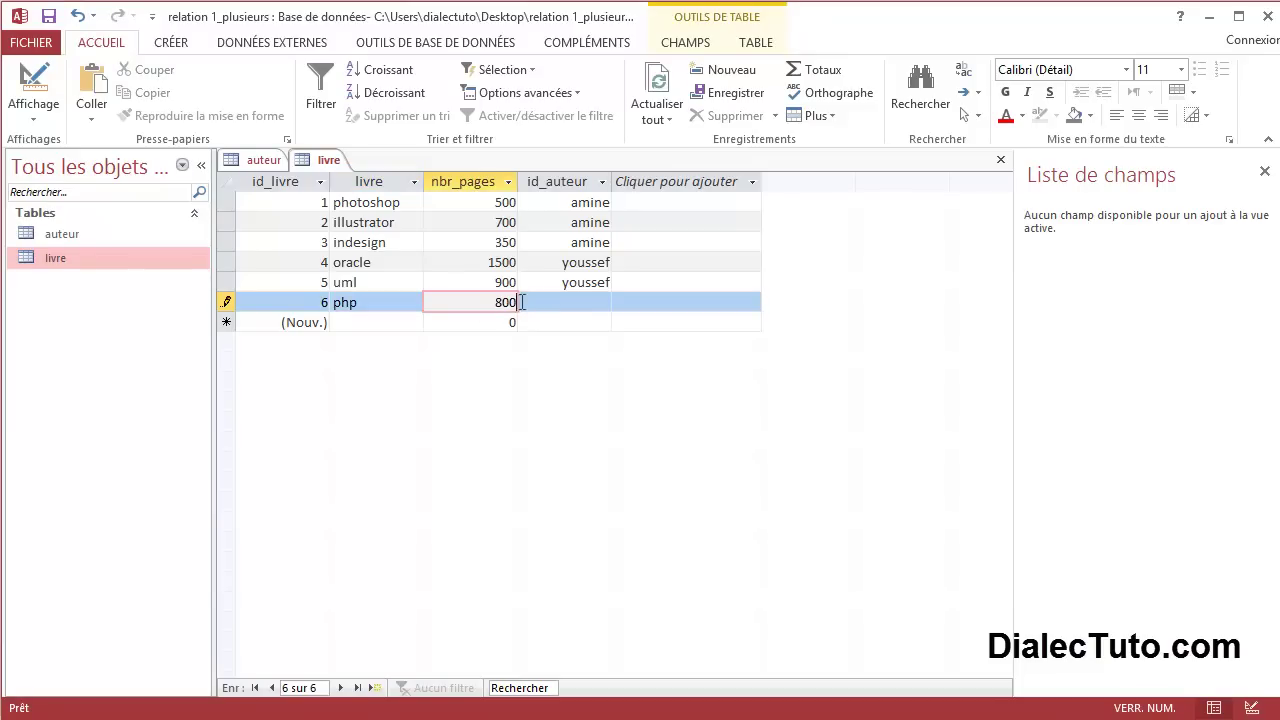
click(575, 302)
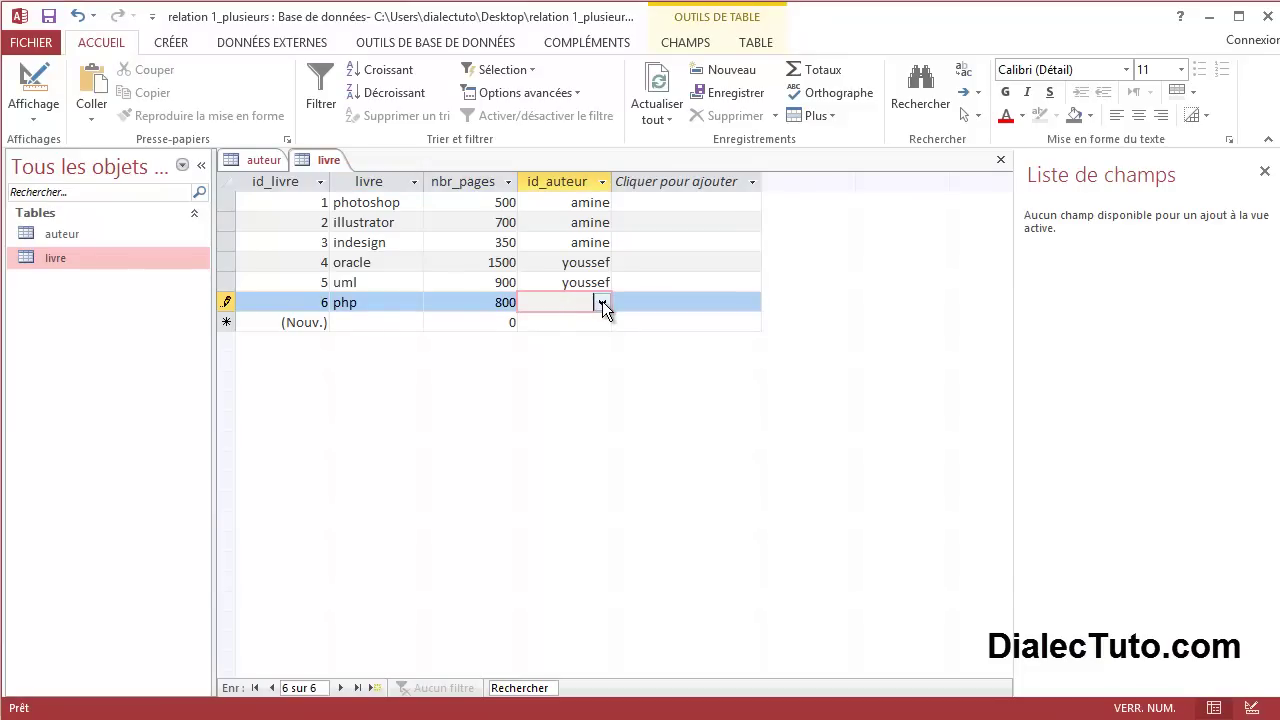
click(602, 302)
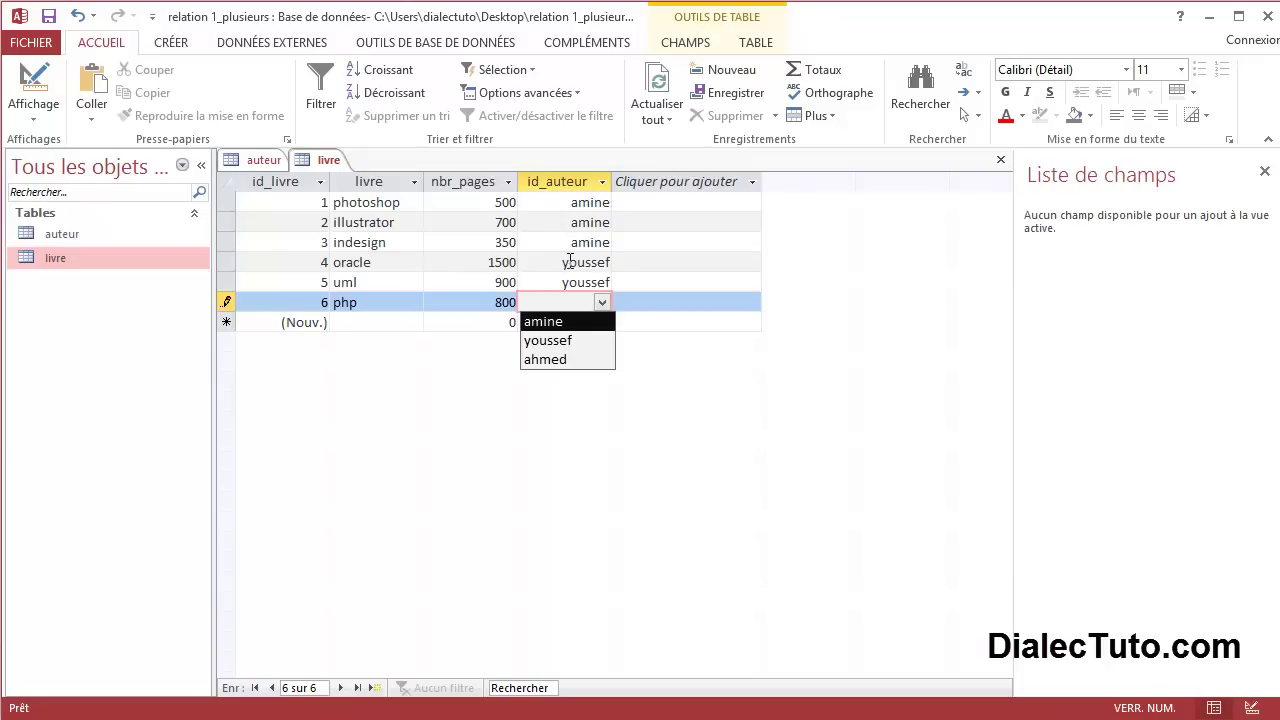
click(545, 359)
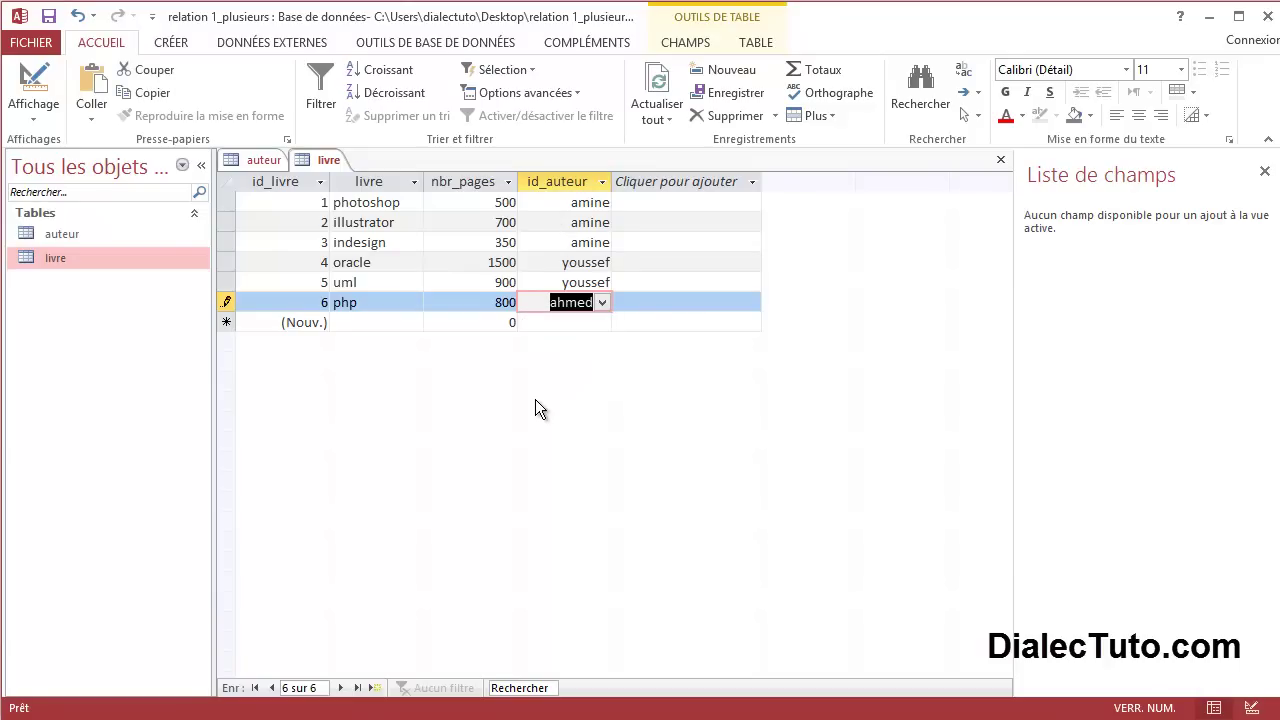
- Close the livre and auteur tables
right_click(328, 162)
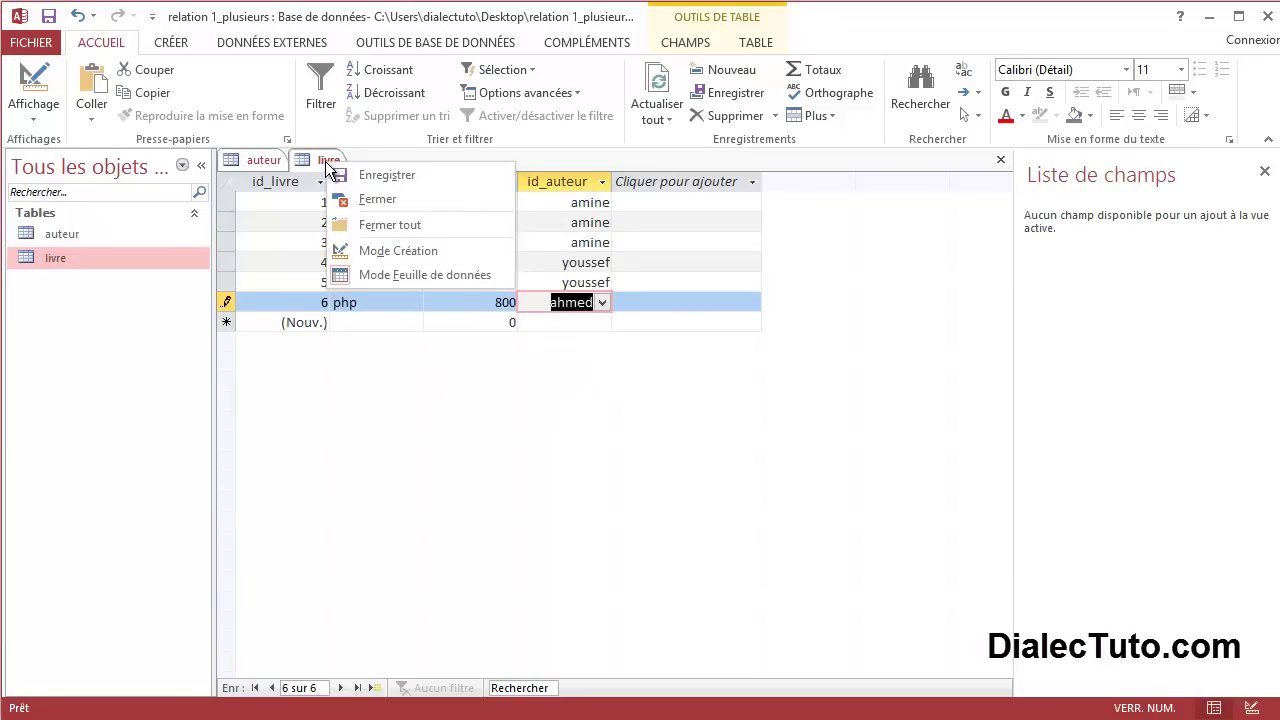
click(353, 203)
right_click(263, 161)
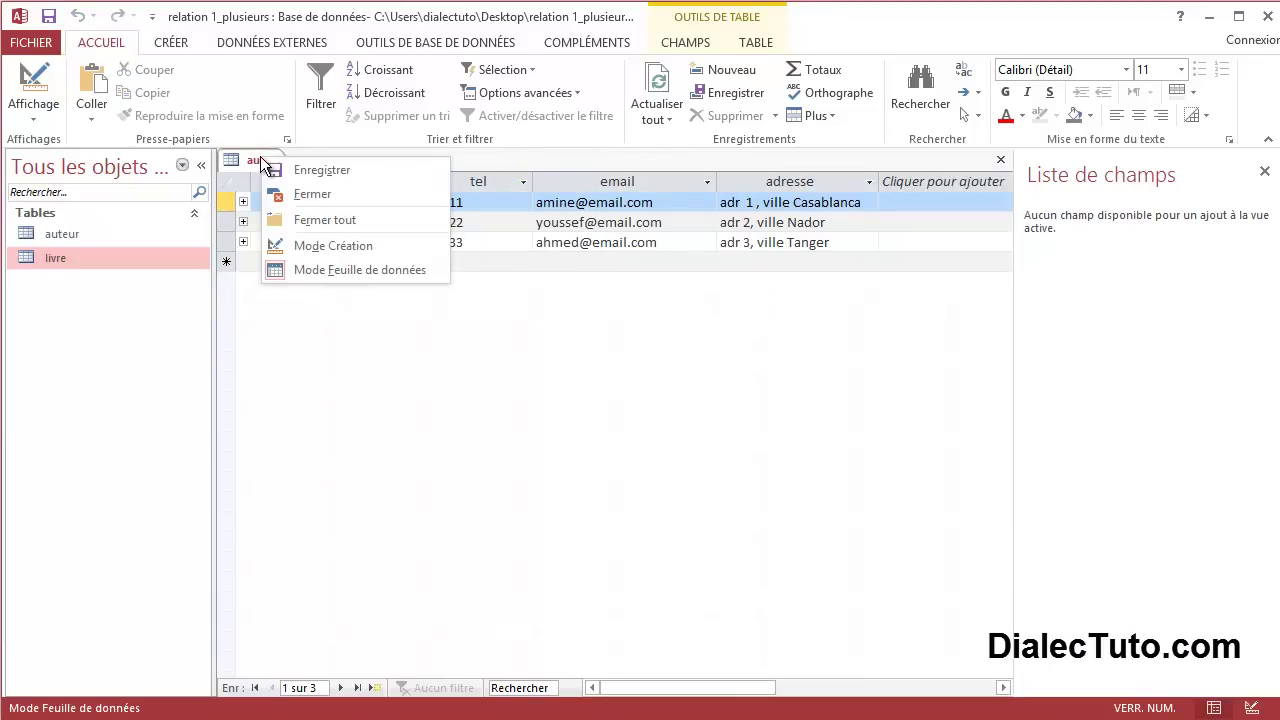
click(307, 196)
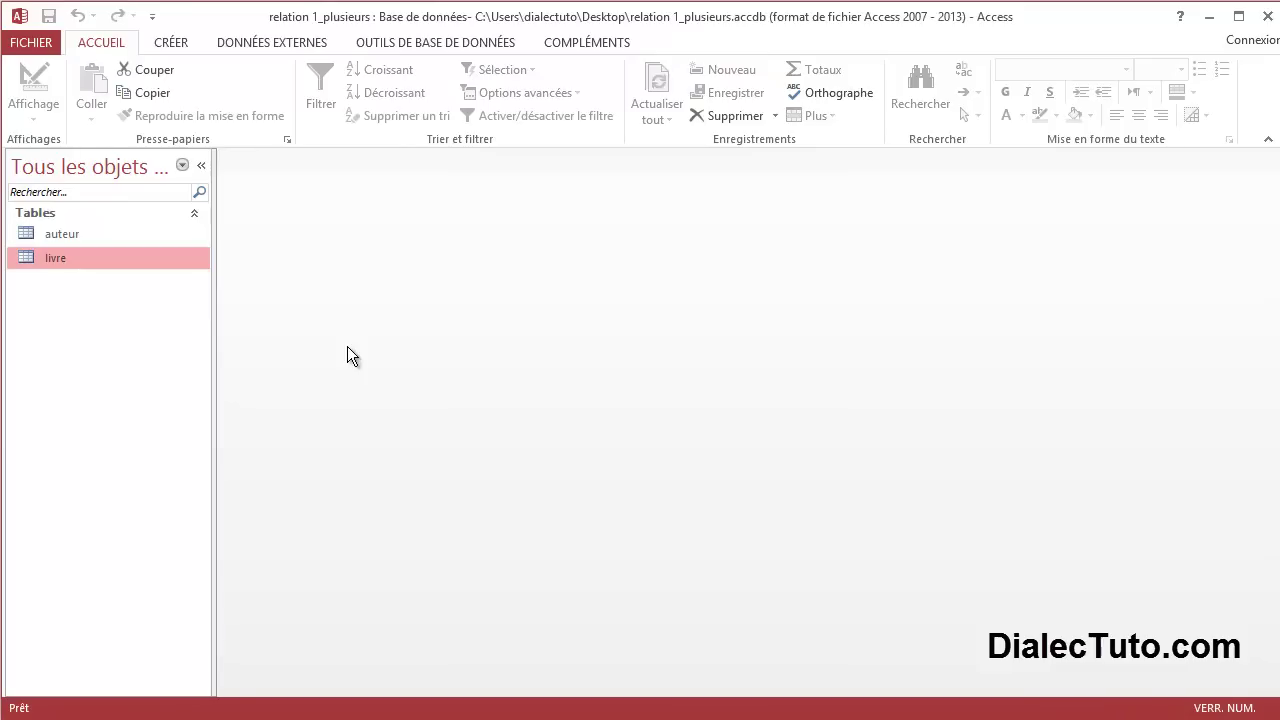
- Reopen the auteur table and expand the first author's record to view the related books
double_click(55, 235)
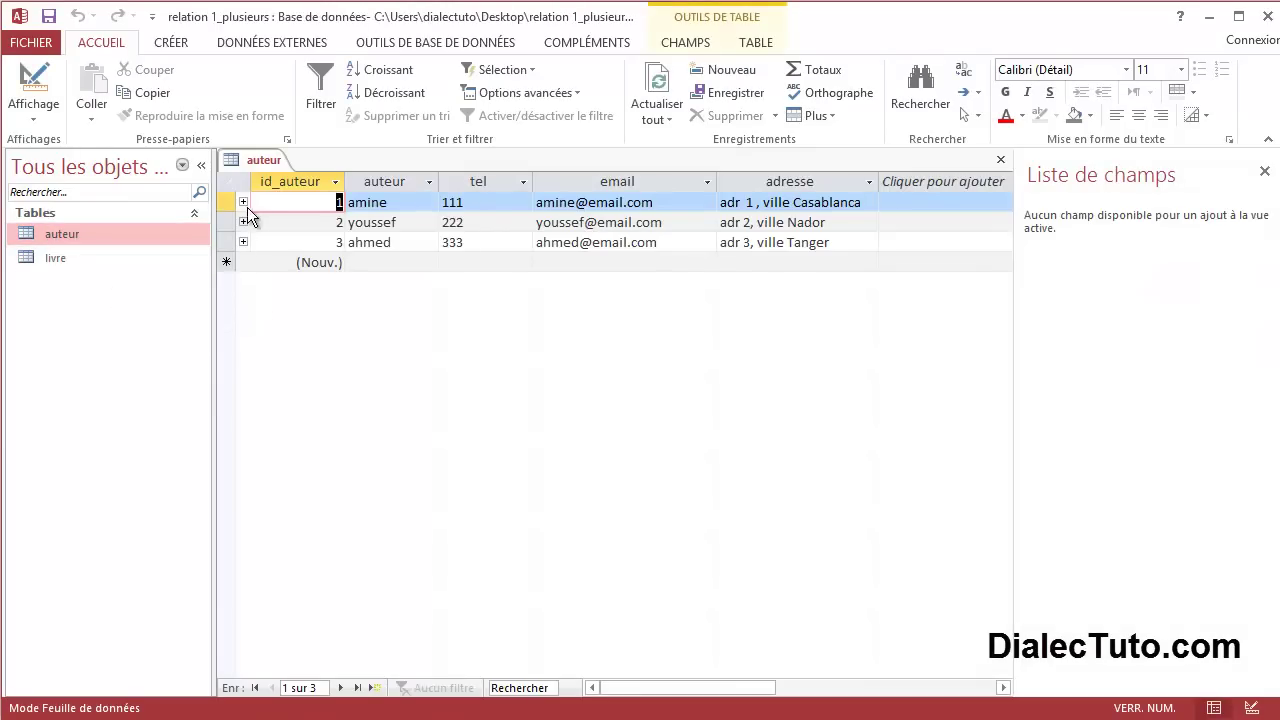
click(244, 203)
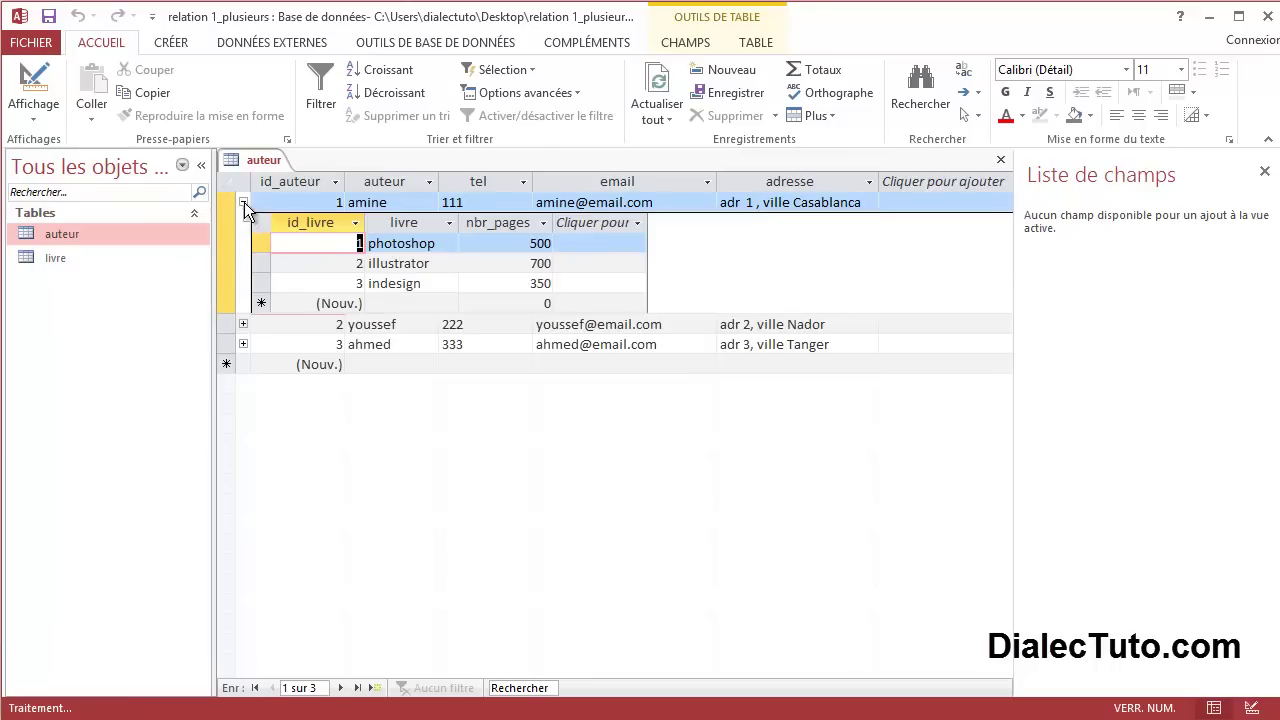
click(379, 202)
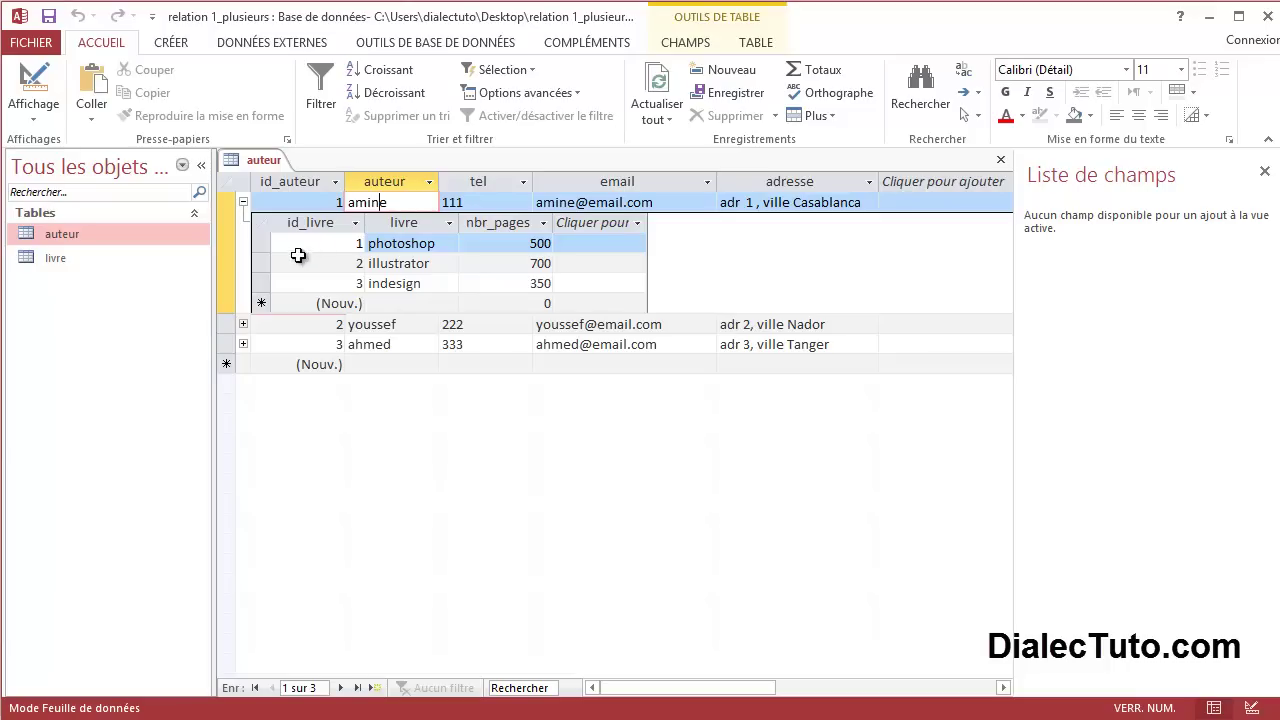
- Expand the second and third authors' records to view their related books, and close the auteur table
drag(263, 247, 263, 284)
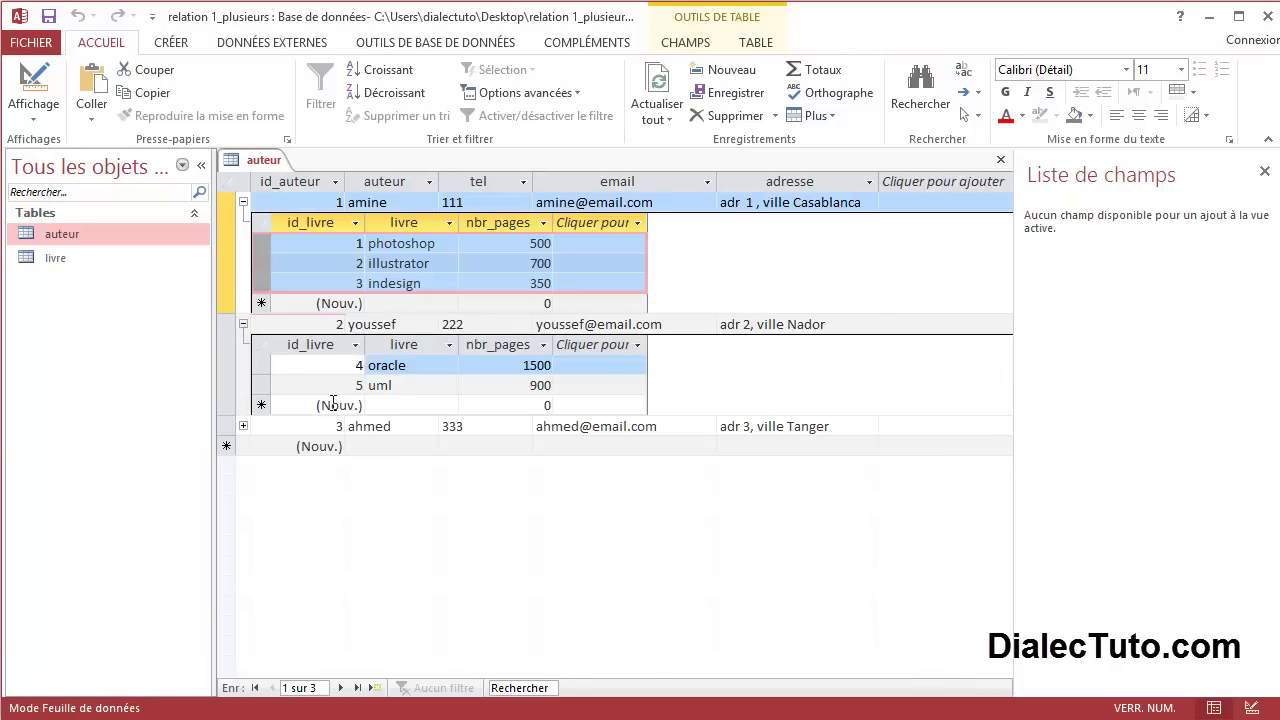
click(243, 427)
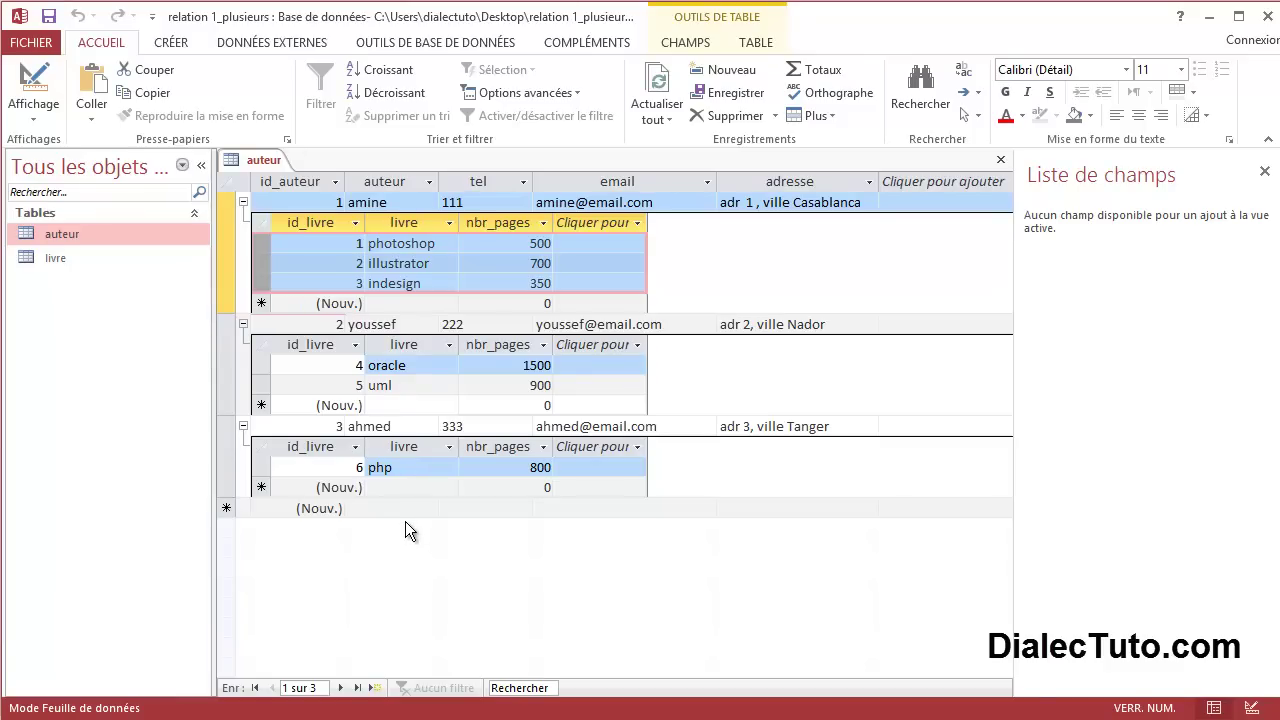
right_click(265, 162)
click(300, 197)
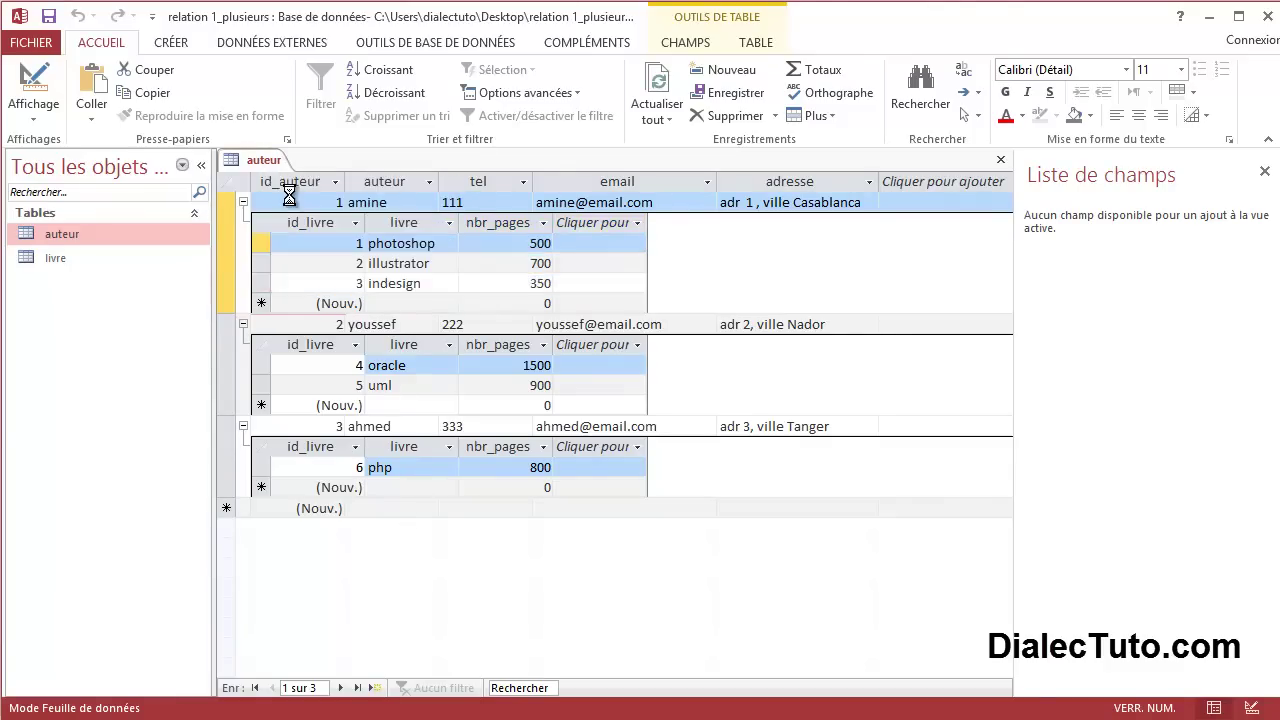
- Create a form titled livre with the form wizard, using all fields of the livre table and the Colonne simple layout
click(166, 46)
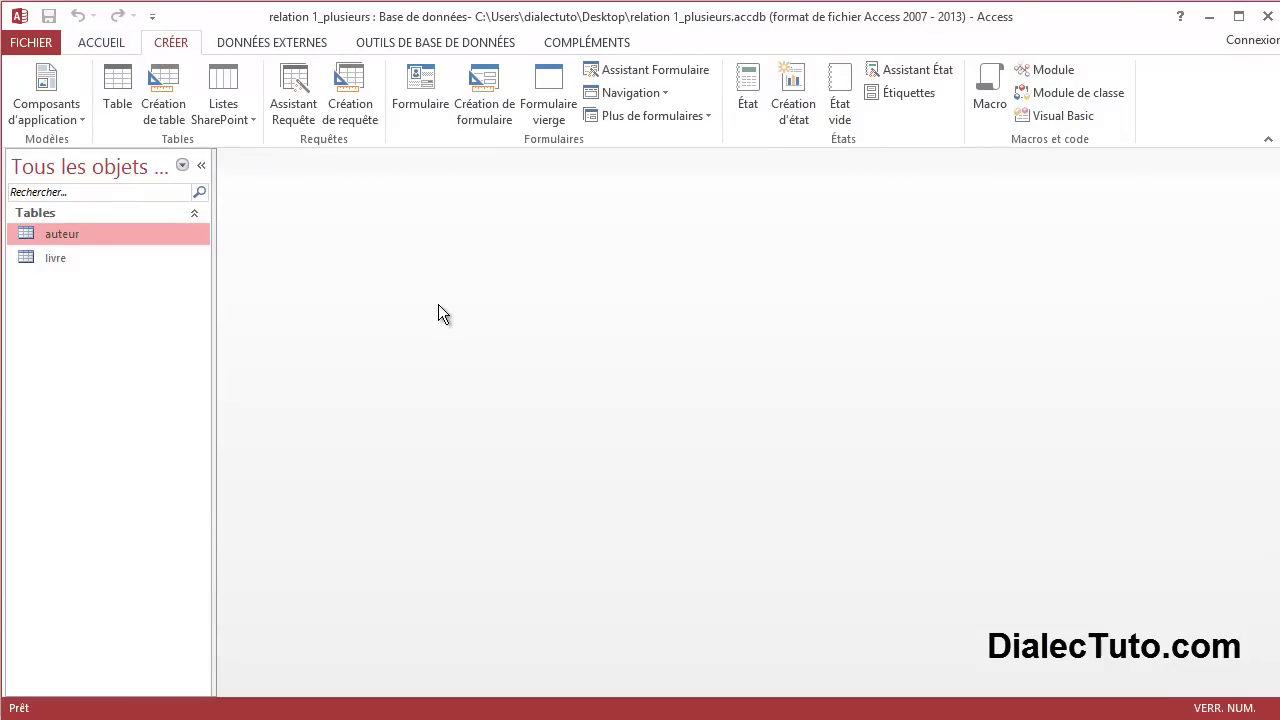
click(679, 75)
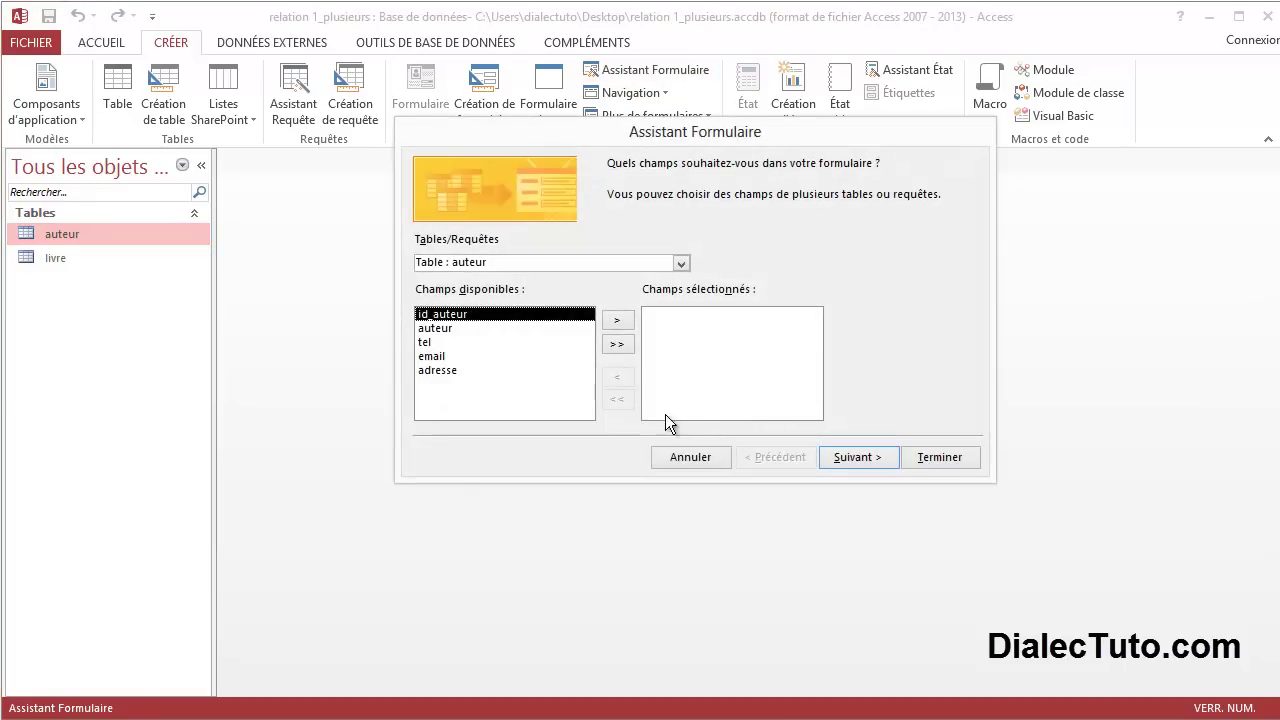
click(680, 263)
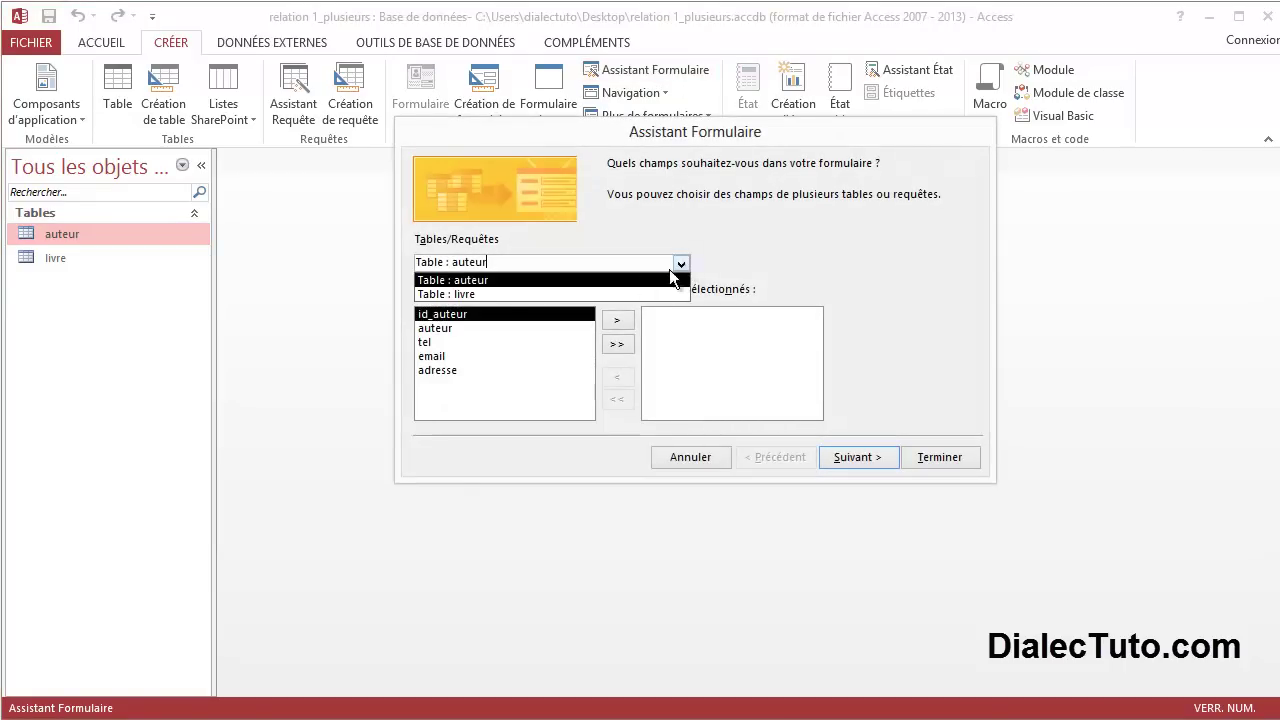
click(480, 295)
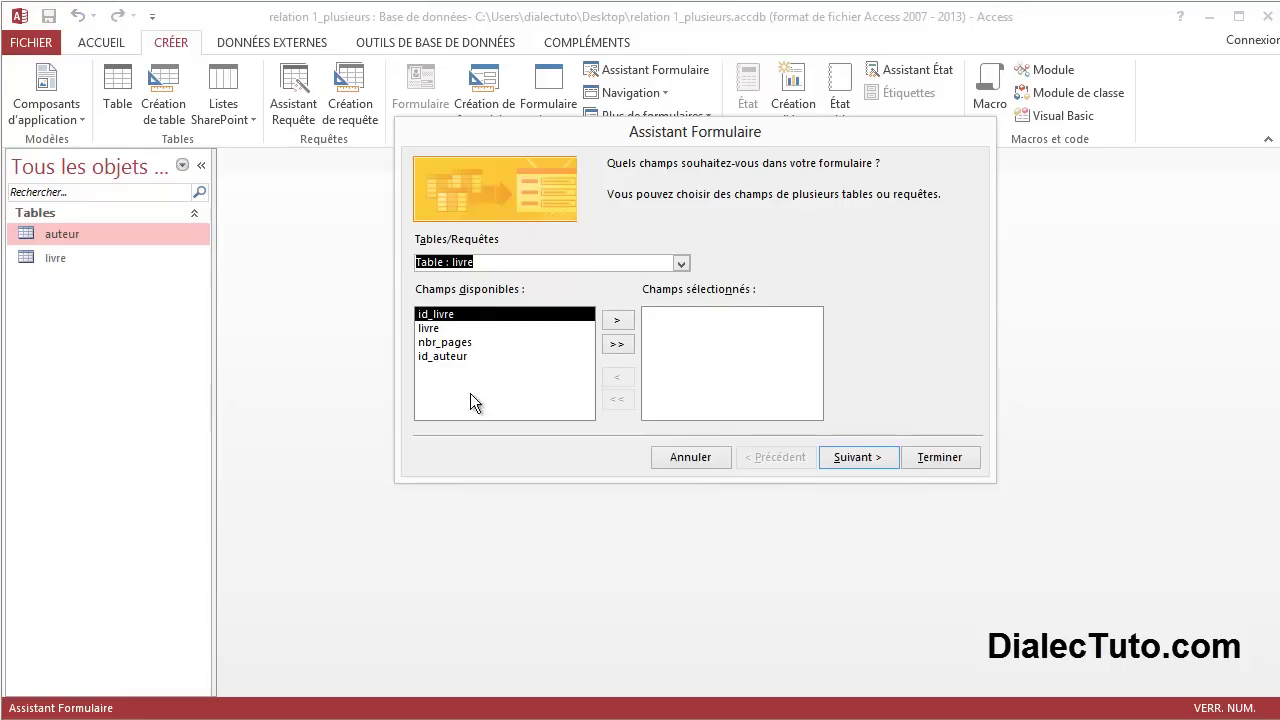
click(615, 346)
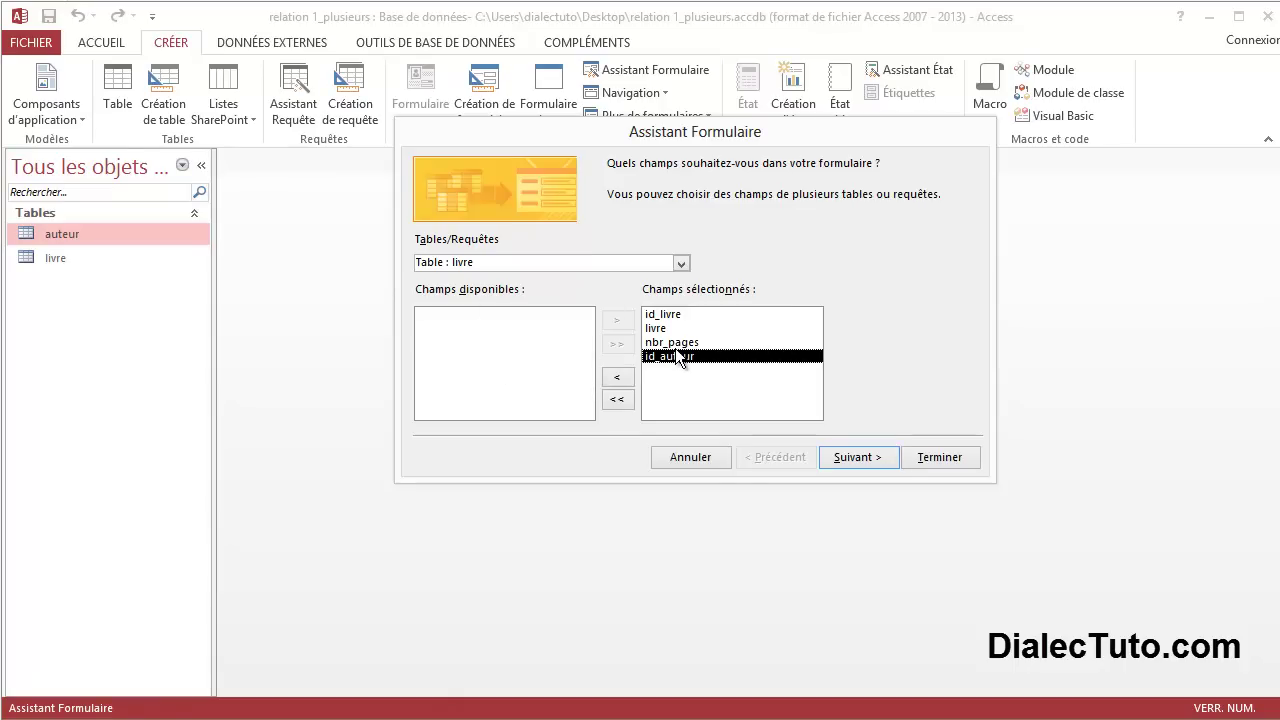
click(858, 460)
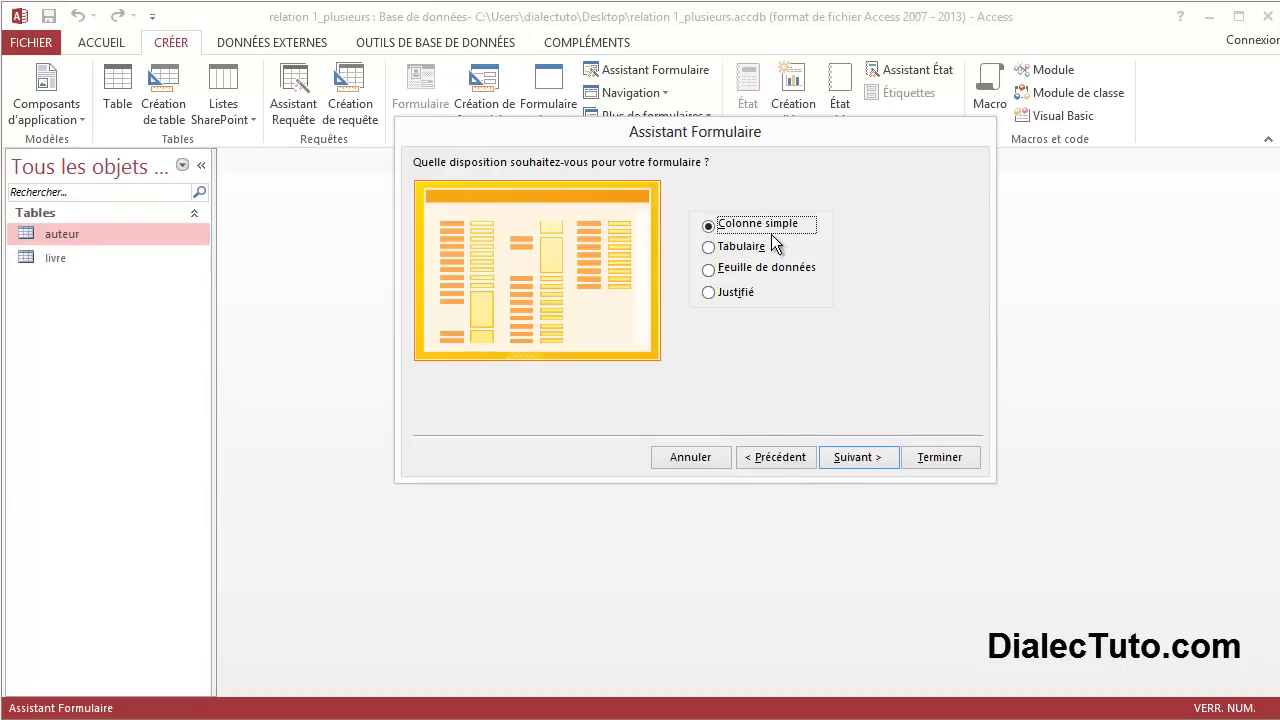
click(855, 458)
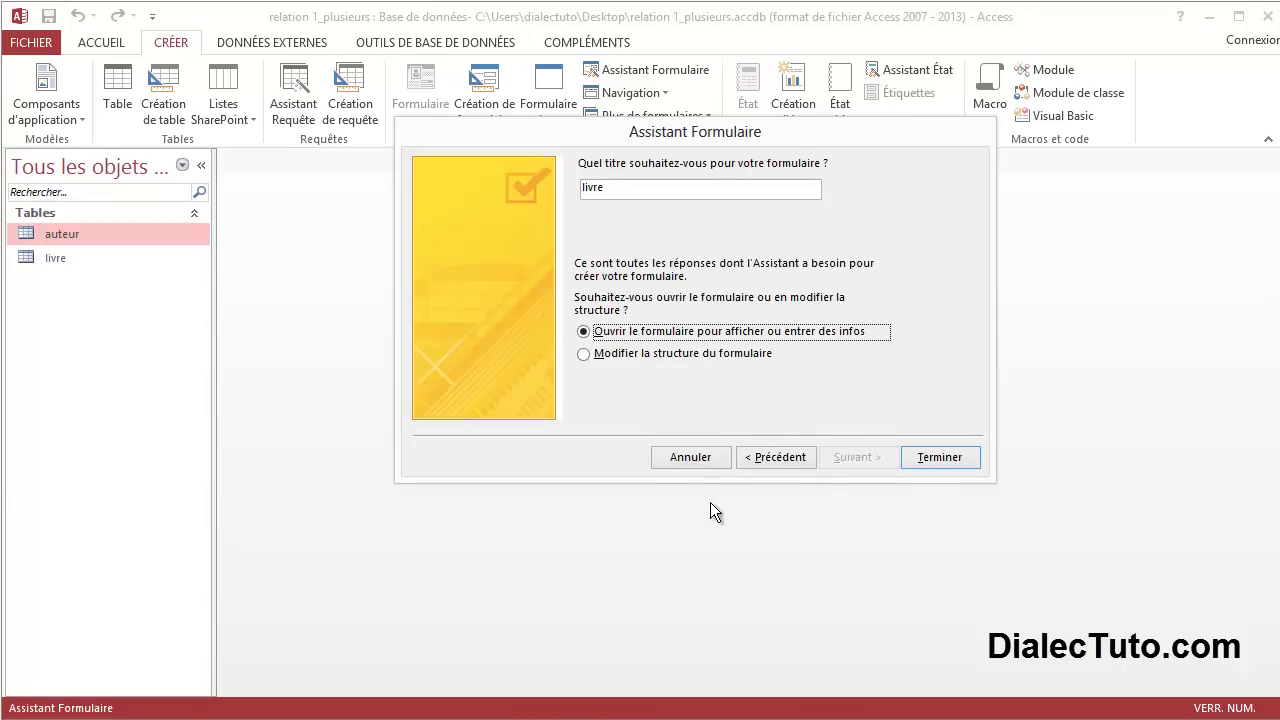
click(933, 456)
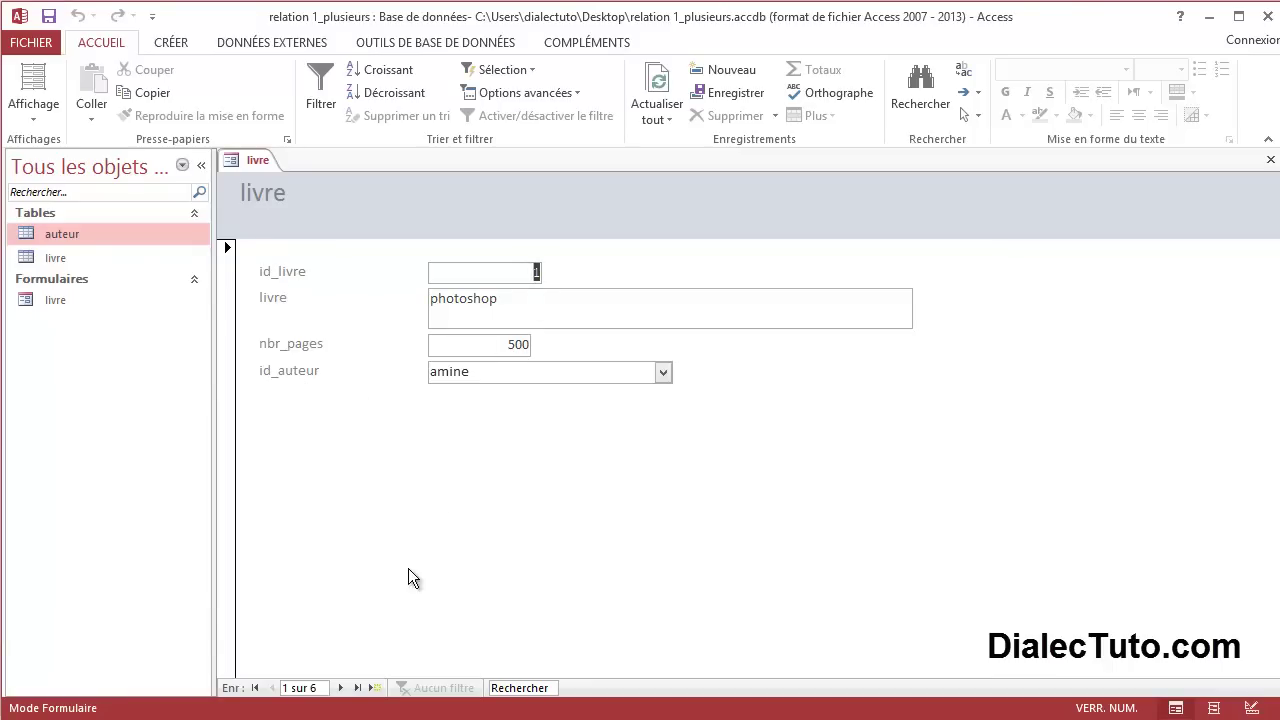
- In the livre form, add and save a new record for the book xml with 450 pages and the third author in the list
click(341, 688)
click(341, 688)
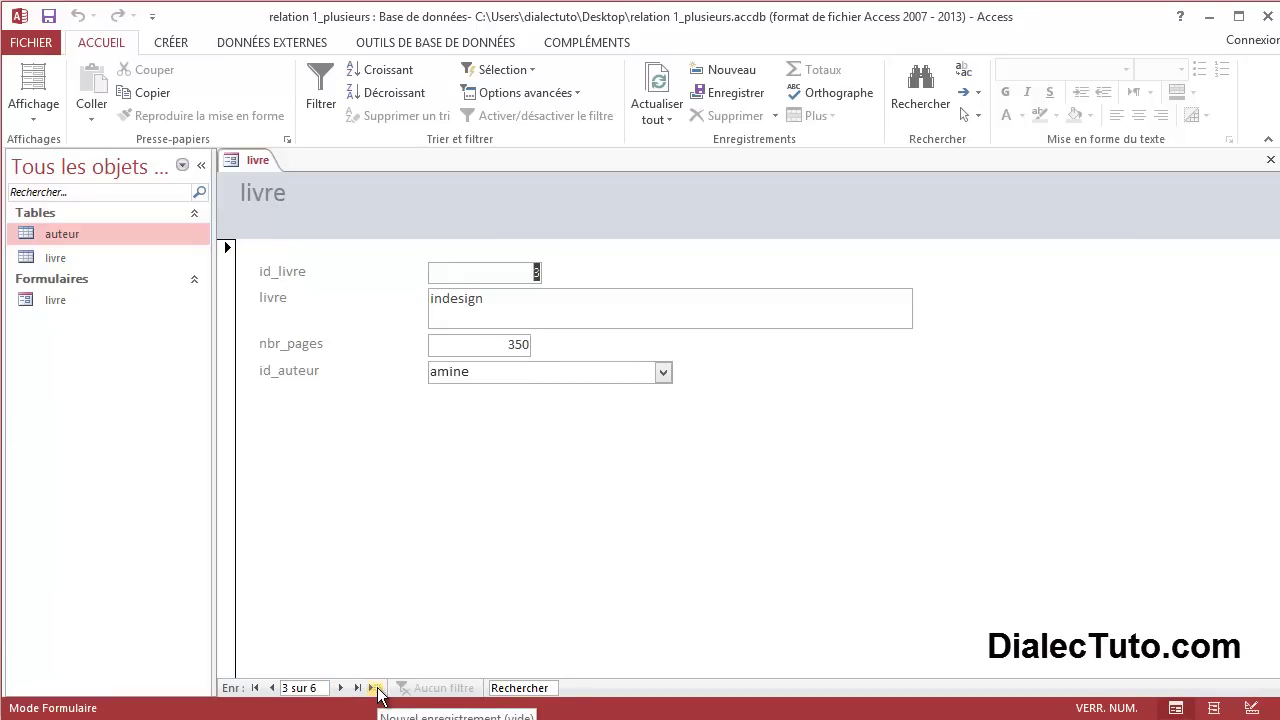
click(376, 688)
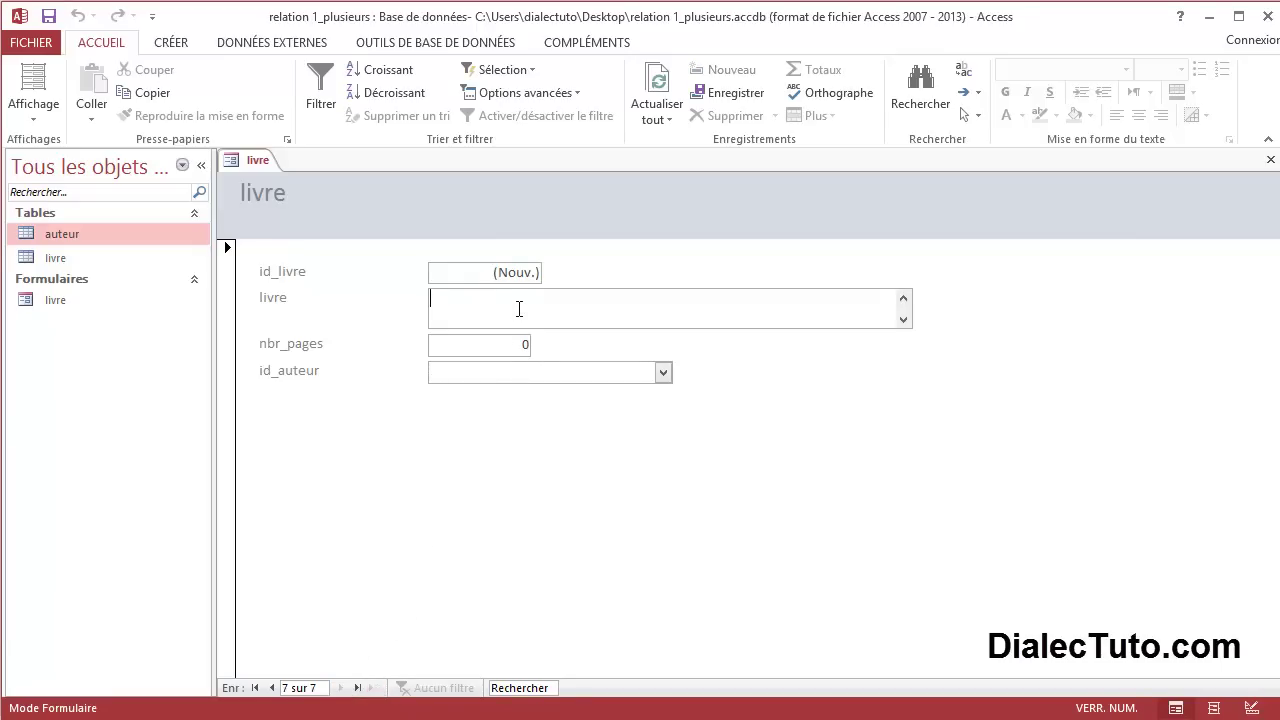
text(xml)
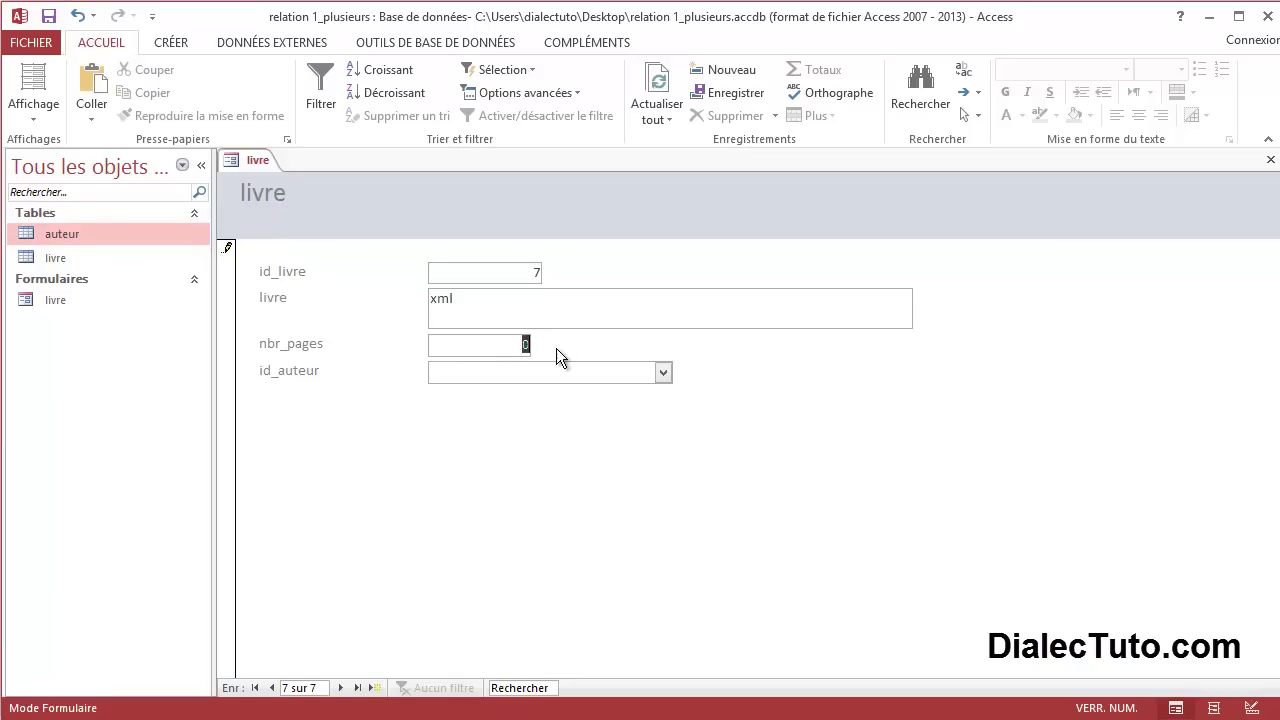
text(450)
click(662, 373)
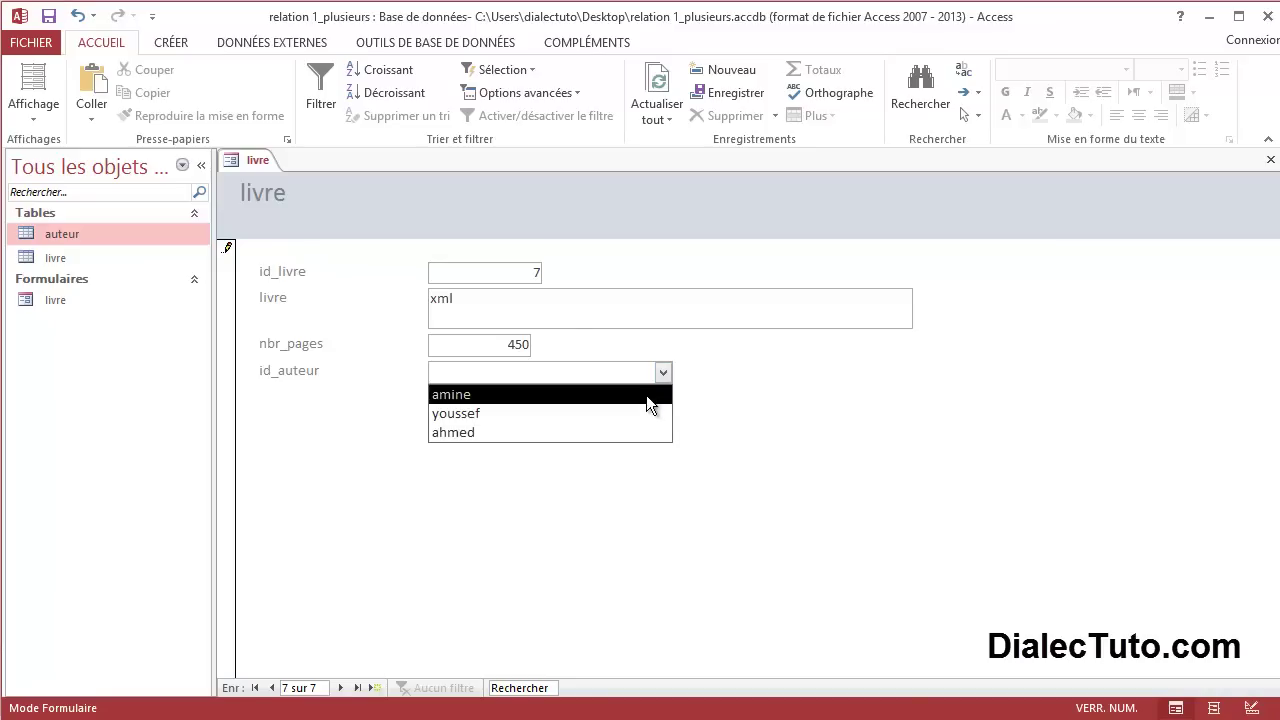
click(626, 430)
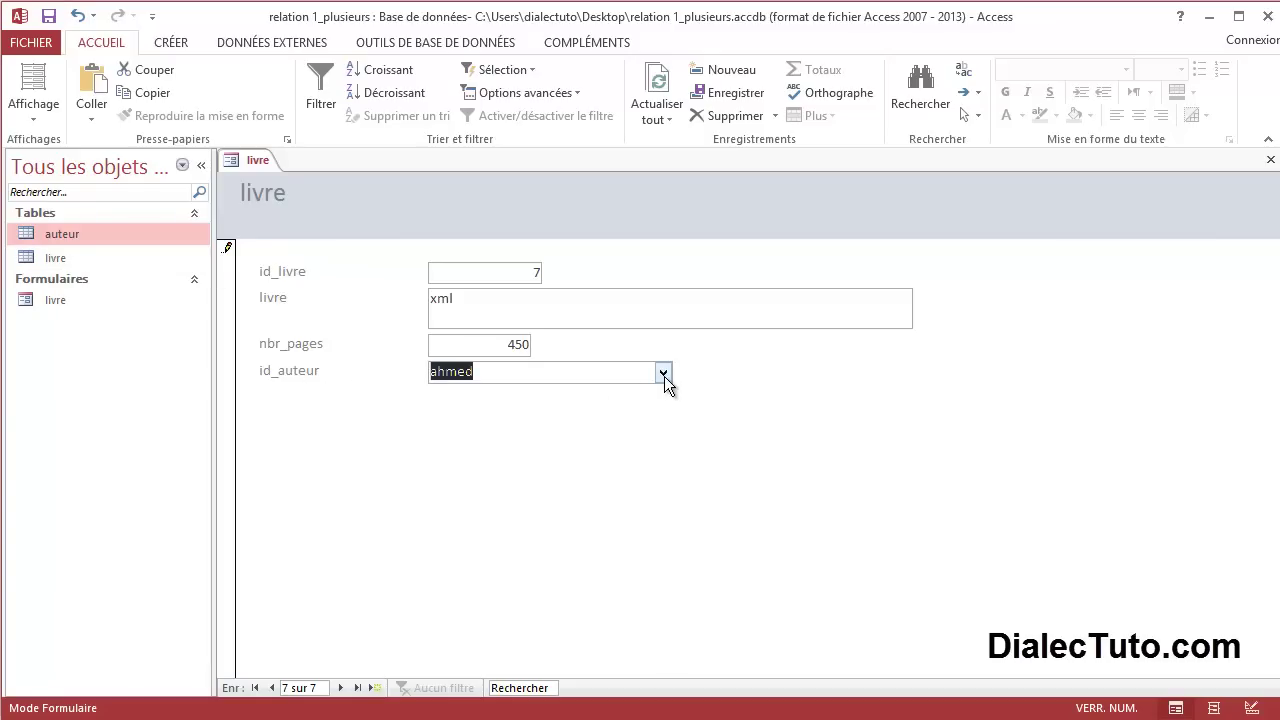
click(48, 16)
- Close the livre form and open the livre table to check the xml record
right_click(250, 157)
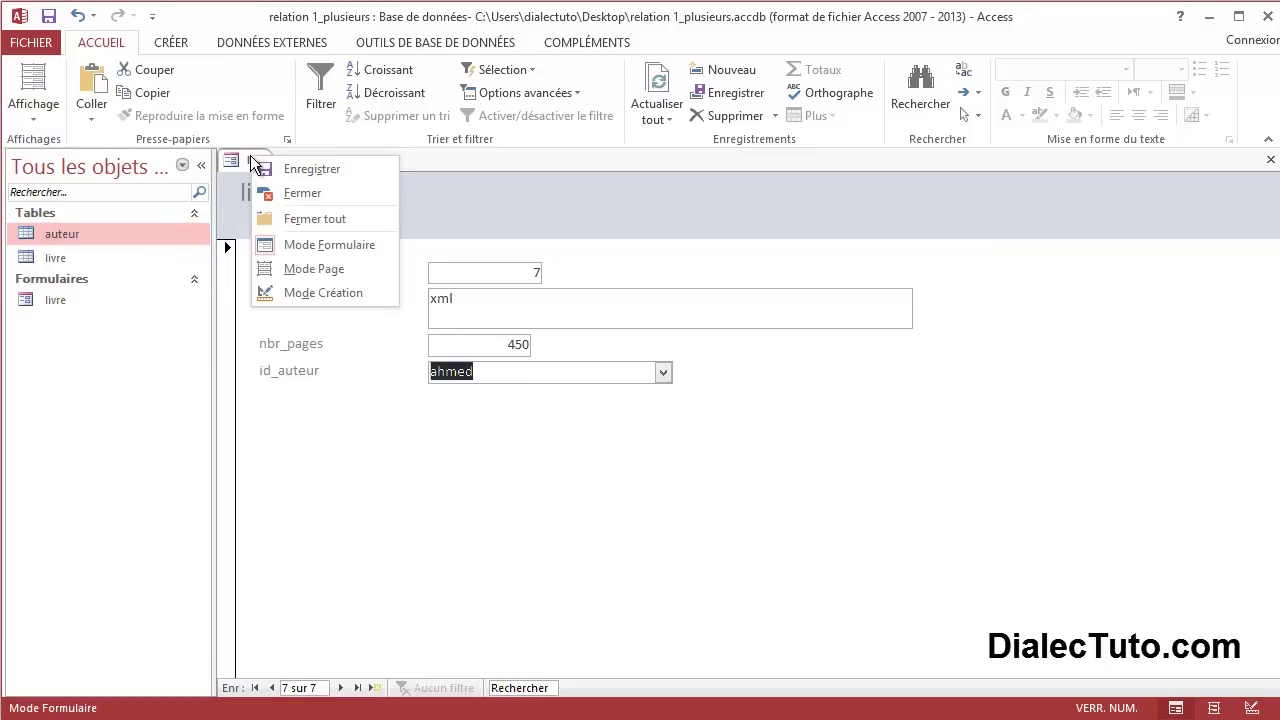
click(303, 194)
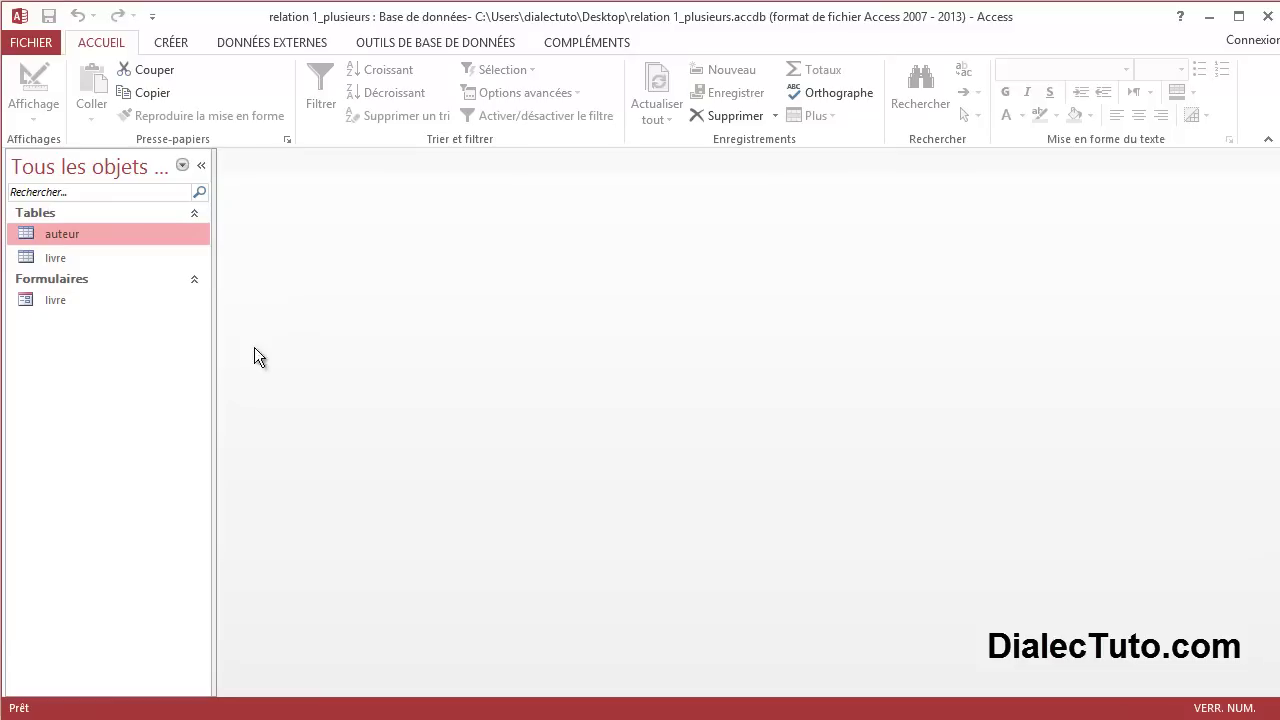
double_click(49, 259)
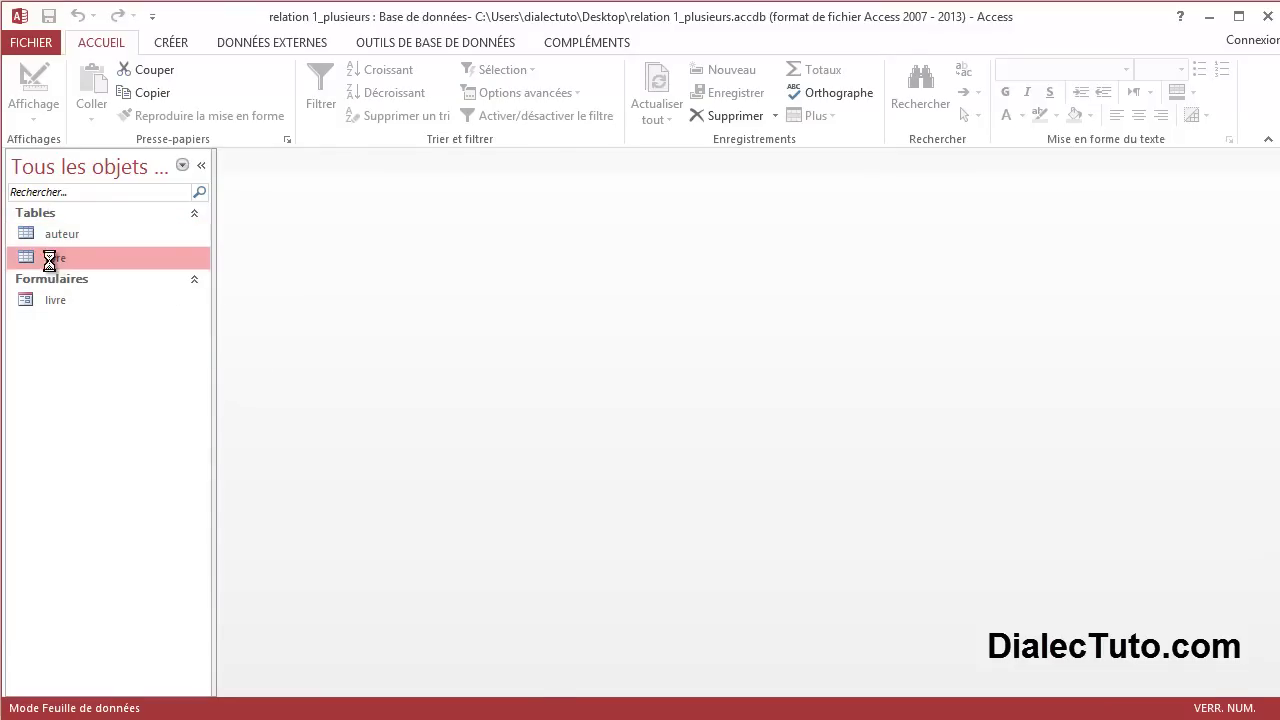
click(226, 322)
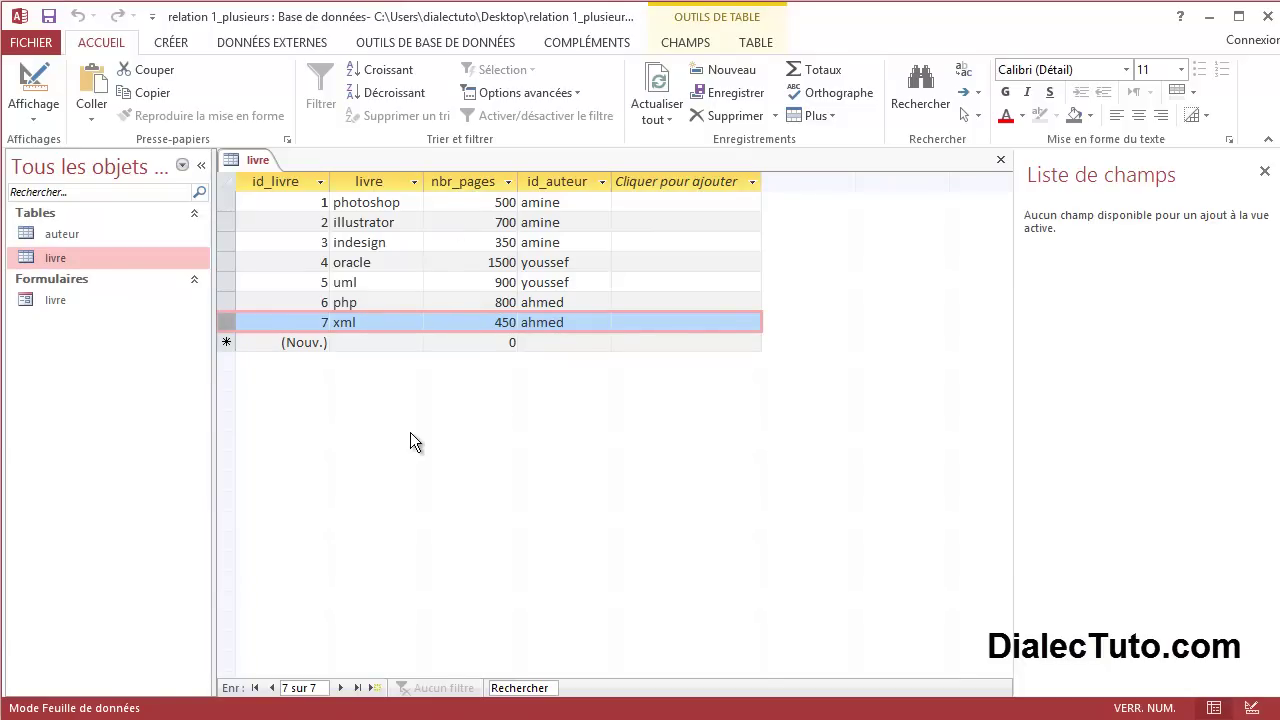
- In livre's design view, set id_auteur's Légende property to auteur, save the table, and return to datasheet view
click(544, 179)
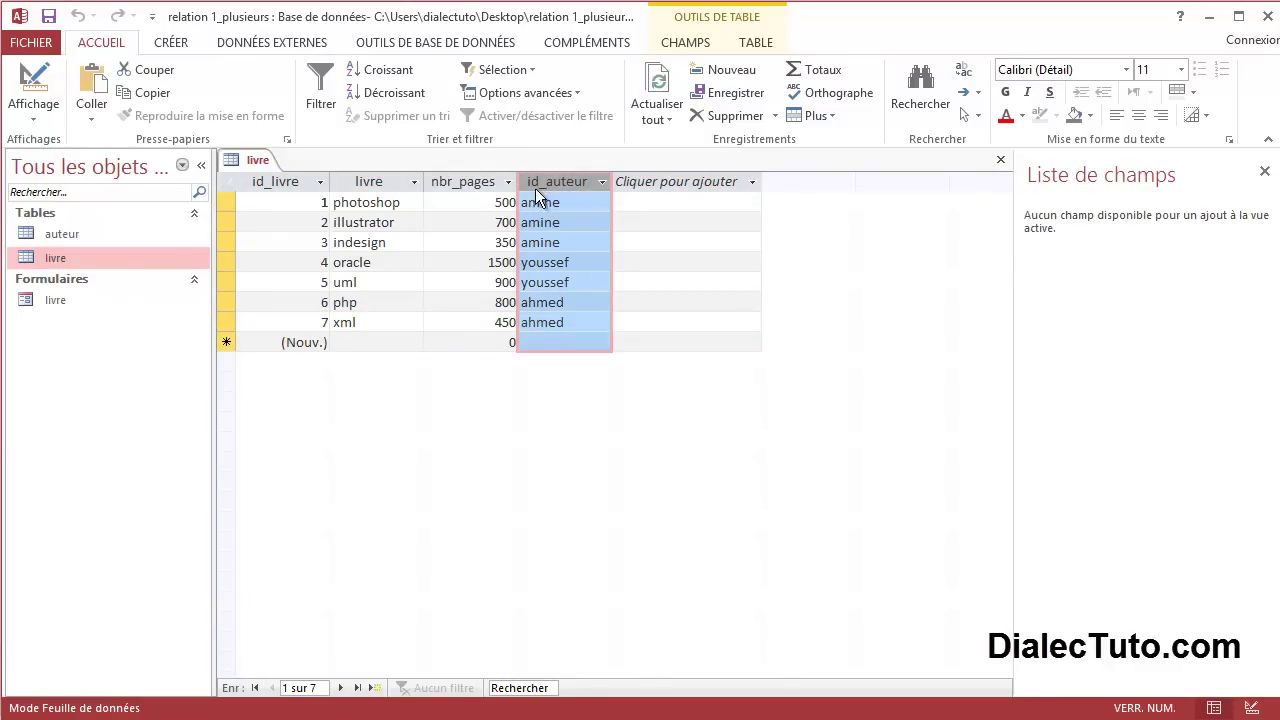
click(35, 82)
click(302, 257)
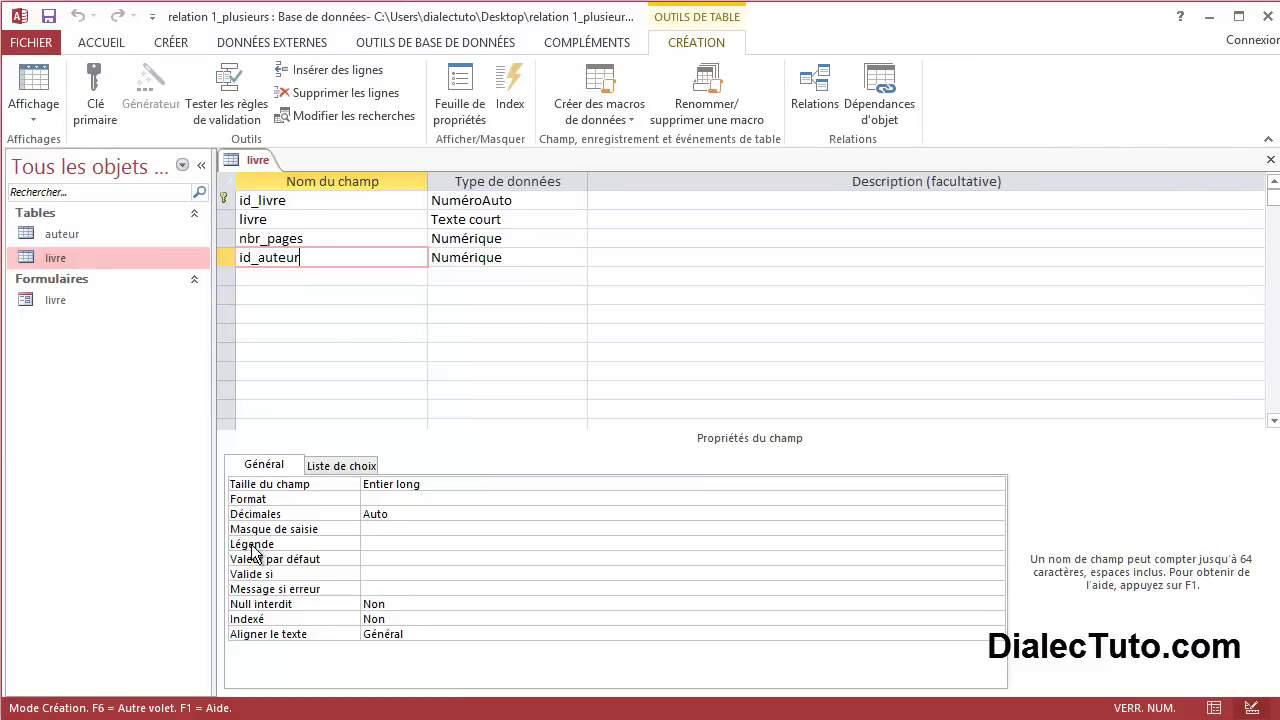
click(371, 540)
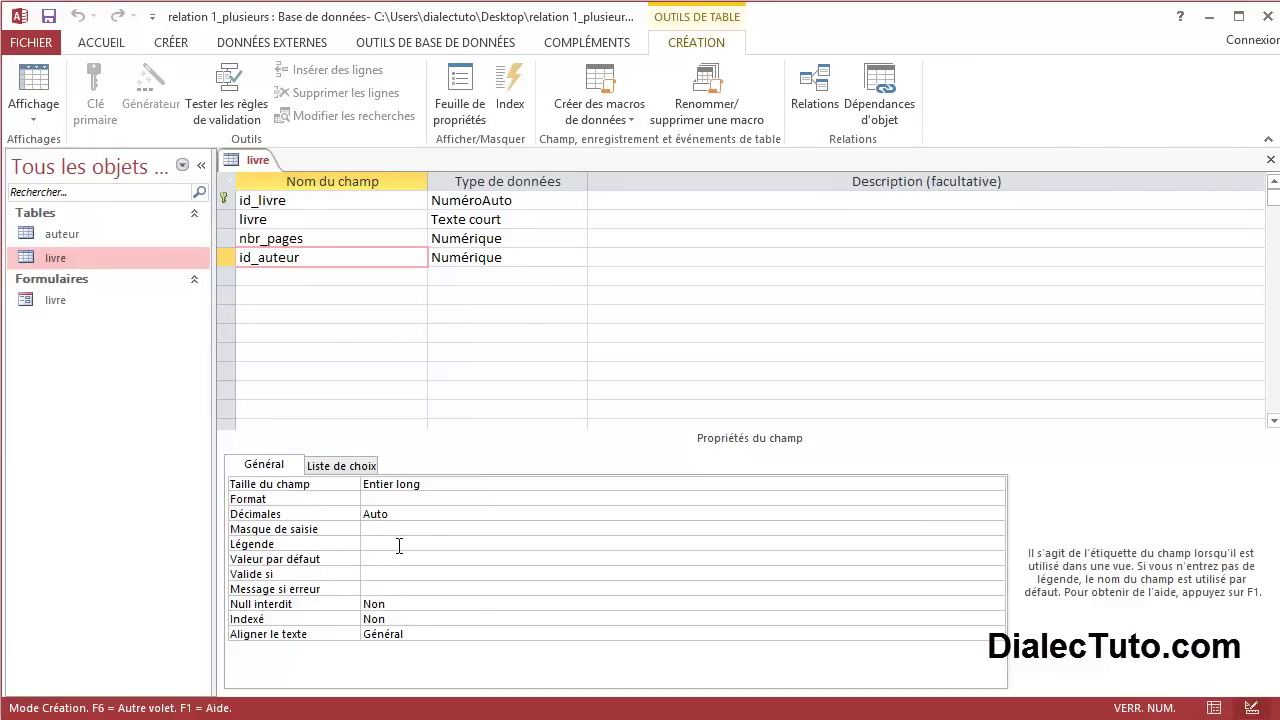
text(auteur)
click(48, 16)
click(36, 80)
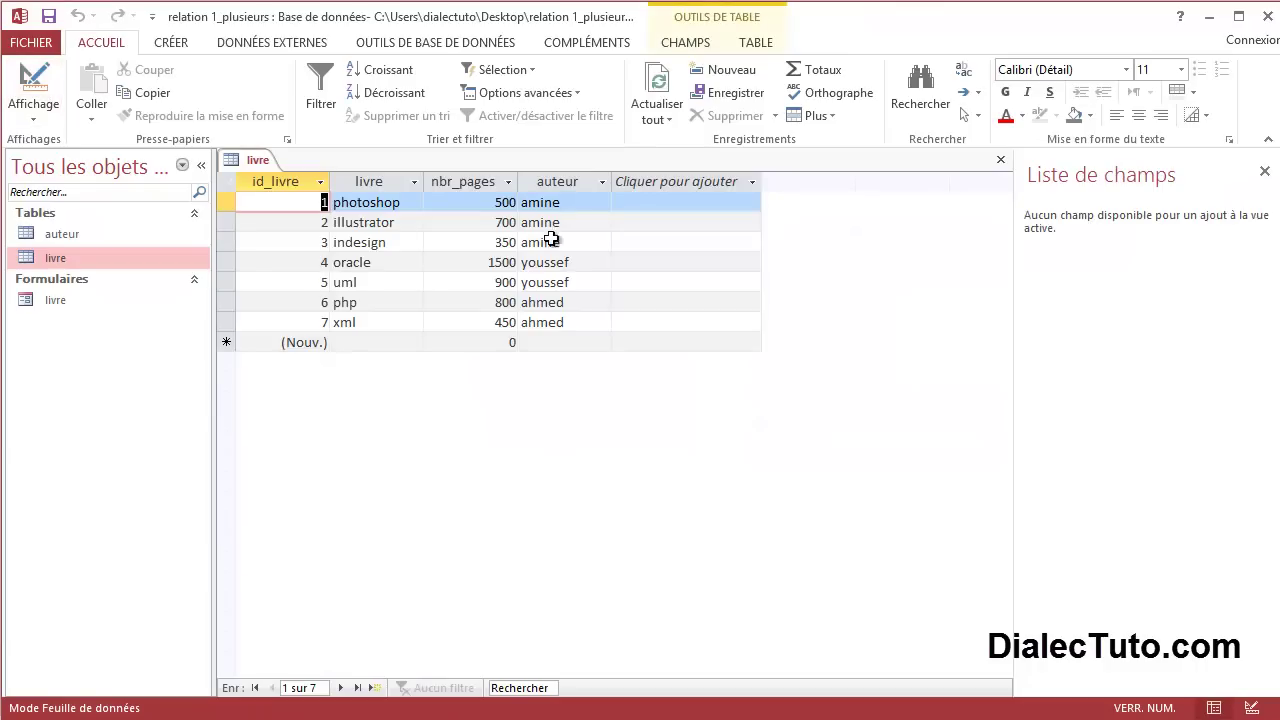